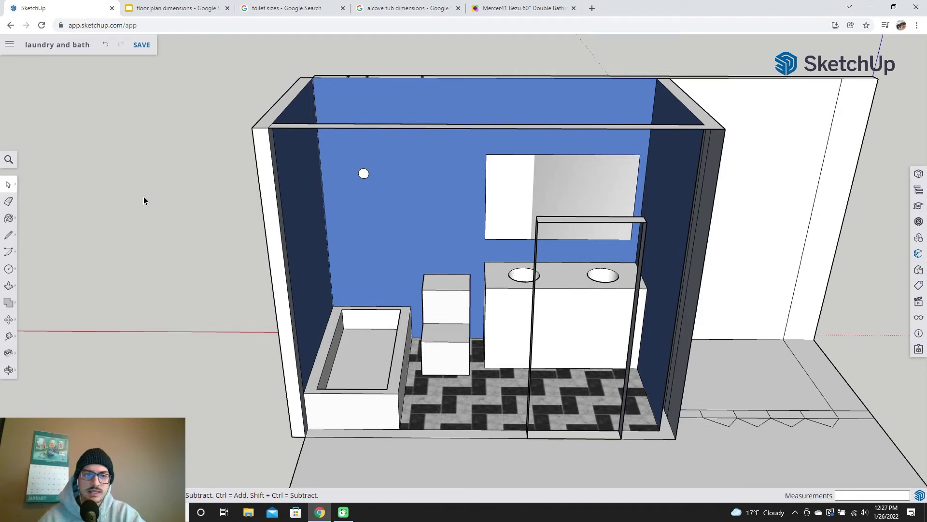
# - Pan across the bathroom model and save the emptied 'laundry and bath' scene
pyautogui.keyDown('shift'); pyautogui.moveTo(165, 211); pyautogui.dragTo(97, 182, button='middle'); pyautogui.keyUp('shift')
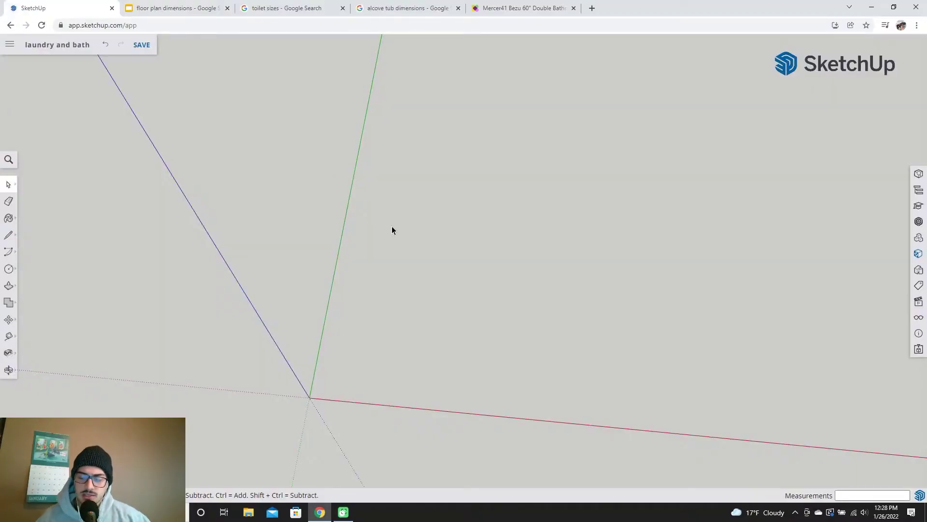
pyautogui.hotkey('ctrl', 's')
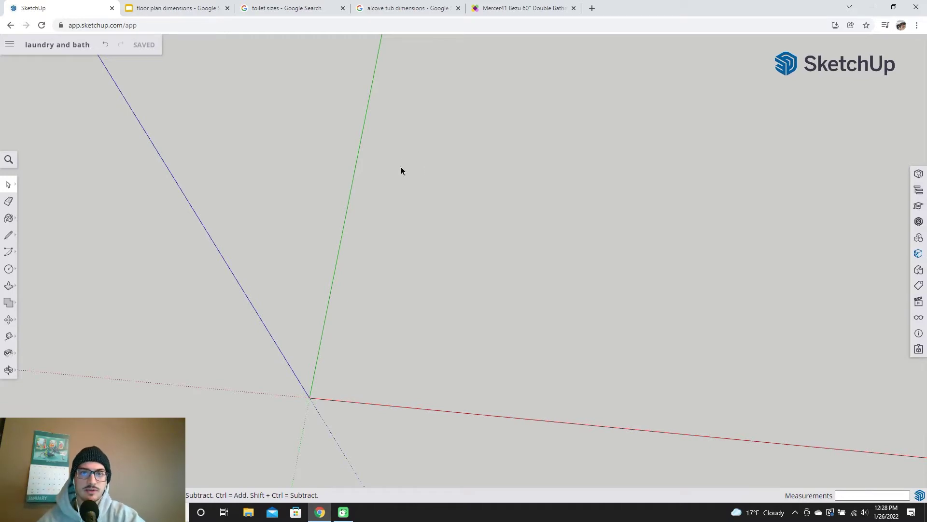
# - Bring up the 'floor plan dimensions' presentation in Google Slides
pyautogui.click(167, 9)
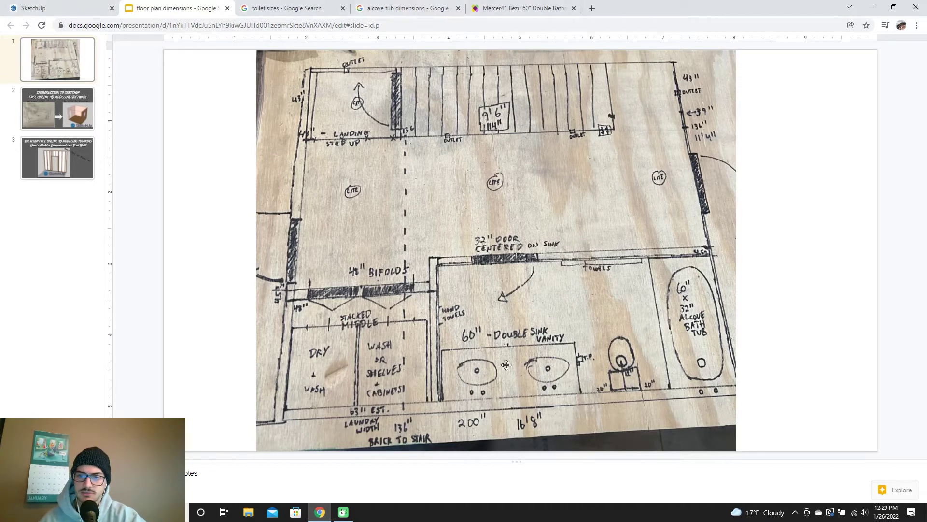
# - After reviewing the hand-drawn floor plan on slide 1, return to the SketchUp model
pyautogui.click(49, 7)
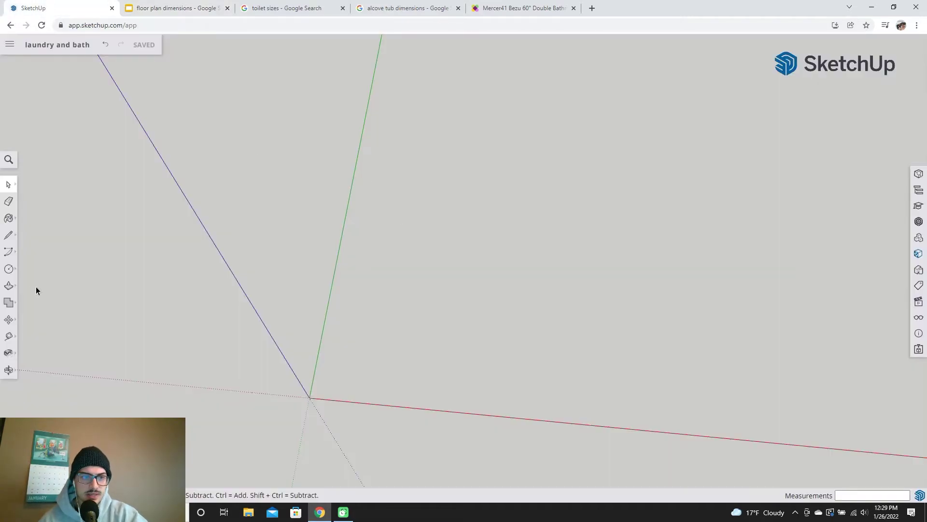
# - Draw a 200" by 15' floor rectangle starting at the origin
pyautogui.click(9, 268)
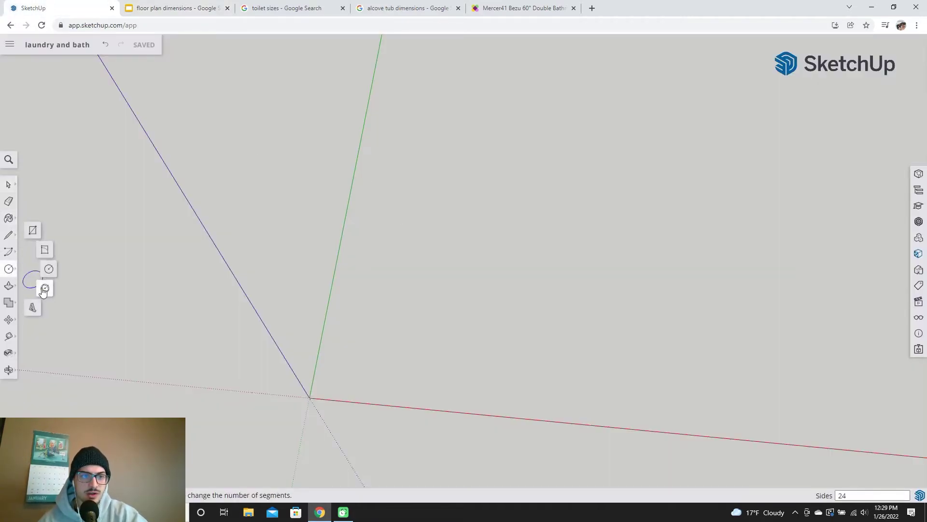
pyautogui.click(33, 230)
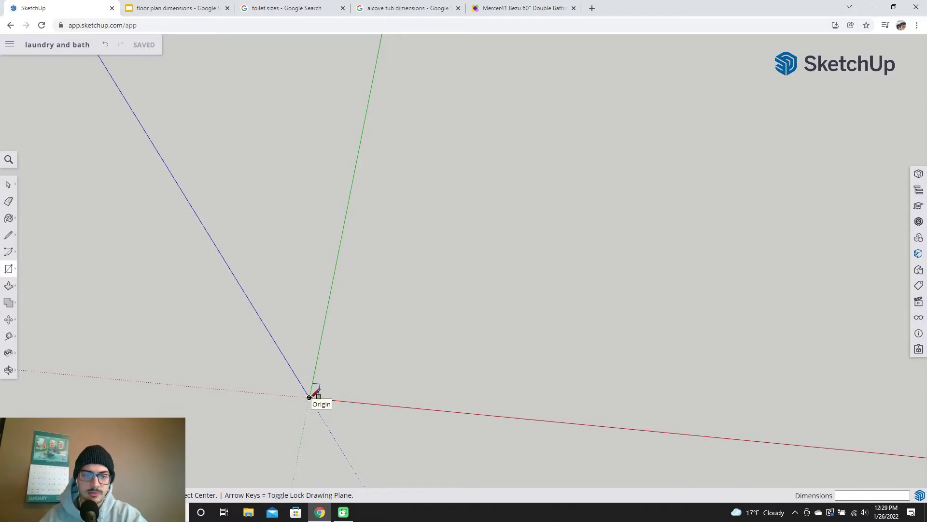
pyautogui.click(310, 397)
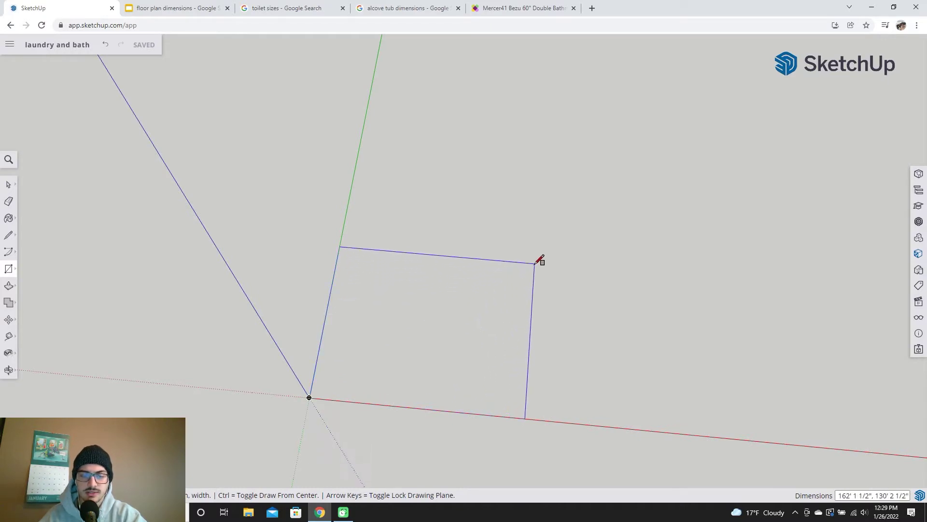
pyautogui.write('200", 15')
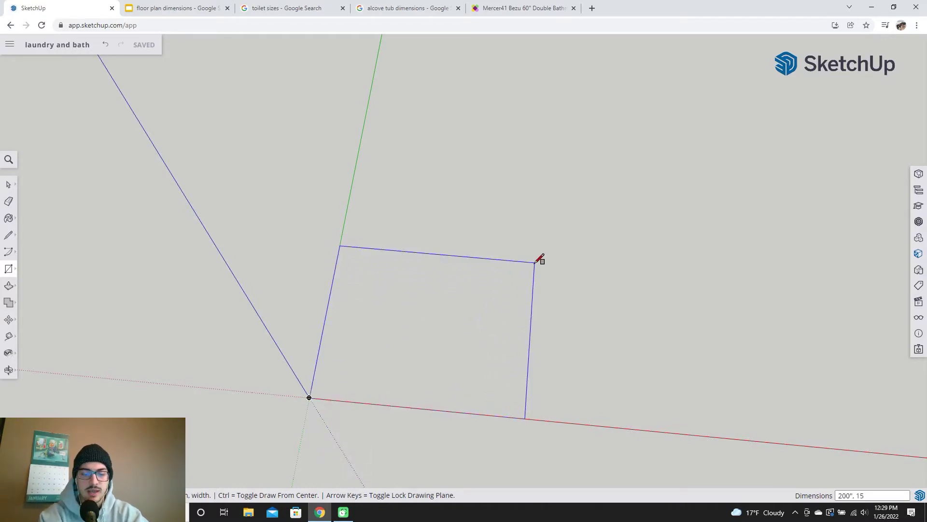
pyautogui.write("'")
pyautogui.press('Return')
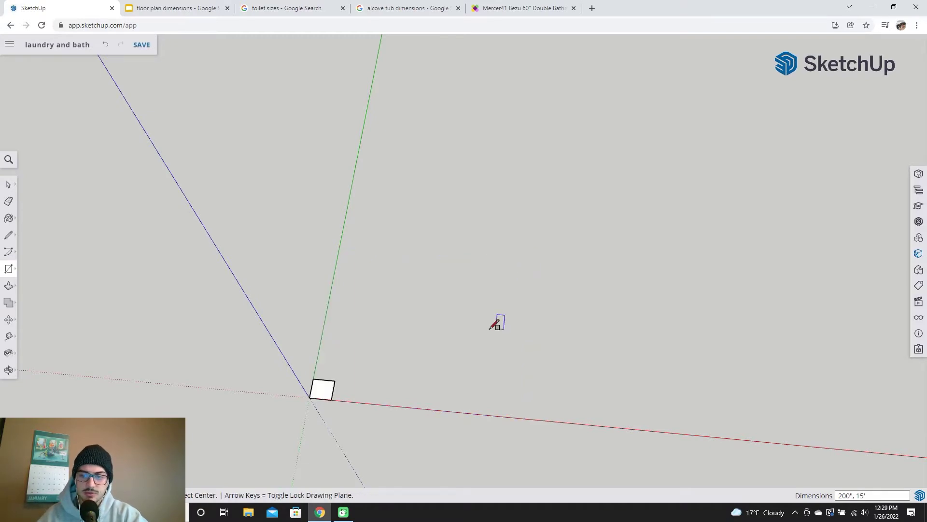
# - Zoom in on the new floor and cross-check it against the floor plan slides
pyautogui.scroll(2, 364, 332)
pyautogui.scroll(-2, 315, 413)
pyautogui.keyDown('shift'); pyautogui.moveTo(315, 413); pyautogui.dragTo(400, 352, button='middle'); pyautogui.keyUp('shift')
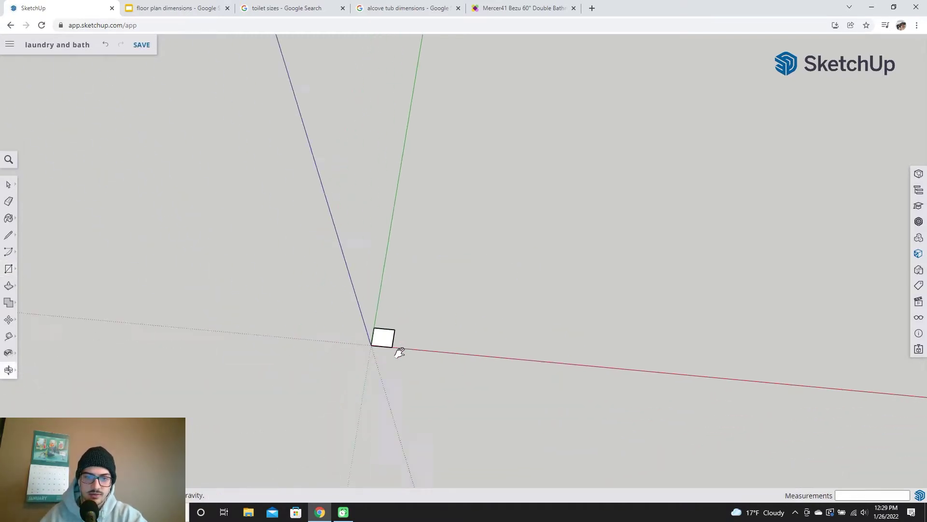
pyautogui.scroll(3, 387, 331)
pyautogui.scroll(3, 397, 315)
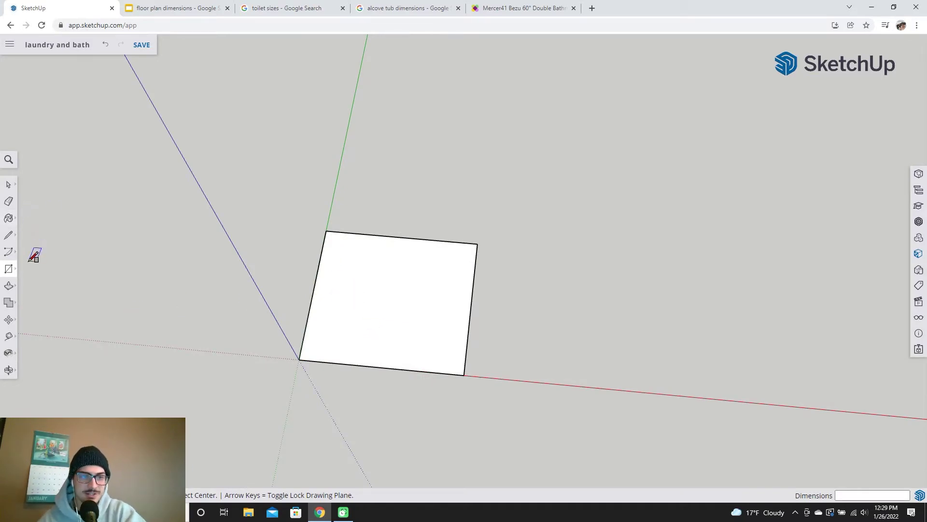
pyautogui.click(232, 5)
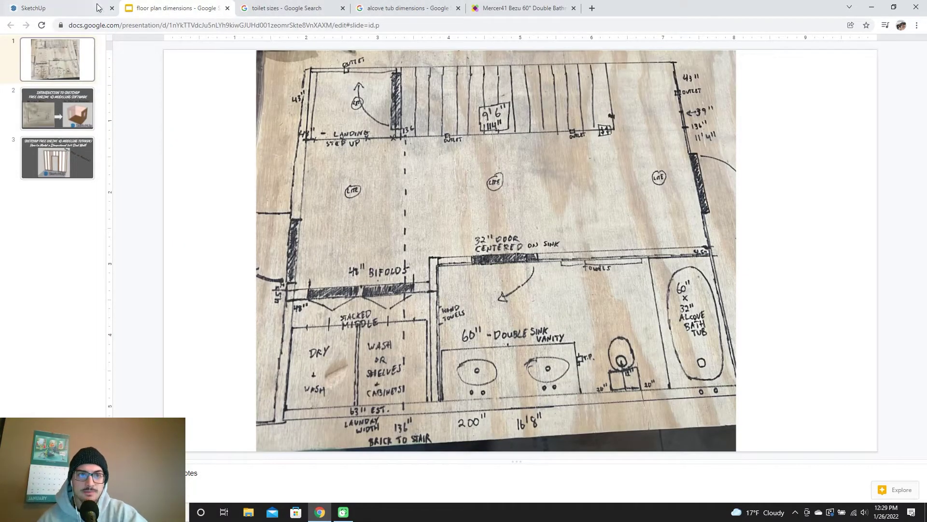
pyautogui.click(65, 9)
pyautogui.scroll(5, 385, 316)
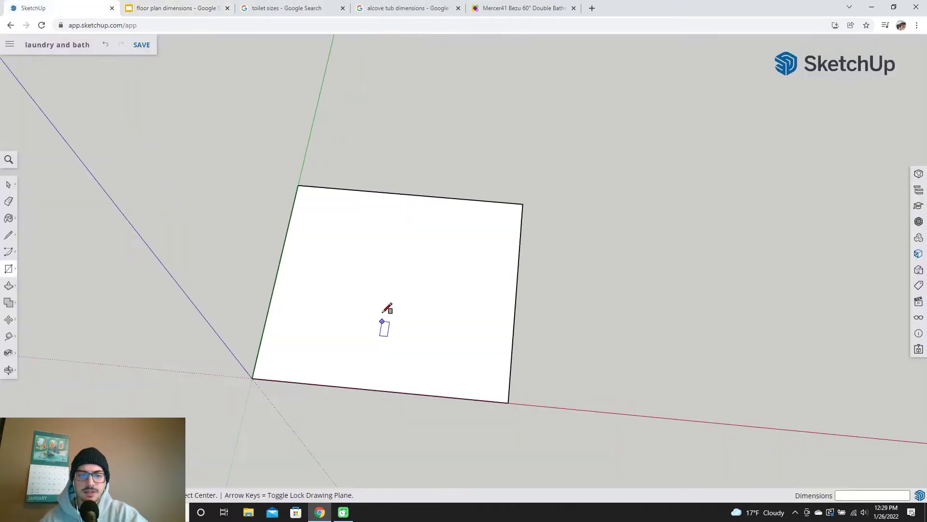
# - From a top view, draw a rectangle along the floor's back edge, then view alcove tub dimensions
pyautogui.moveTo(441, 325)
pyautogui.mouseDown(button='middle')
pyautogui.moveTo(479, 356)
pyautogui.moveTo(463, 391)
pyautogui.moveTo(433, 385)
pyautogui.moveTo(436, 397)
pyautogui.moveTo(454, 362)
pyautogui.mouseUp(button='middle')
pyautogui.press('r')
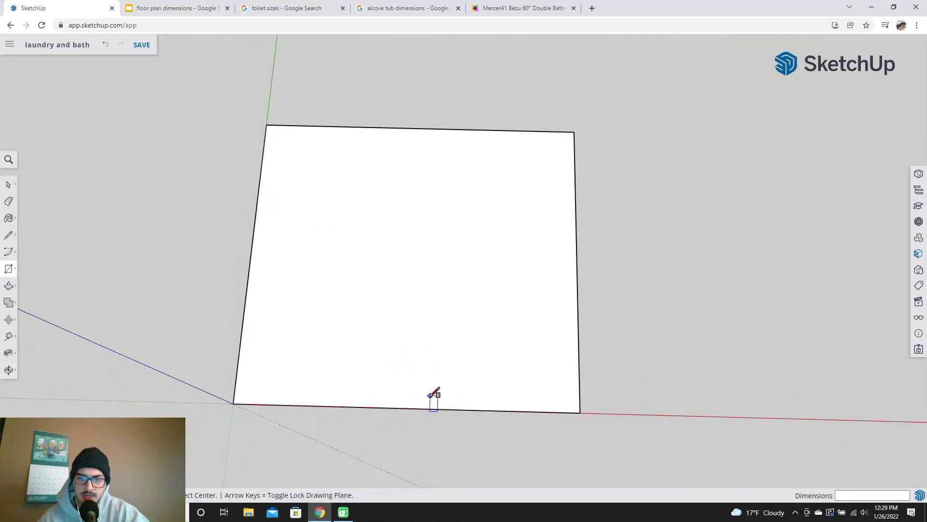
pyautogui.click(331, 126)
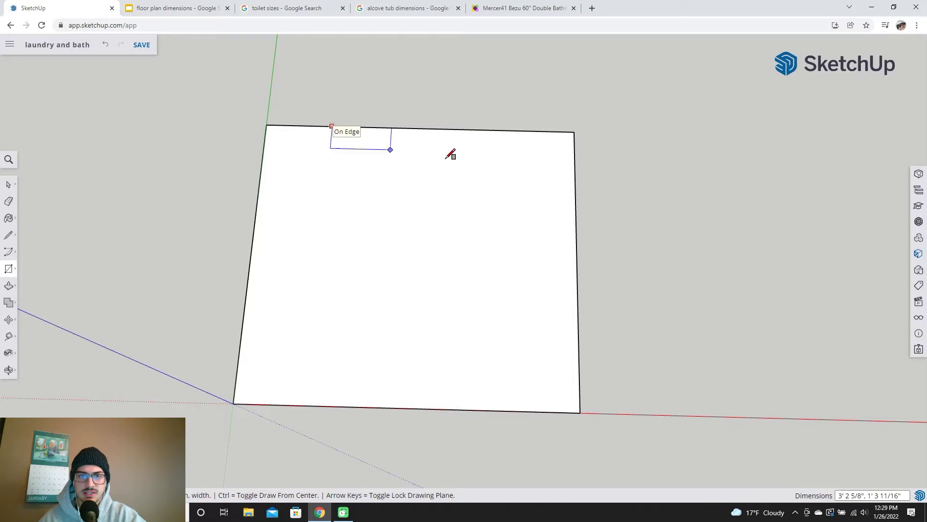
pyautogui.click(509, 200)
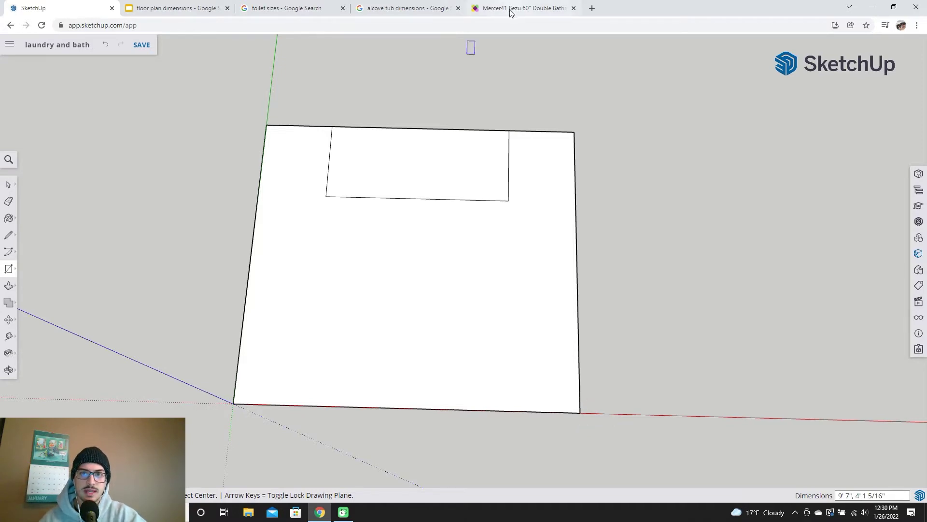
pyautogui.click(386, 11)
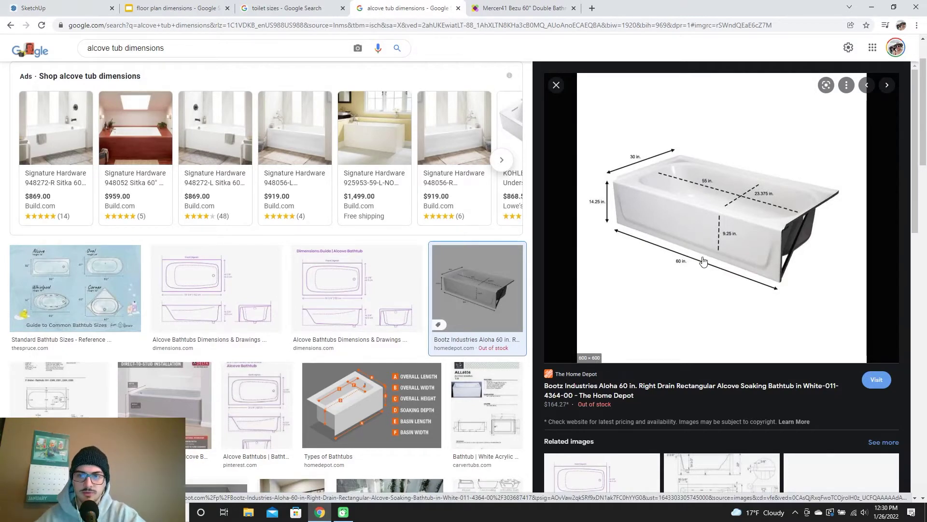
# - Compare the 60 × 30 in alcove tub image with toilet sizes and the floor plan
pyautogui.click(286, 7)
pyautogui.hotkey('ctrl', 'shift', 'Tab')
pyautogui.hotkey('ctrl', 'shift', 'Tab')
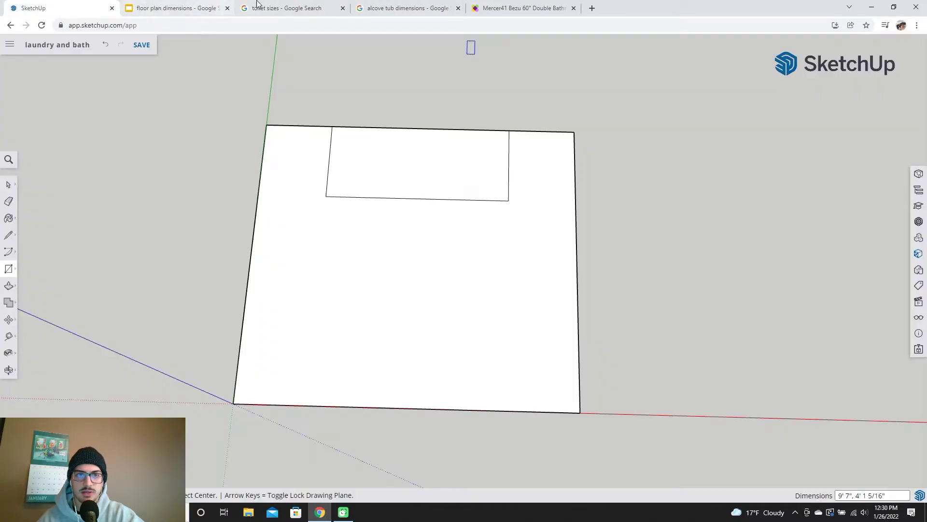
pyautogui.click(270, 7)
pyautogui.click(174, 8)
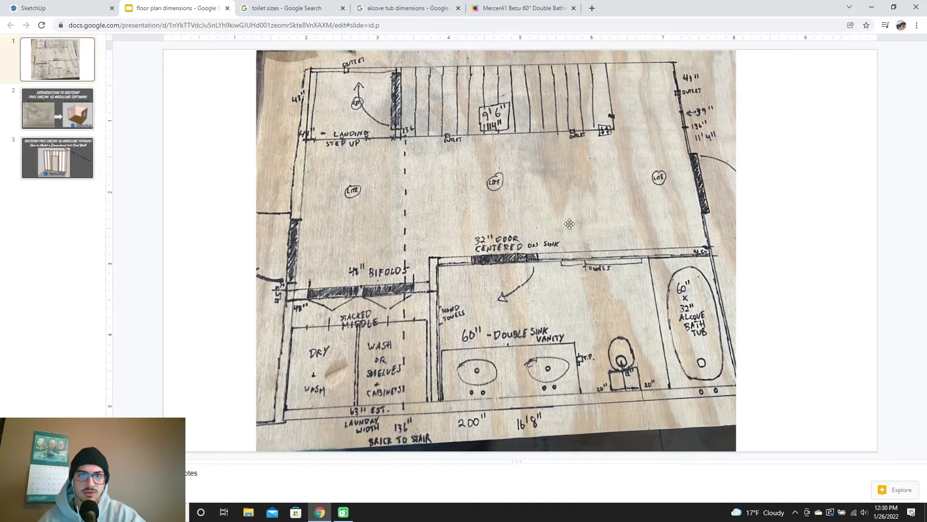
pyautogui.click(401, 9)
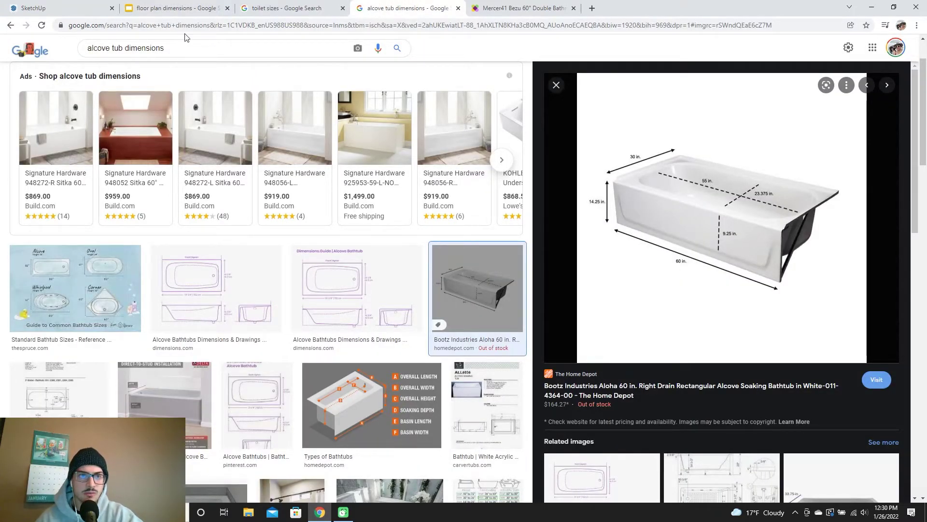
pyautogui.click(46, 9)
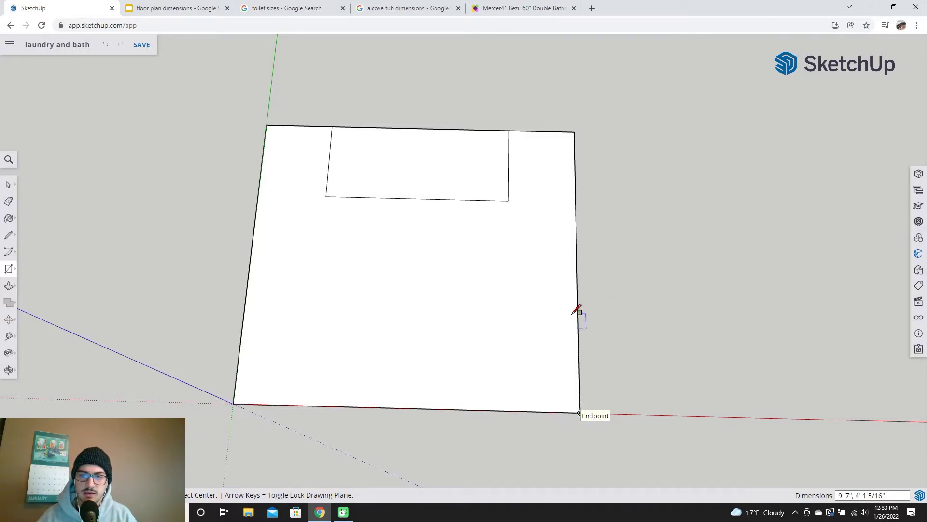
pyautogui.click(578, 300)
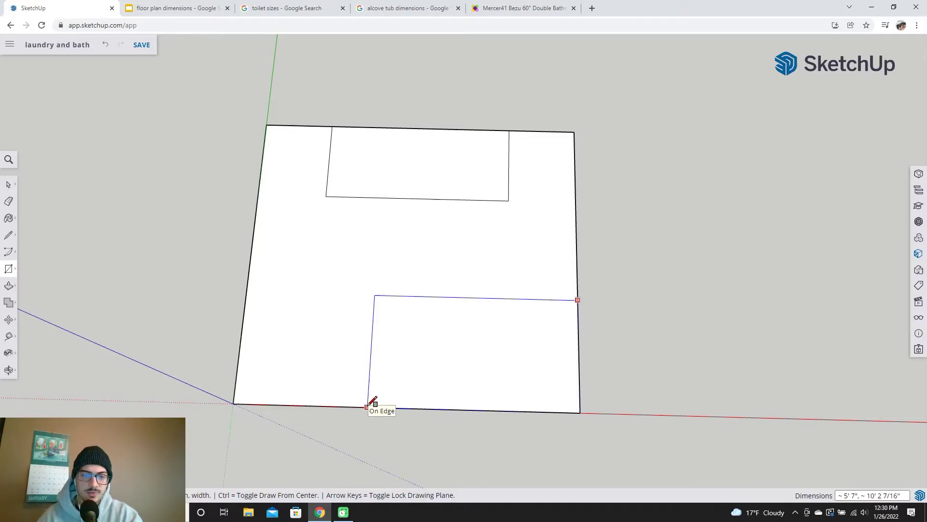
pyautogui.press('Escape')
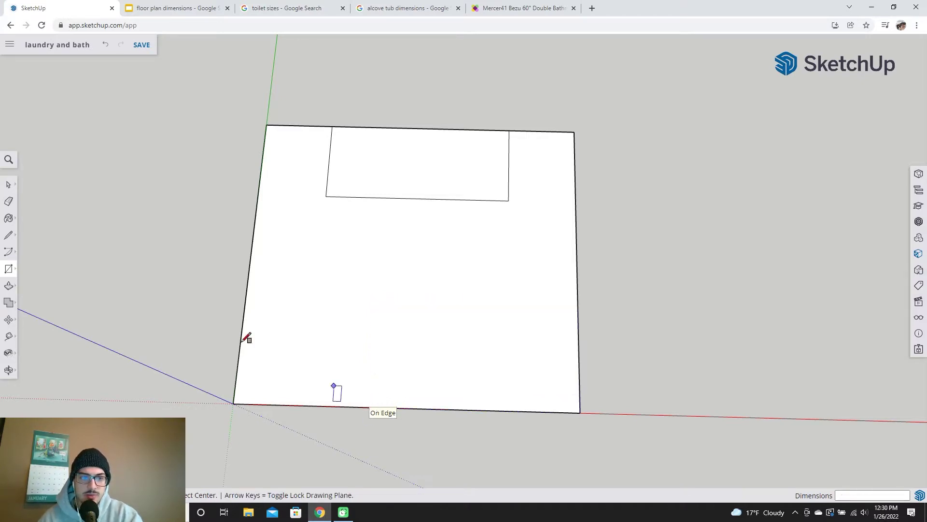
pyautogui.click(8, 236)
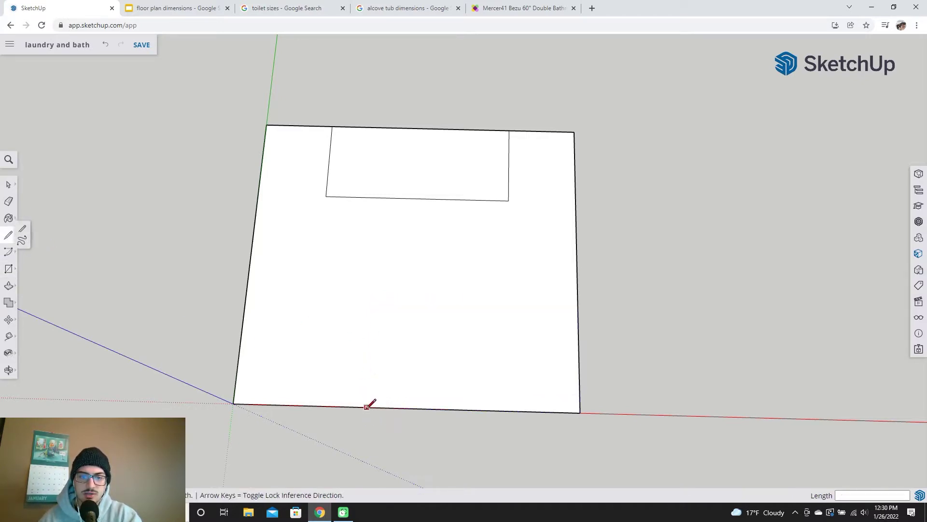
pyautogui.click(366, 407)
pyautogui.click(373, 295)
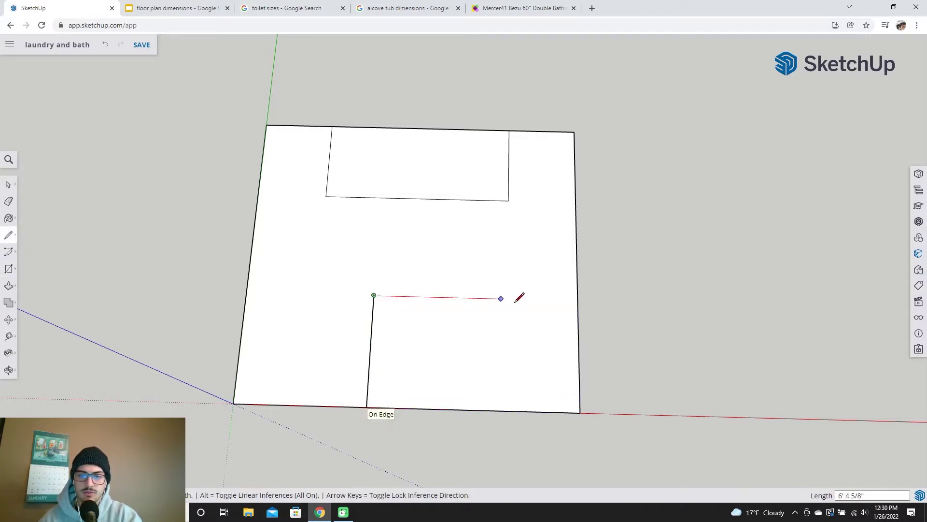
pyautogui.click(578, 300)
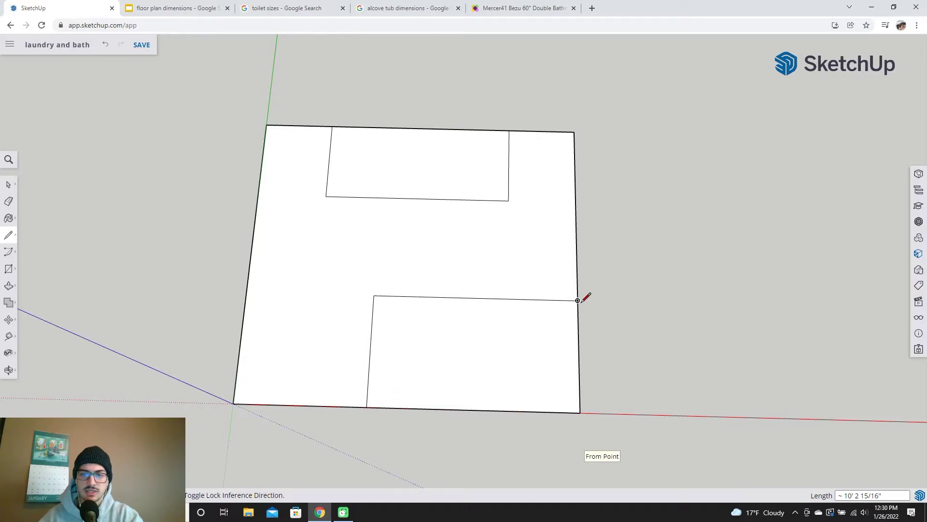
pyautogui.click(9, 185)
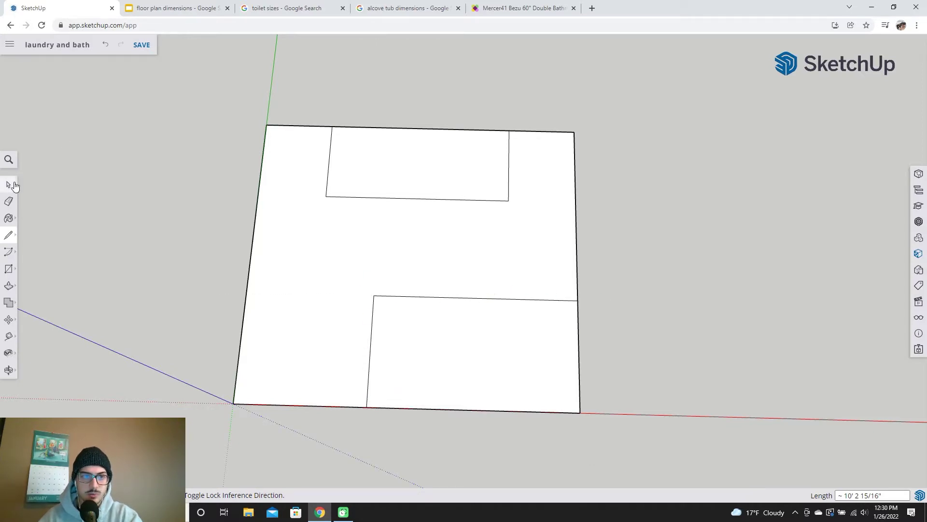
pyautogui.click(484, 296)
pyautogui.click(479, 299)
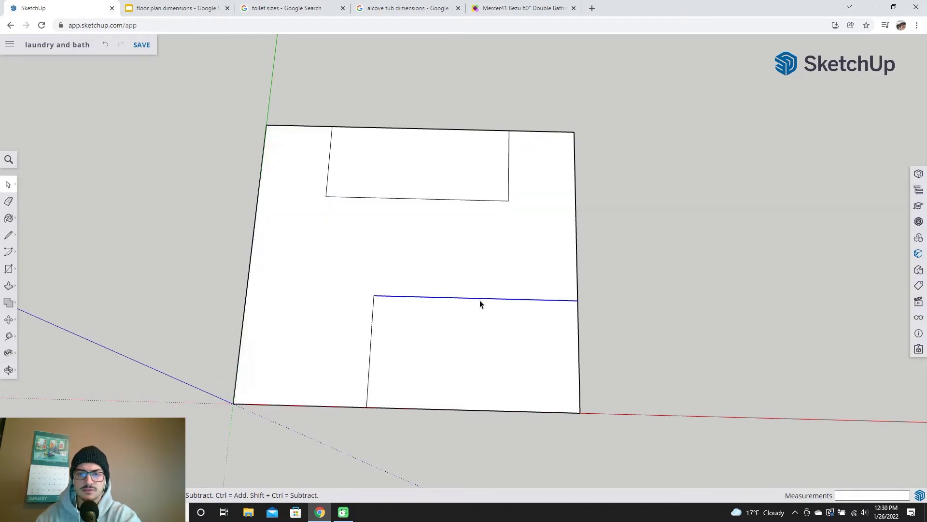
pyautogui.press('Delete')
pyautogui.click(371, 355)
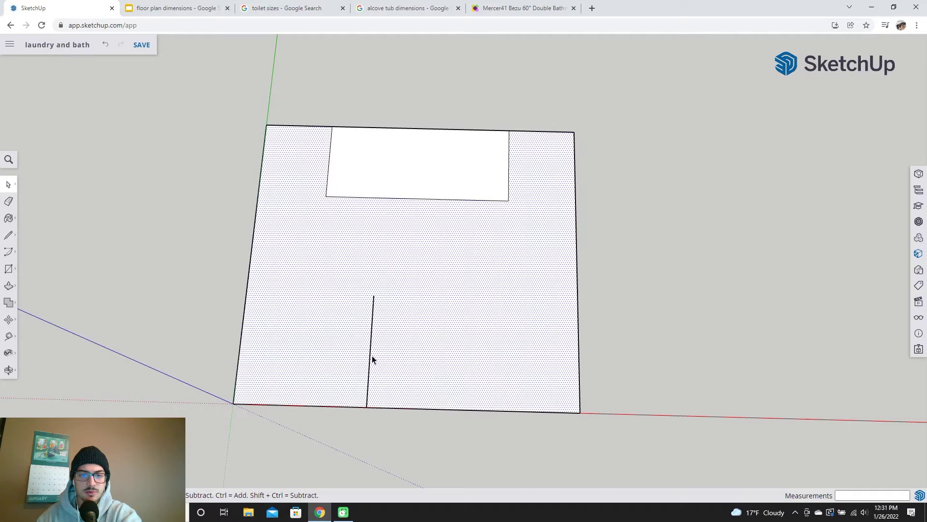
pyautogui.click(370, 358)
pyautogui.press('Delete')
# - Draw a 60 by 30 inch tub rectangle from the floor's front right corner
pyautogui.click(8, 268)
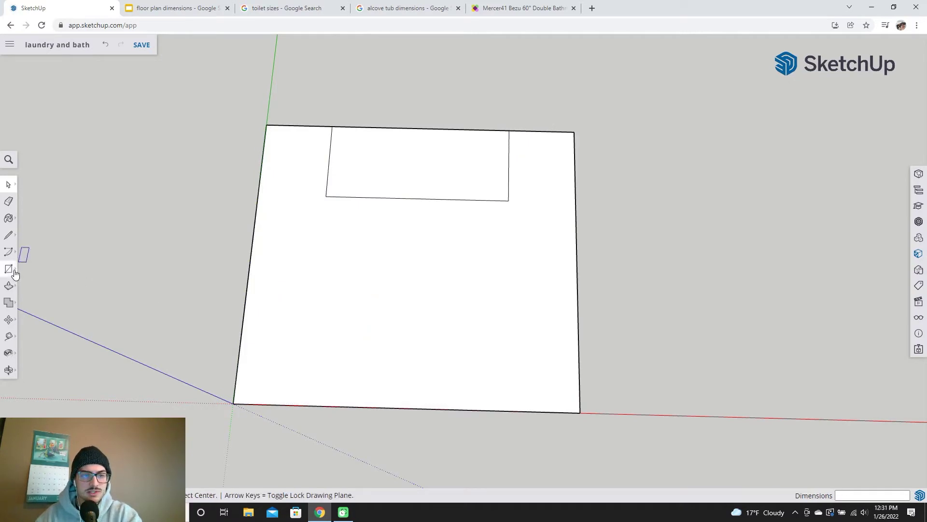
pyautogui.click(580, 413)
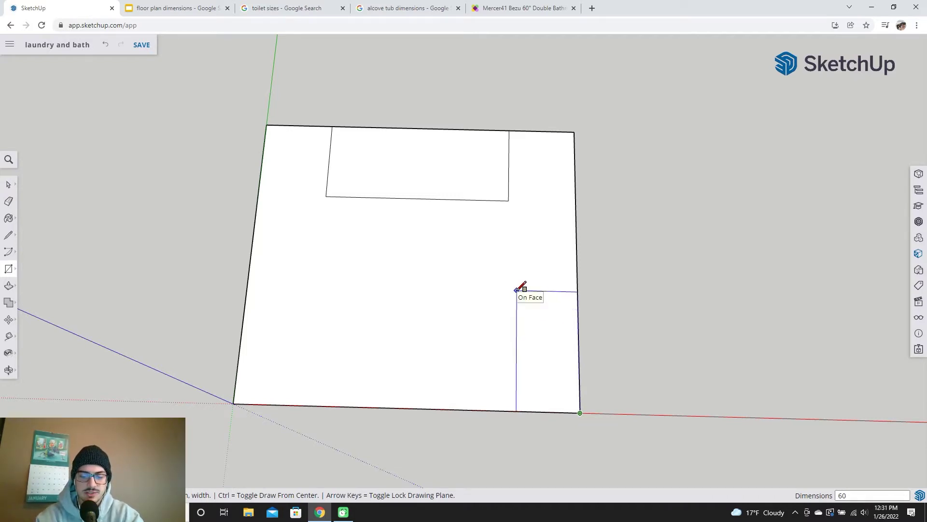
pyautogui.write('", 30"')
pyautogui.press('Return')
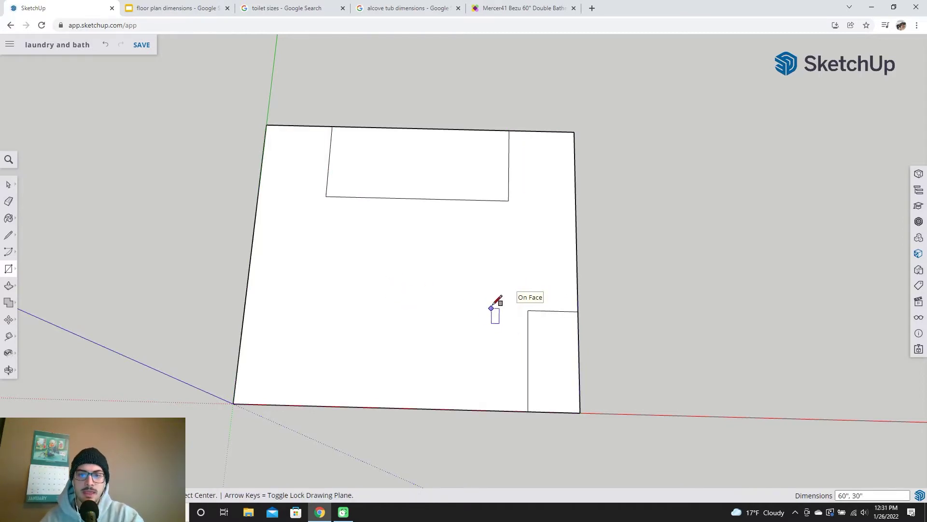
pyautogui.scroll(1, 493, 307)
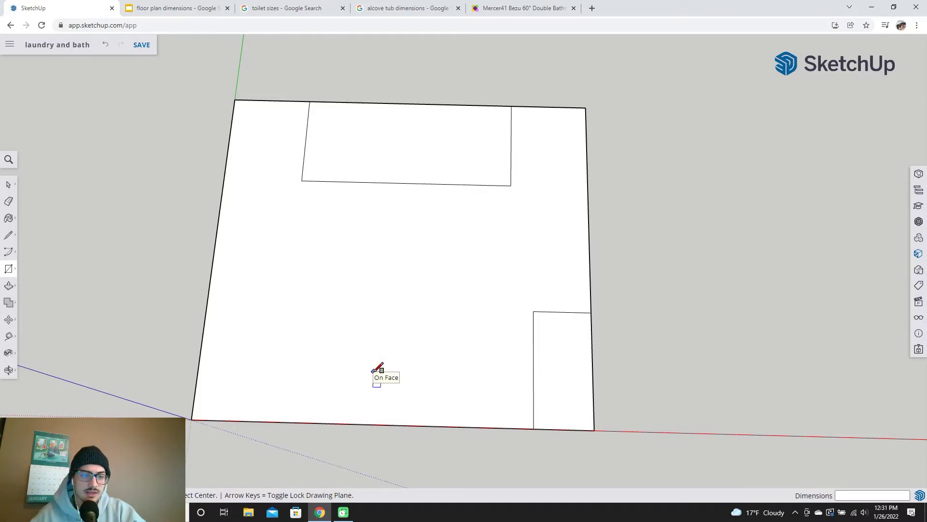
pyautogui.click(8, 235)
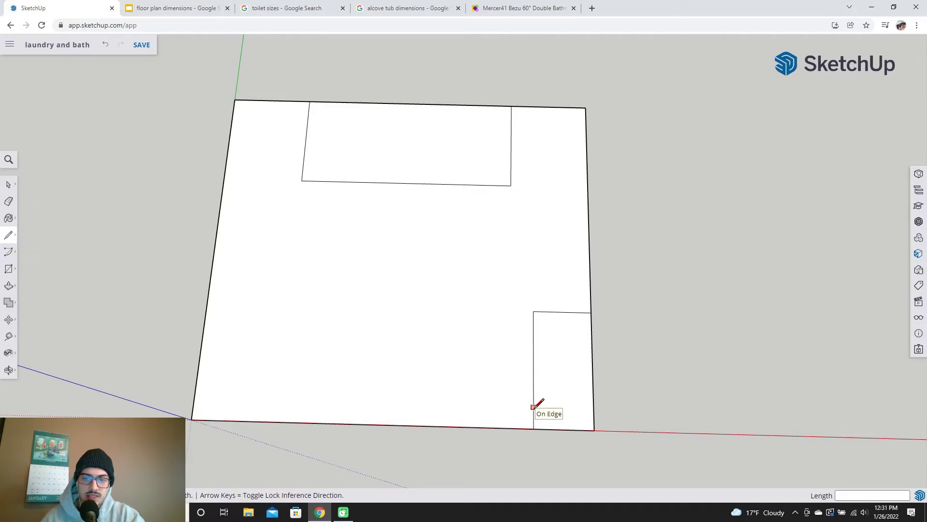
# - Draw a 15-inch line left from the tub edge and close it down to the floor edge
pyautogui.click(533, 407)
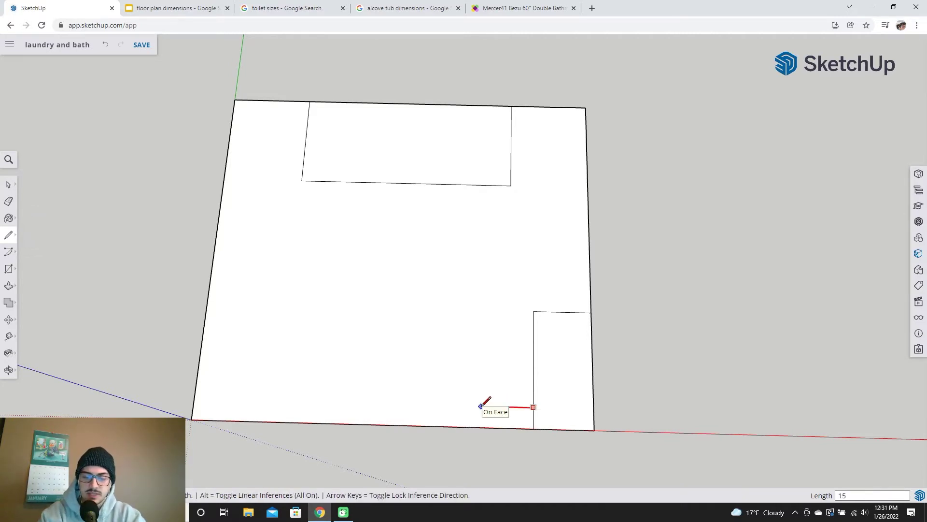
pyautogui.press('Return')
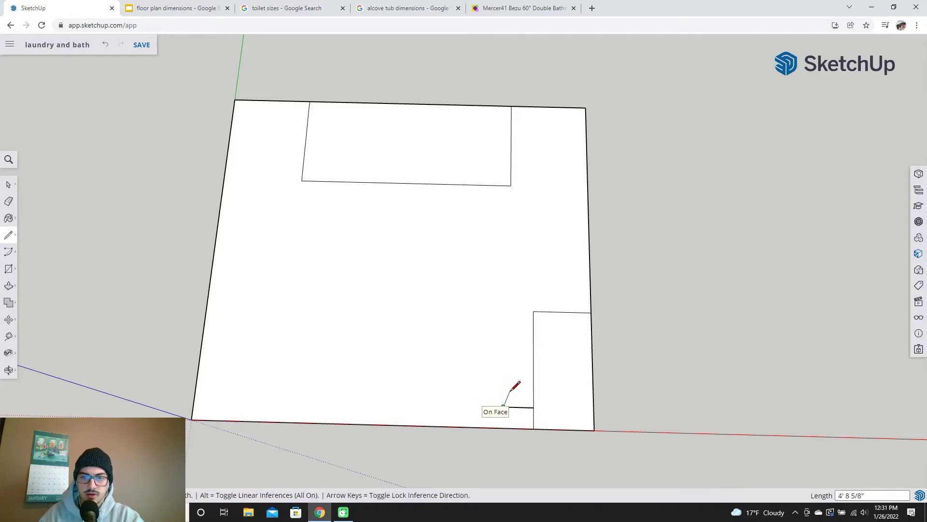
pyautogui.scroll(-2, 506, 385)
pyautogui.scroll(5, 503, 382)
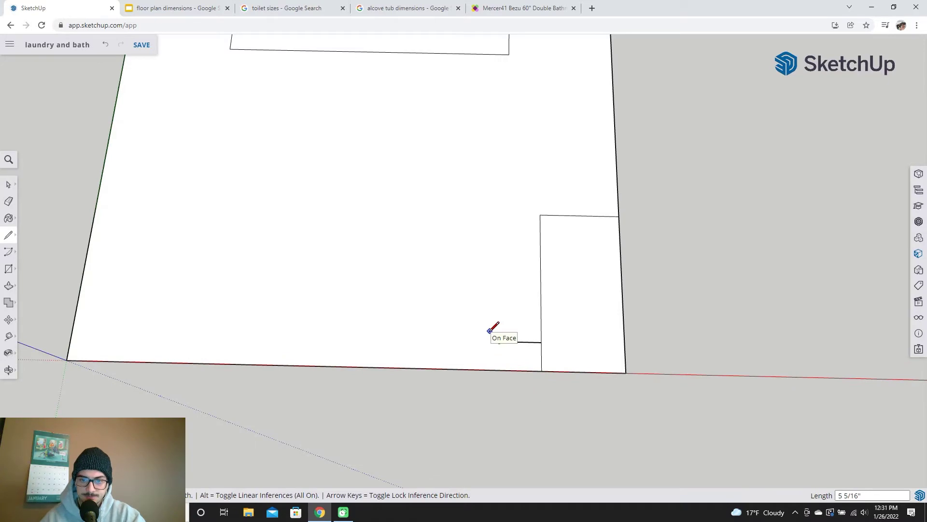
pyautogui.press('Escape')
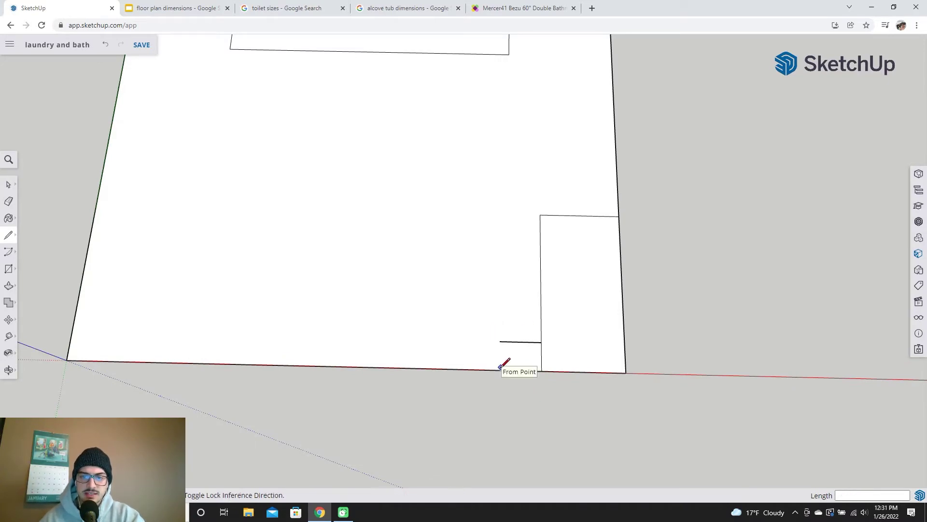
pyautogui.click(500, 342)
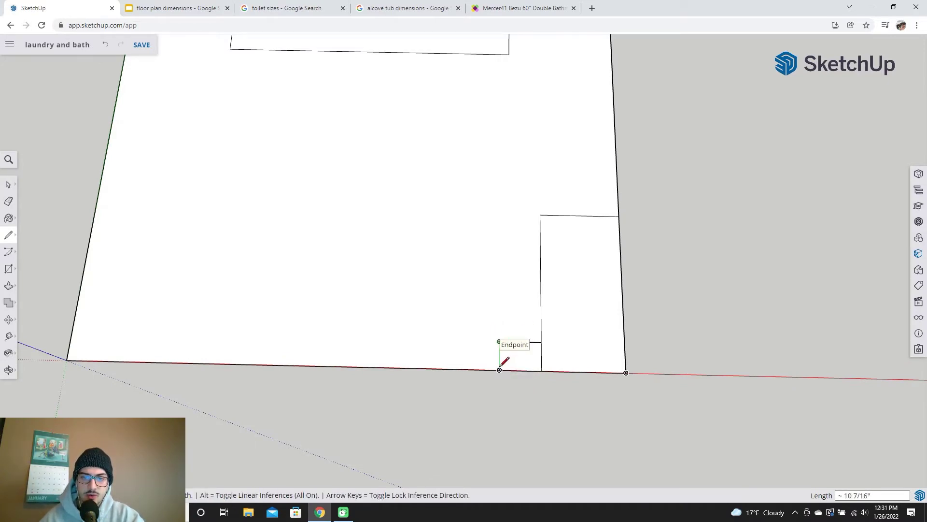
pyautogui.click(501, 370)
# - Draw a 12-inch upright line from the floor-edge corner
pyautogui.scroll(-1, 518, 360)
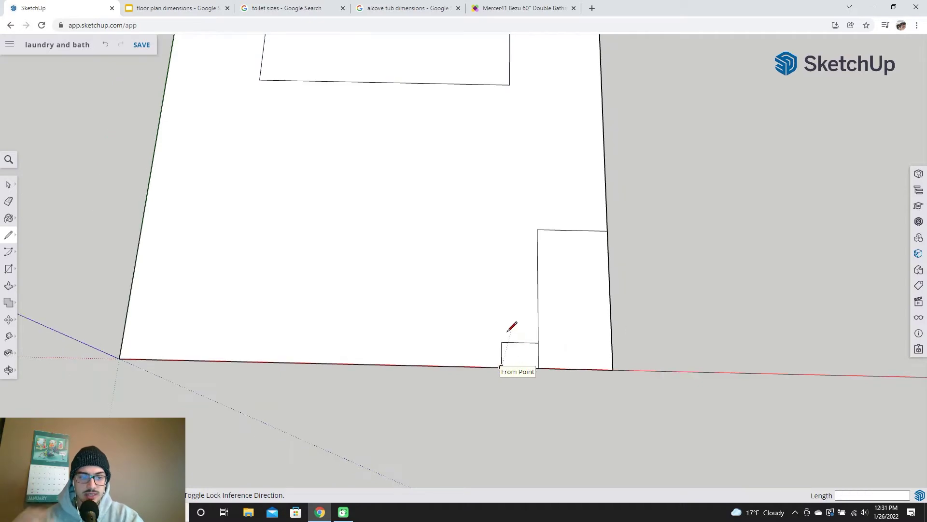
pyautogui.click(502, 367)
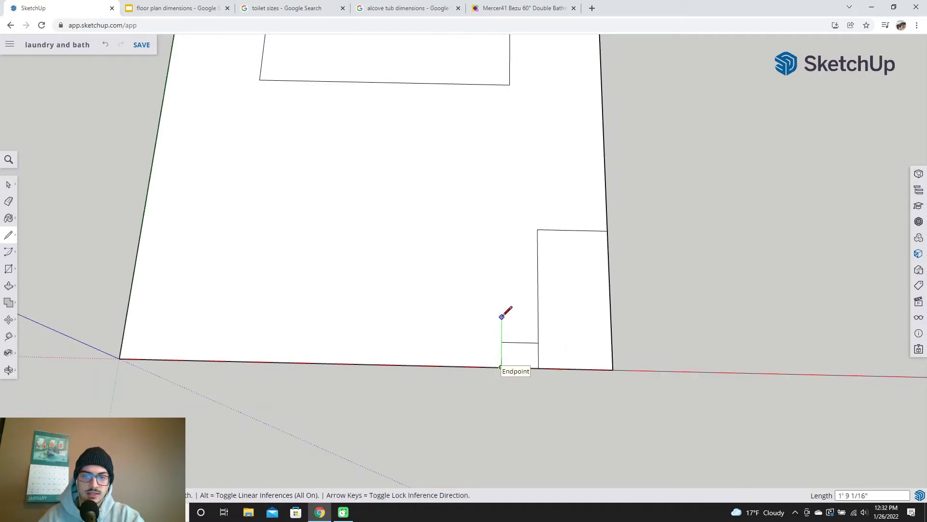
pyautogui.write('12')
pyautogui.press('Return')
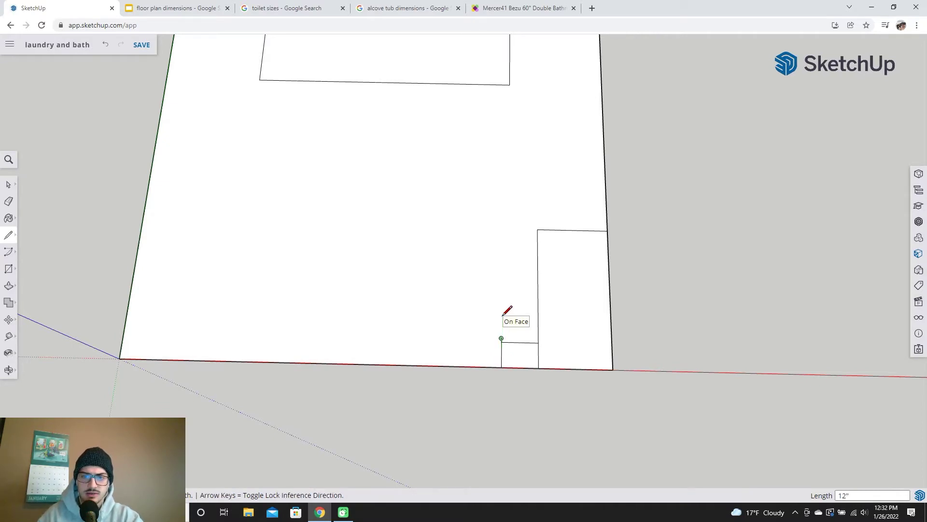
pyautogui.scroll(4, 503, 338)
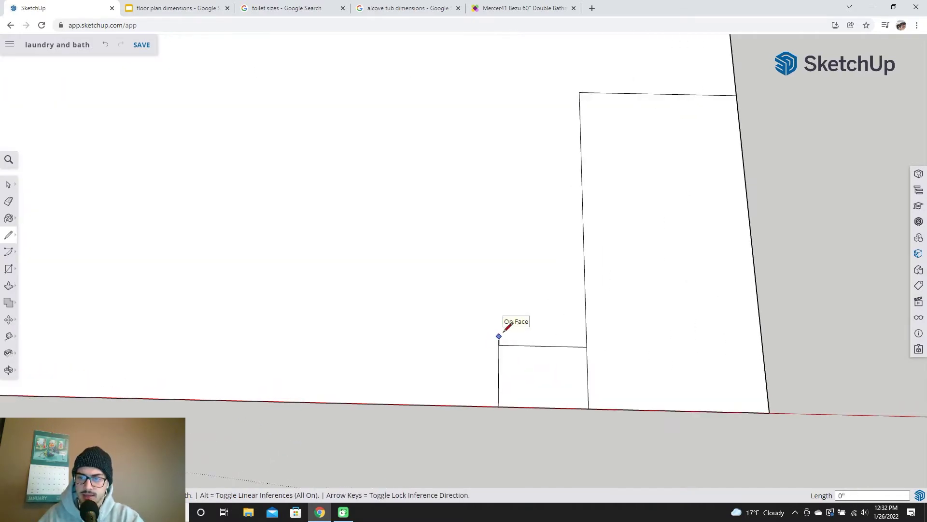
# - Place a 3-inch-radius circle centred on the top of the 12-inch line
pyautogui.keyDown('shift'); pyautogui.moveTo(488, 331); pyautogui.dragTo(454, 316, button='middle'); pyautogui.keyUp('shift')
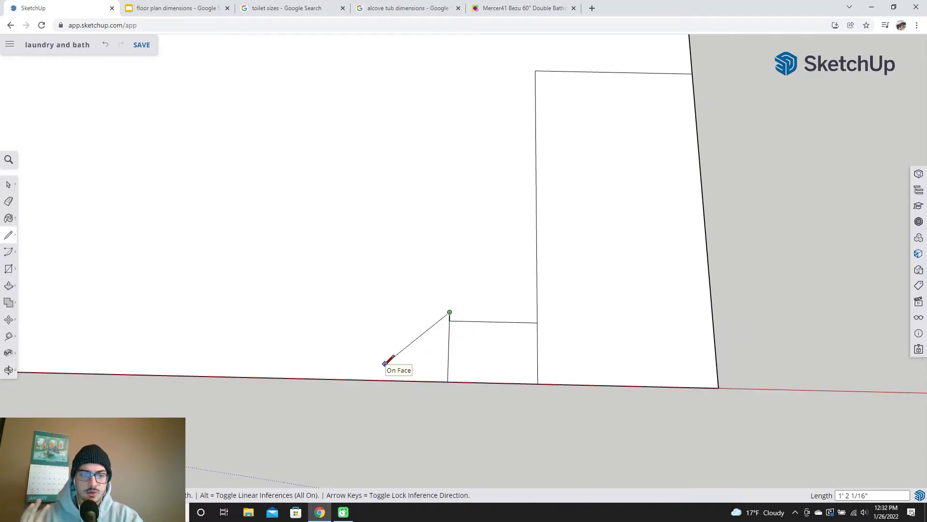
pyautogui.click(449, 312)
pyautogui.click(10, 270)
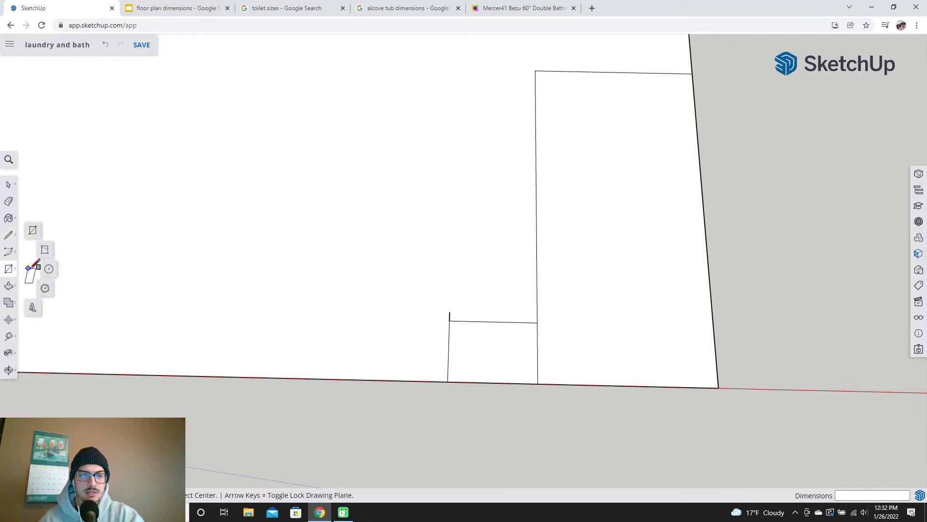
pyautogui.click(44, 268)
pyautogui.click(449, 312)
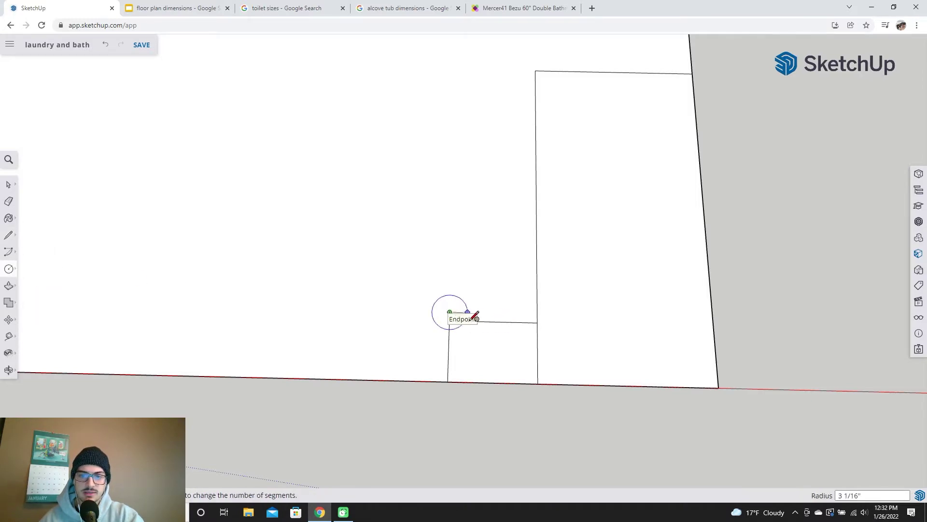
pyautogui.press('Return')
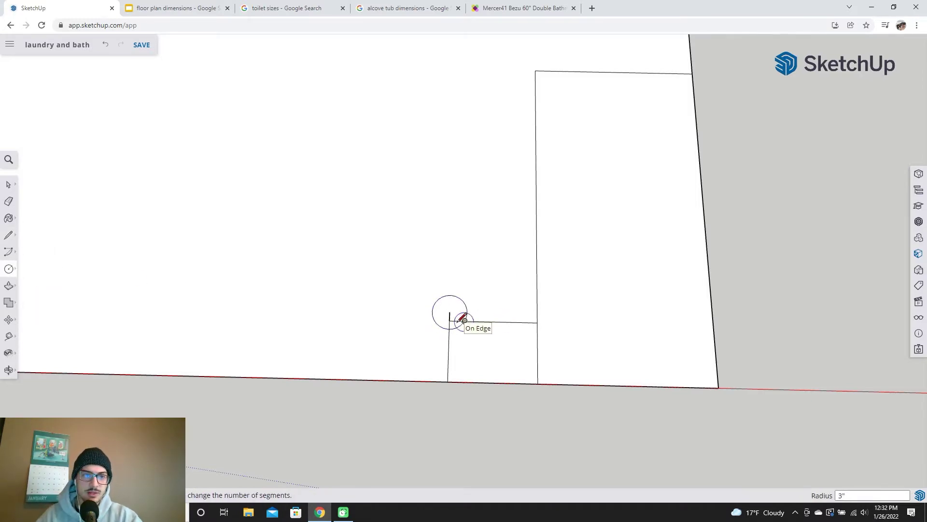
# - Delete the horizontal edge running to the tub and select the upright line
pyautogui.click(10, 186)
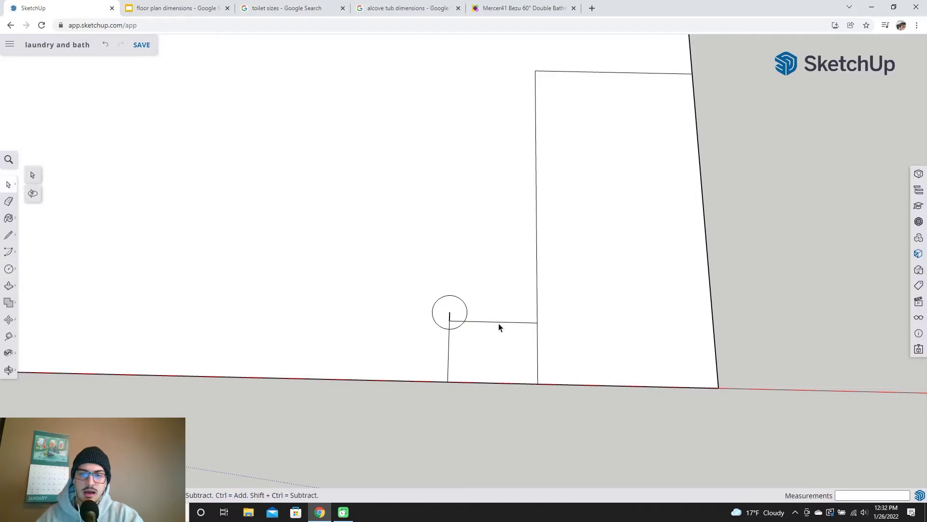
pyautogui.click(502, 322)
pyautogui.press('Delete')
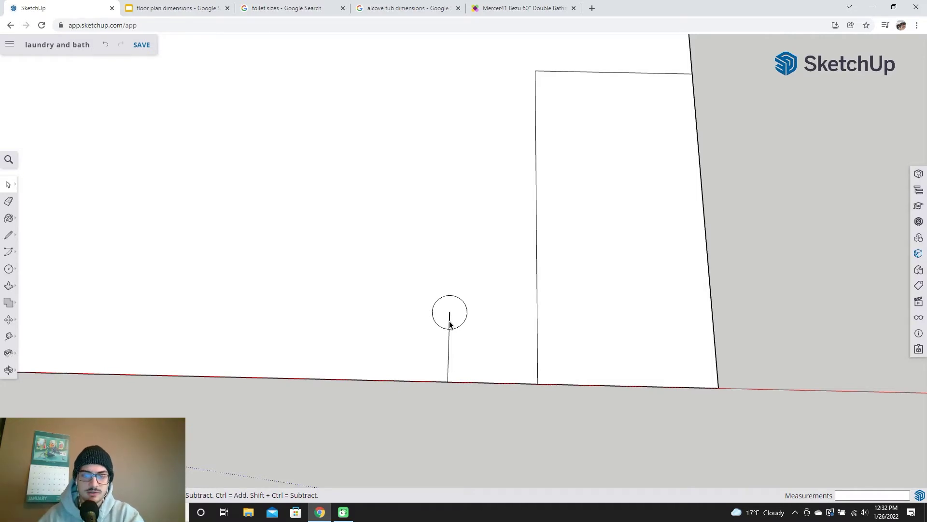
pyautogui.scroll(-1, 450, 324)
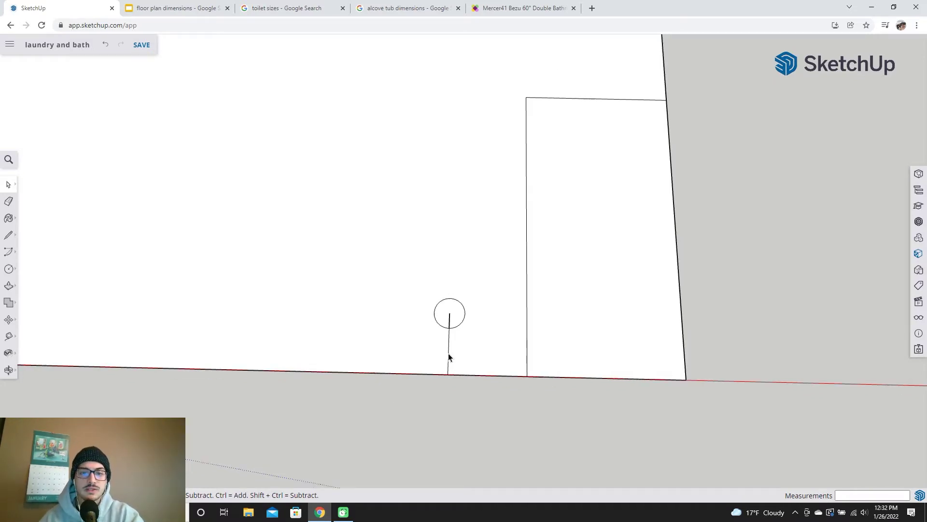
pyautogui.click(447, 319)
pyautogui.scroll(-2, 445, 323)
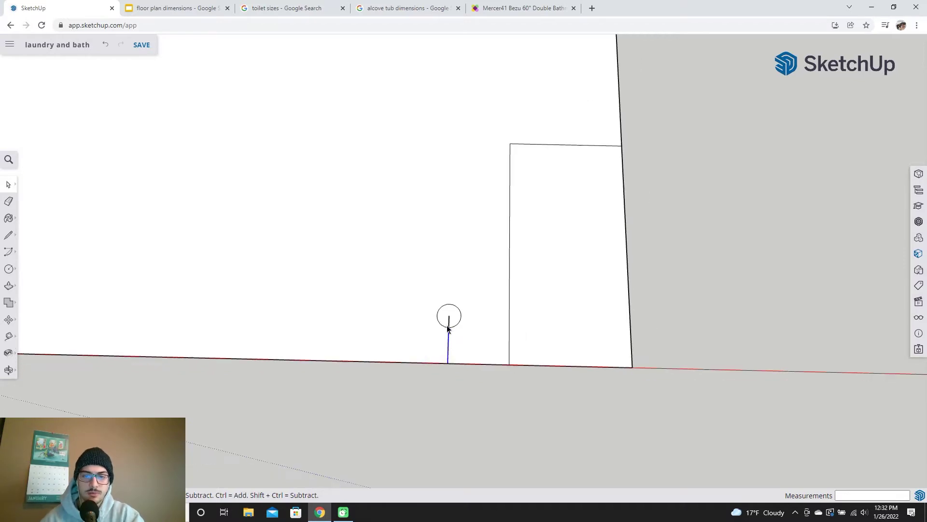
pyautogui.keyDown('shift'); pyautogui.moveTo(387, 338); pyautogui.dragTo(446, 356, button='middle'); pyautogui.keyUp('shift')
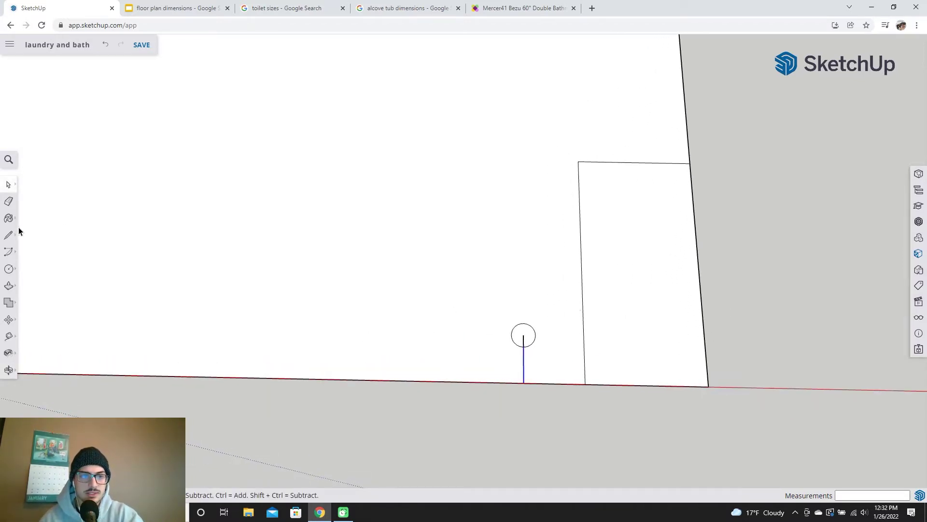
# - Draw a 17-inch line left from the circle's centre, then down to the floor edge
pyautogui.click(9, 235)
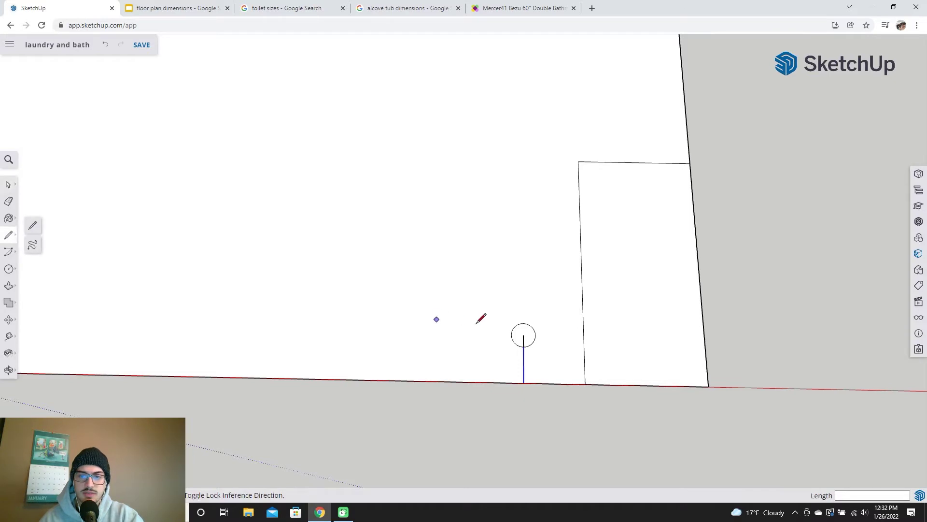
pyautogui.click(524, 335)
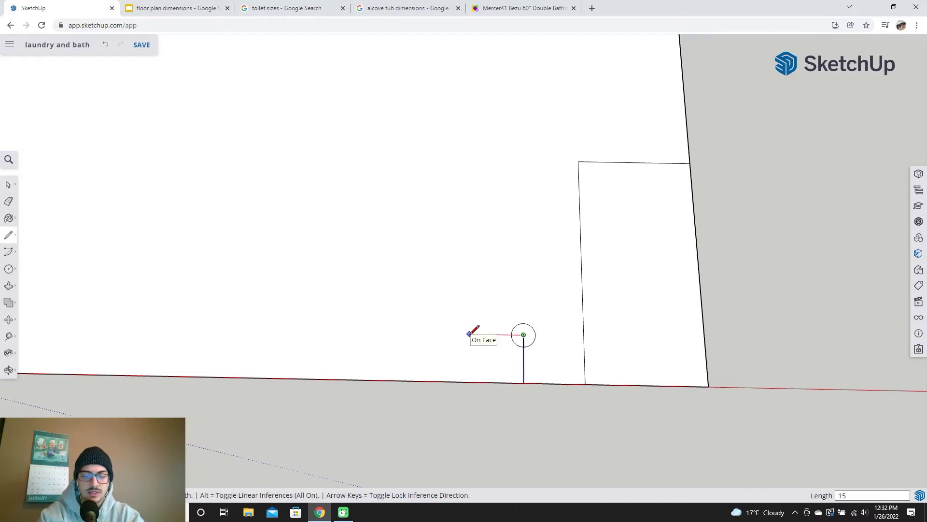
pyautogui.write('17')
pyautogui.press('Return')
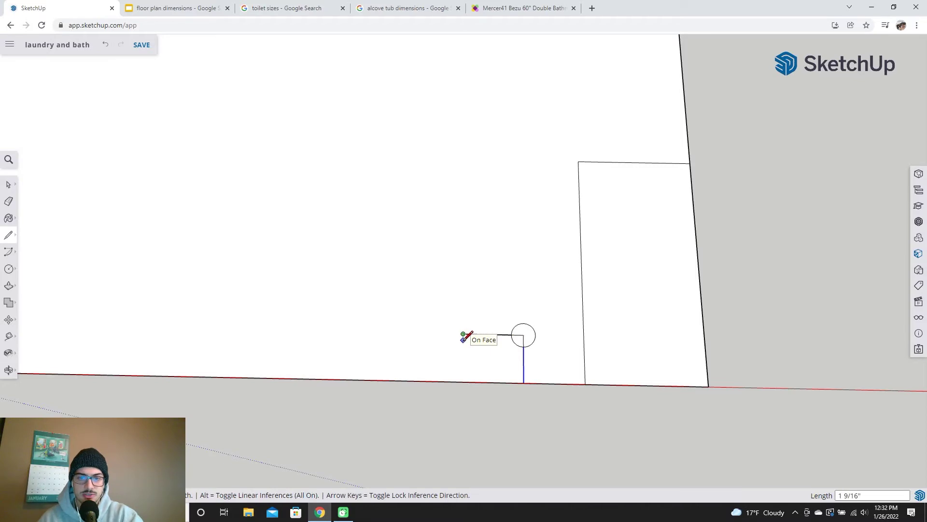
pyautogui.click(464, 380)
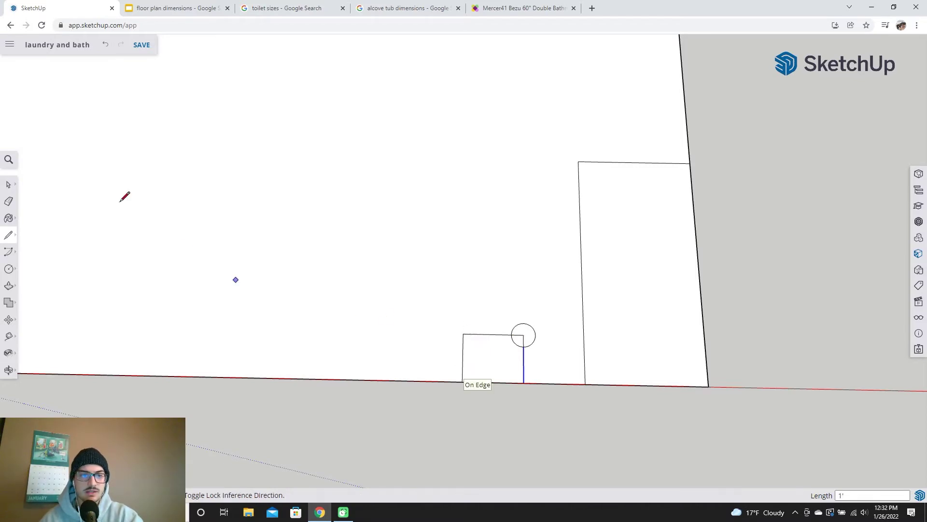
# - Delete the small square's top edge, leaving two free-standing uprights
pyautogui.click(8, 184)
pyautogui.click(500, 337)
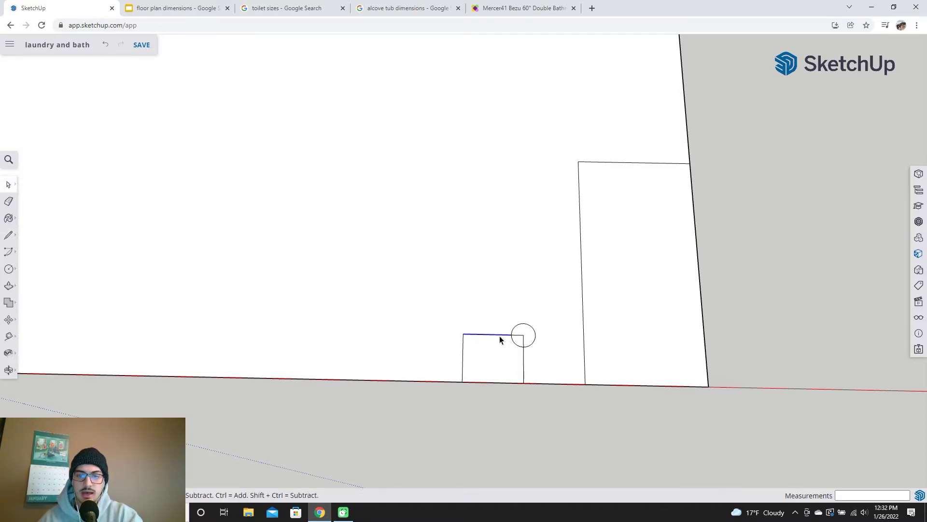
pyautogui.press('Delete')
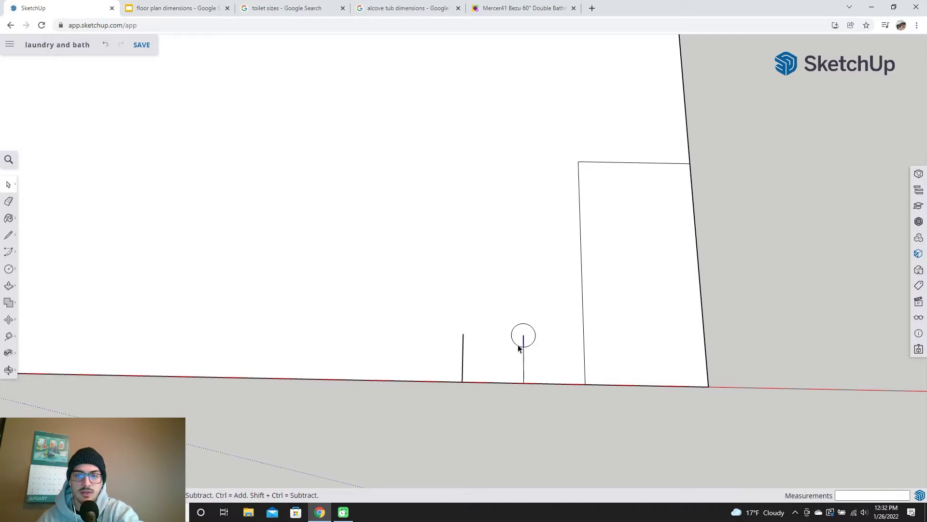
pyautogui.scroll(-3, 468, 360)
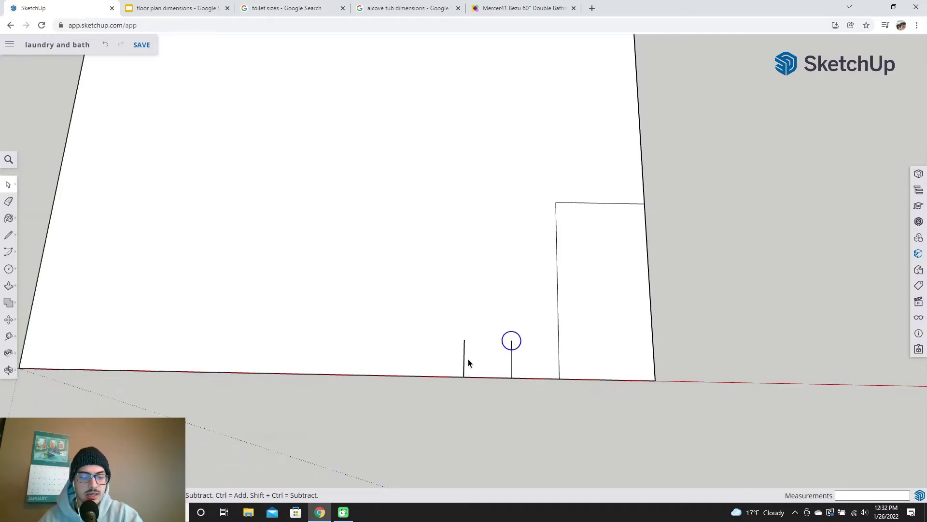
pyautogui.keyDown('shift'); pyautogui.moveTo(433, 344); pyautogui.dragTo(543, 354, button='middle'); pyautogui.keyUp('shift')
pyautogui.scroll(2, 464, 338)
pyautogui.scroll(-1, 543, 349)
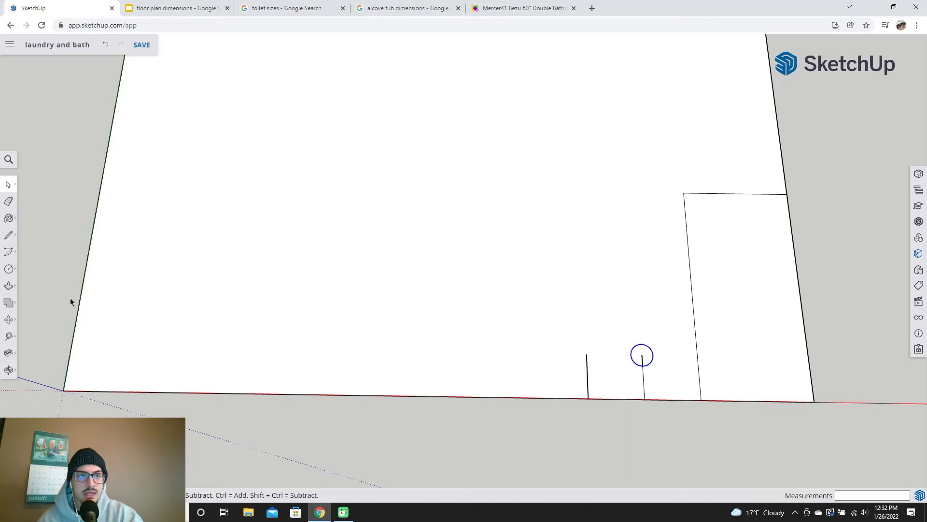
# - Check the 60 × 22 in vanity size on the Wayfair page and the floor-plan slide, then return to SketchUp
pyautogui.click(520, 8)
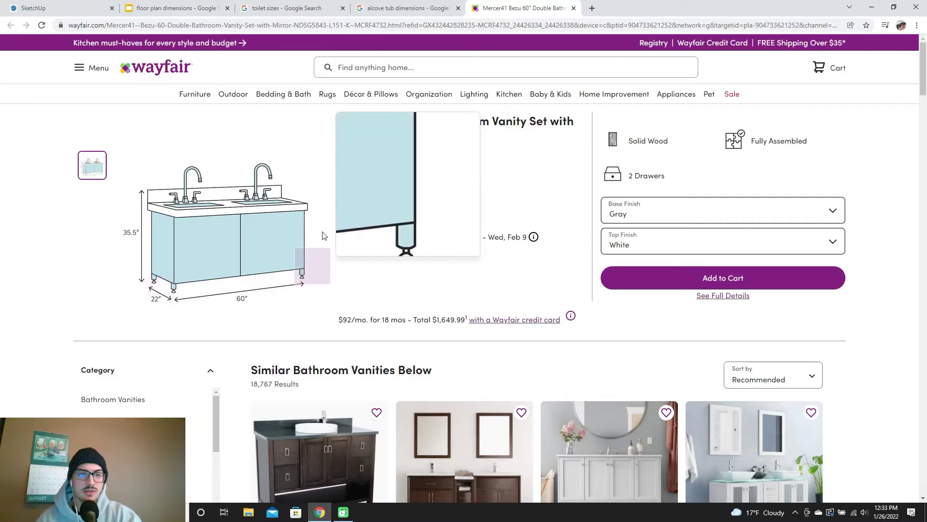
pyautogui.click(151, 8)
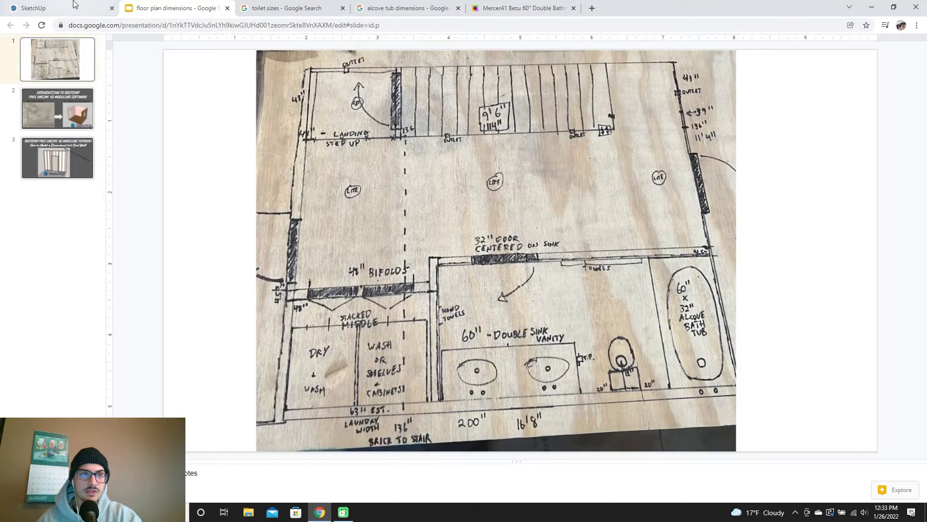
pyautogui.click(57, 7)
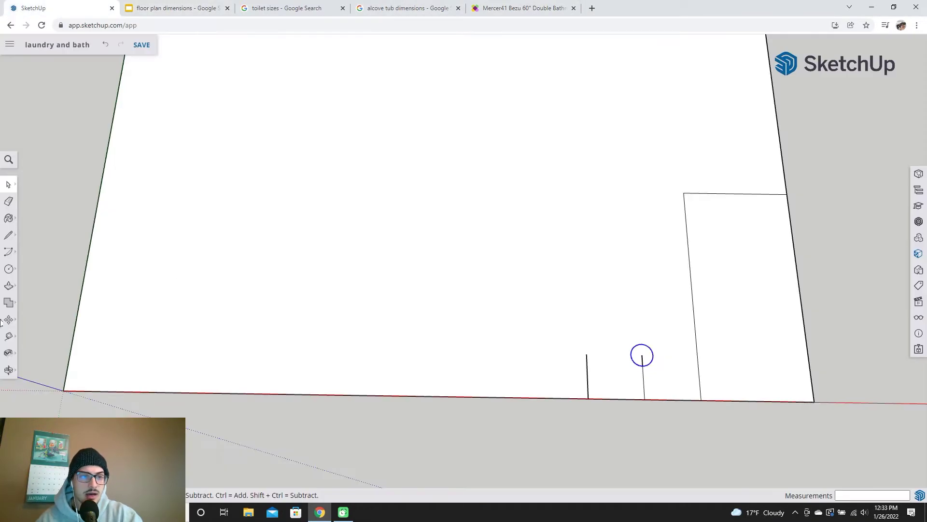
# - Draw a 60" × 22" vanity rectangle from the floor edge, left of the toilet mark
pyautogui.click(17, 274)
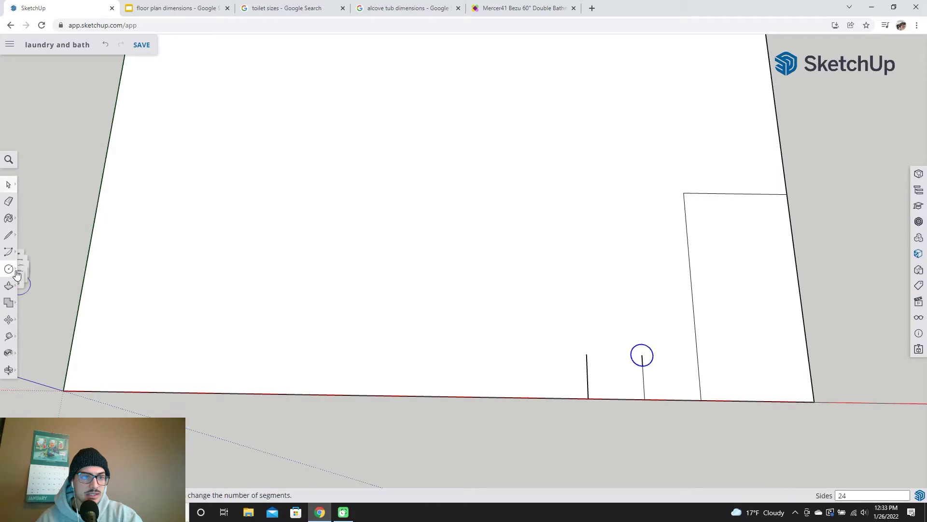
pyautogui.click(34, 233)
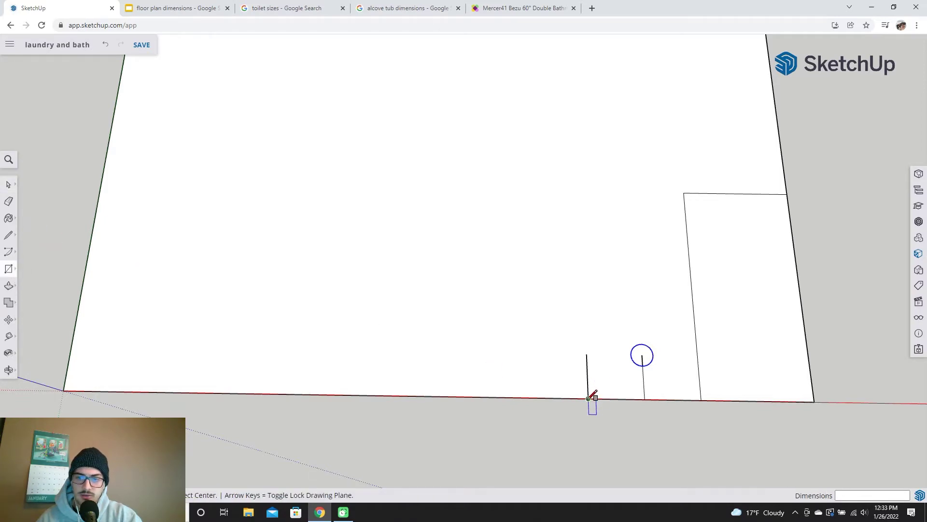
pyautogui.click(588, 398)
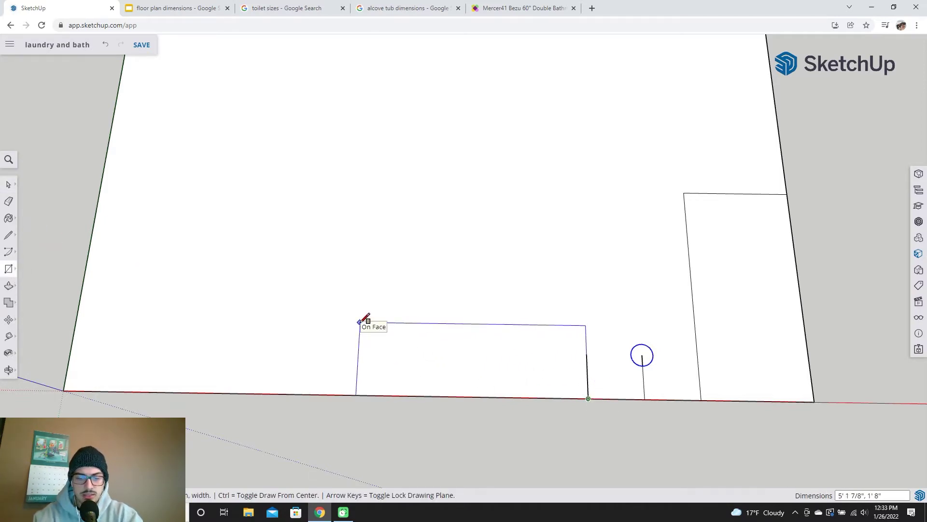
pyautogui.write('60",')
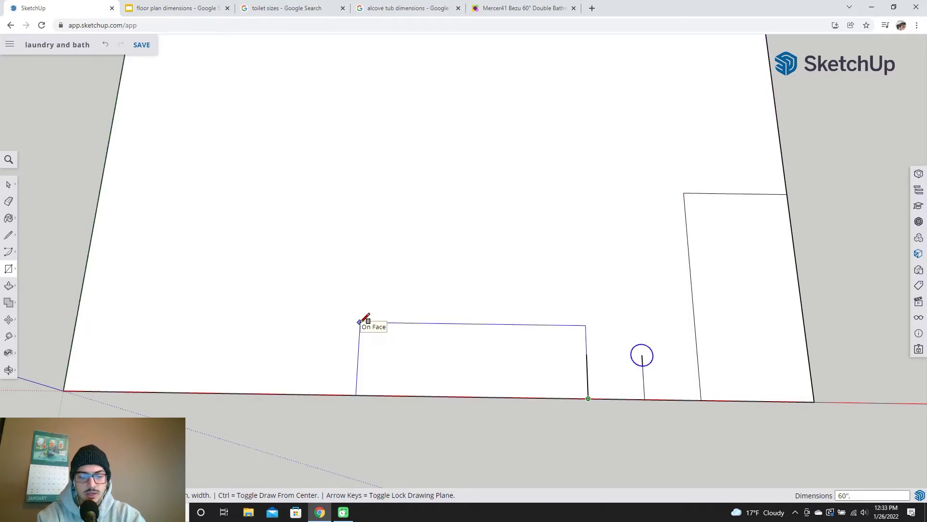
pyautogui.write(' 22"')
pyautogui.press('Return')
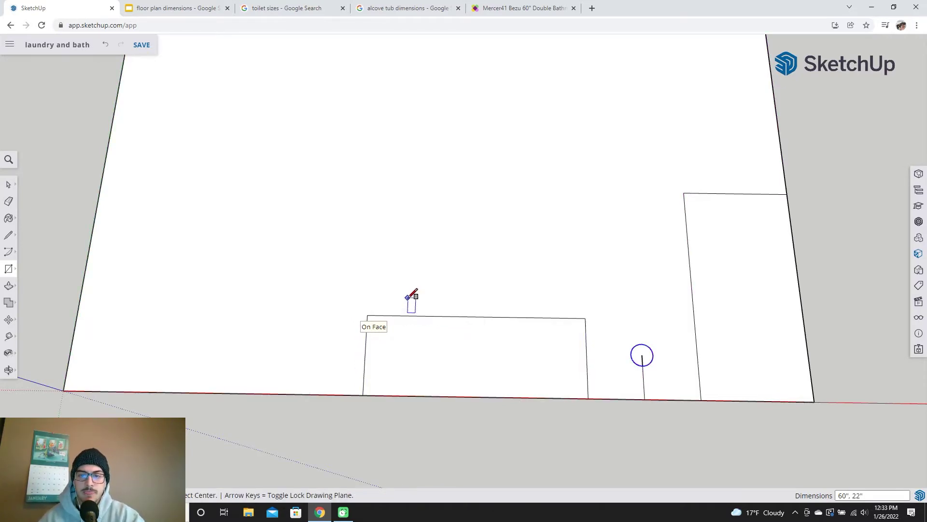
pyautogui.scroll(-2, 372, 270)
pyautogui.moveTo(513, 253)
pyautogui.mouseDown(button='middle')
pyautogui.moveTo(511, 307)
pyautogui.moveTo(497, 281)
pyautogui.moveTo(521, 325)
pyautogui.mouseUp(button='middle')
pyautogui.press('c')
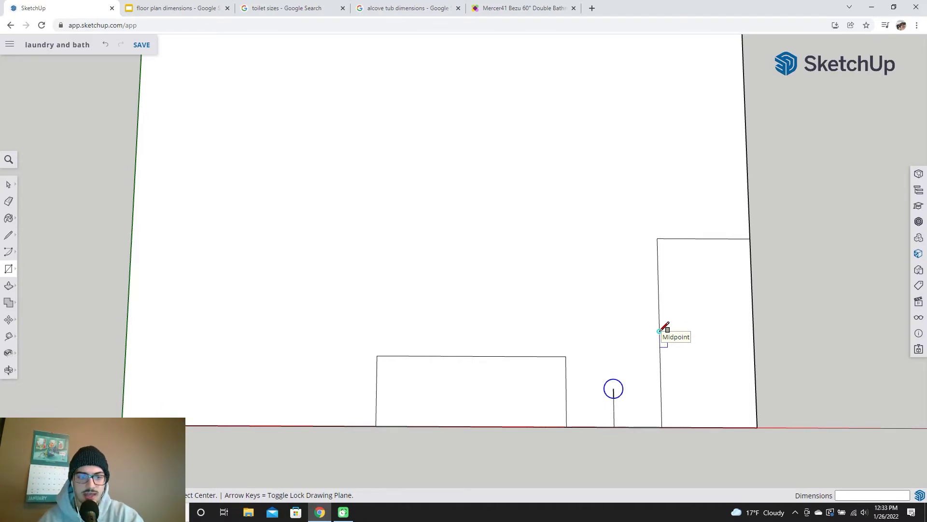
pyautogui.click(376, 425)
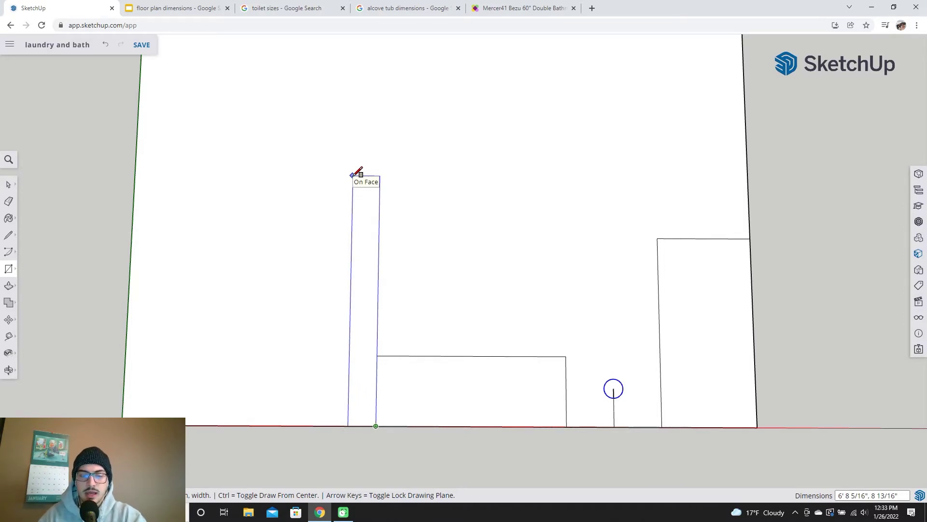
pyautogui.press('Escape')
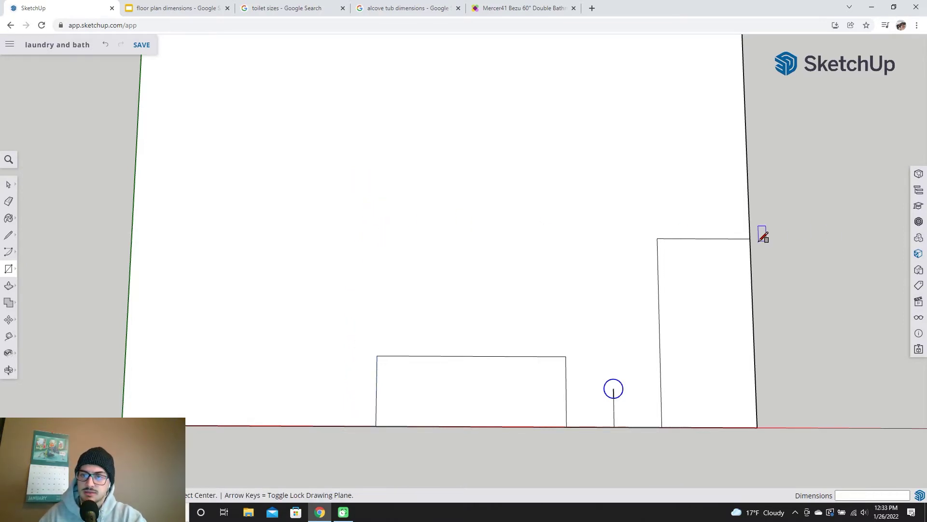
pyautogui.click(750, 239)
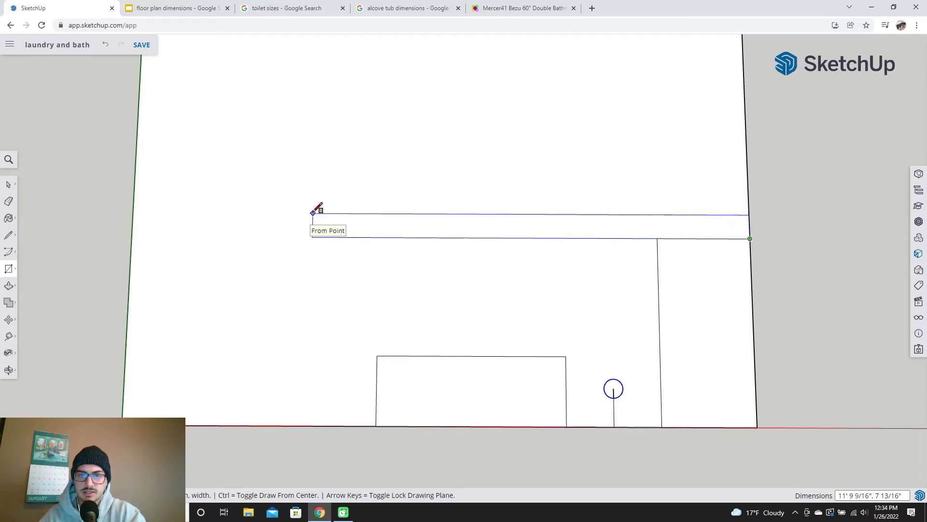
# - Trace lines from the tub corner 7' 6" across and down to the vanity, then save the model
pyautogui.click(12, 239)
pyautogui.click(657, 239)
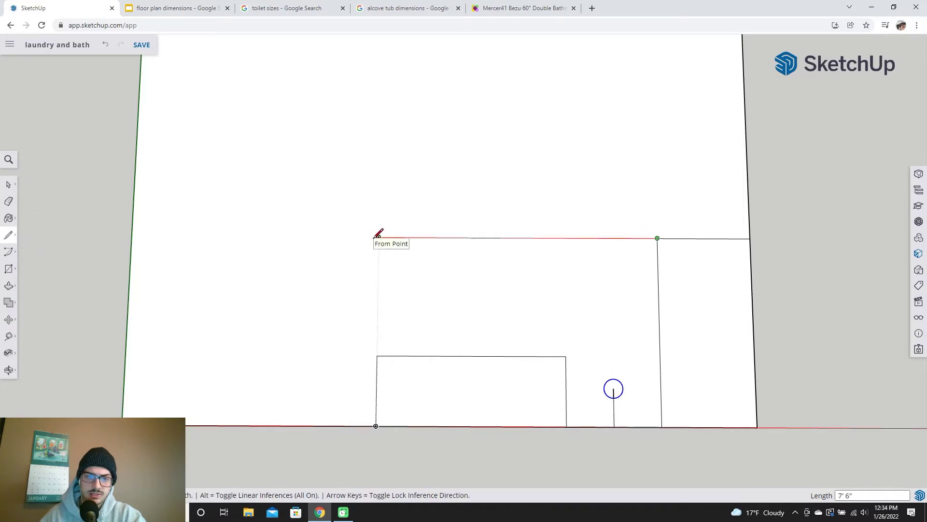
pyautogui.click(378, 237)
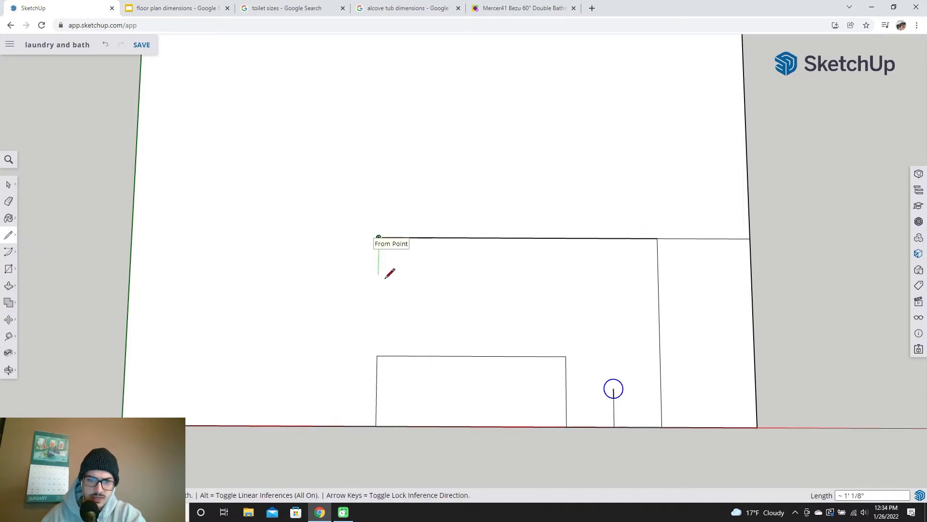
pyautogui.click(377, 356)
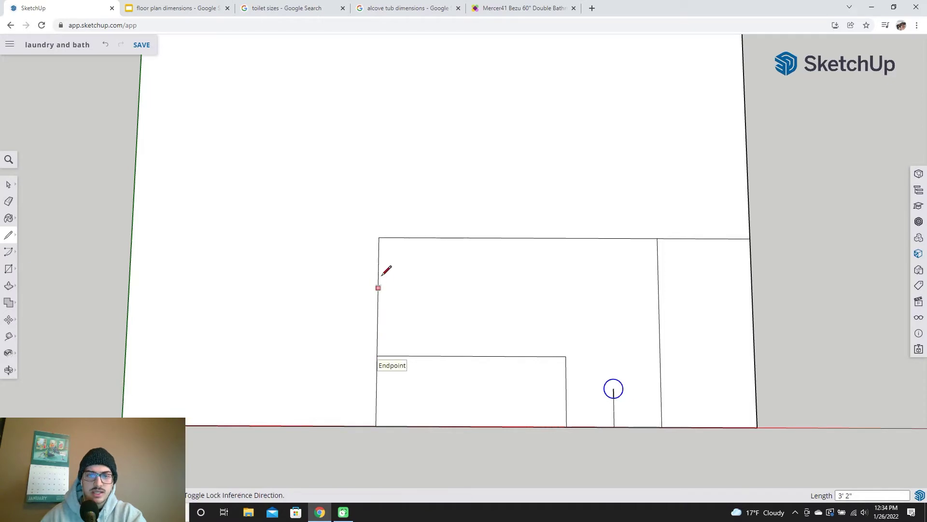
pyautogui.hotkey('ctrl', 's')
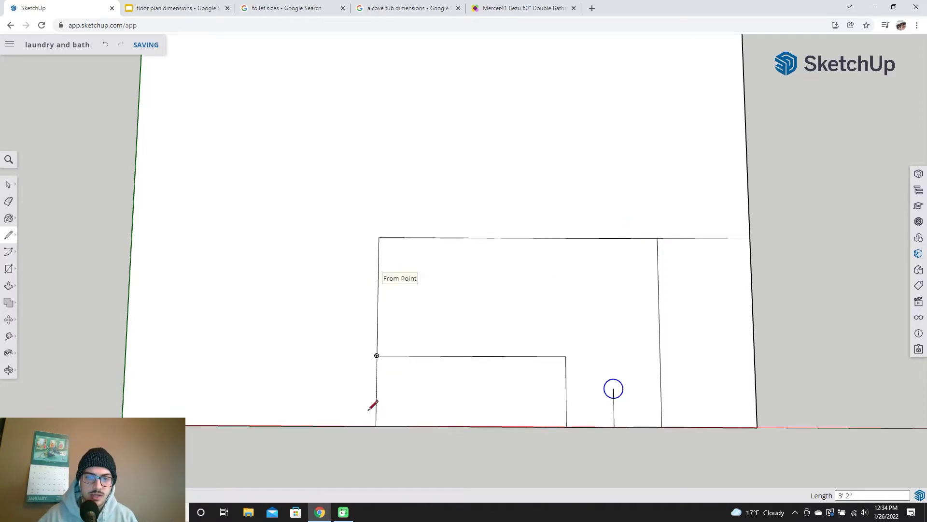
# - Draw the 4 1/2" border strip lines along the top and left side of the wall outline
pyautogui.click(378, 237)
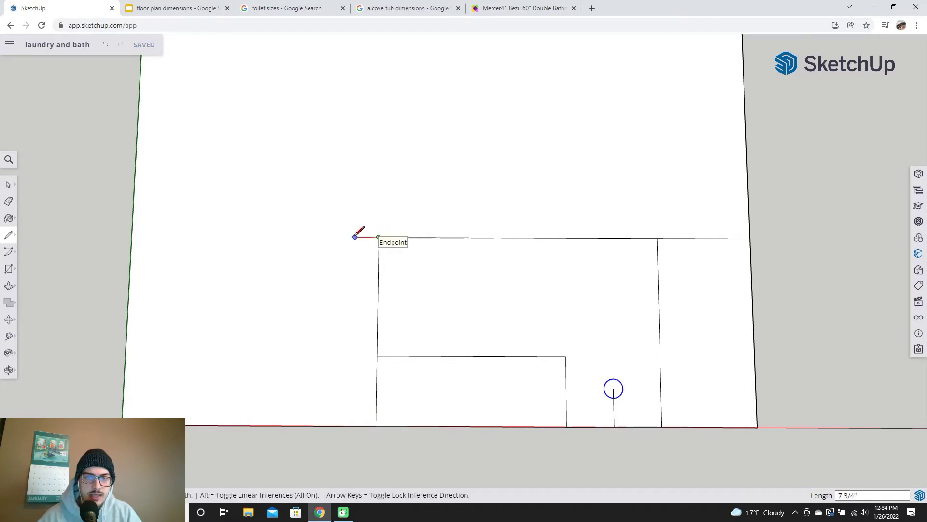
pyautogui.click(352, 237)
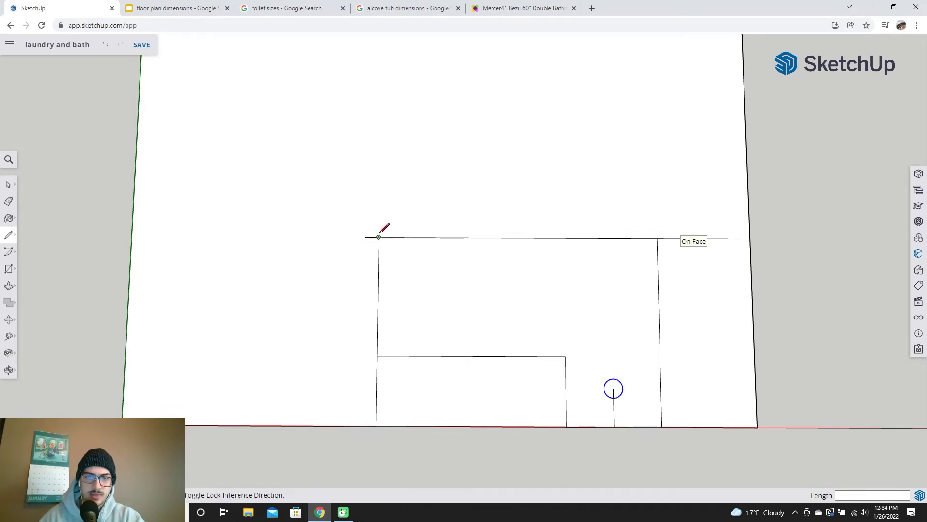
pyautogui.click(379, 237)
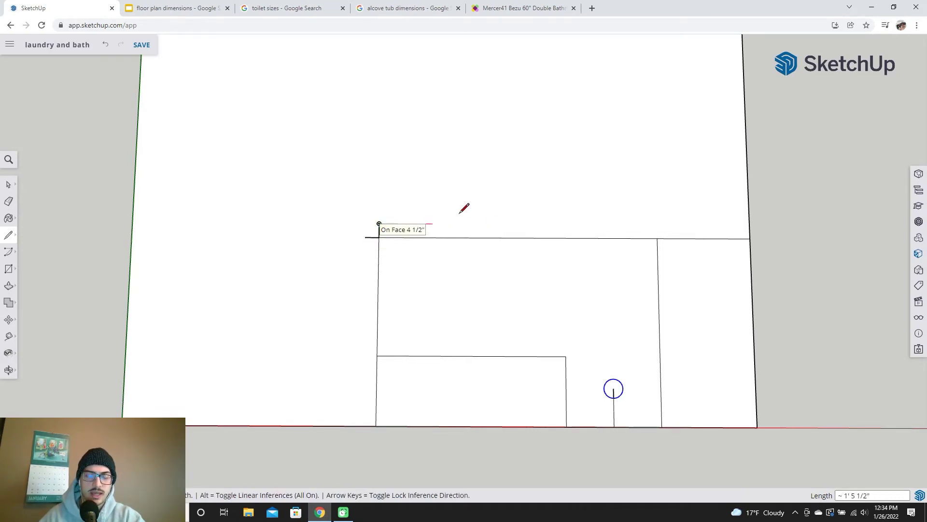
pyautogui.press('Escape')
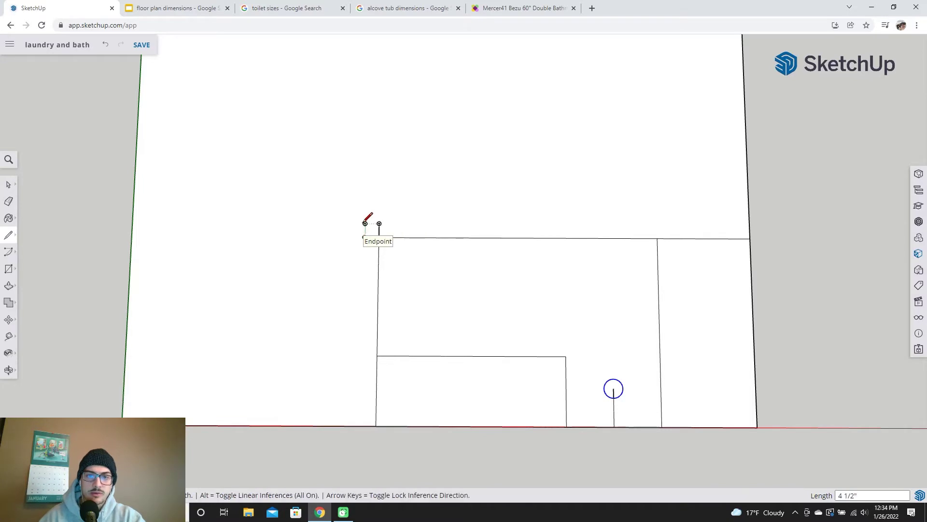
pyautogui.click(364, 223)
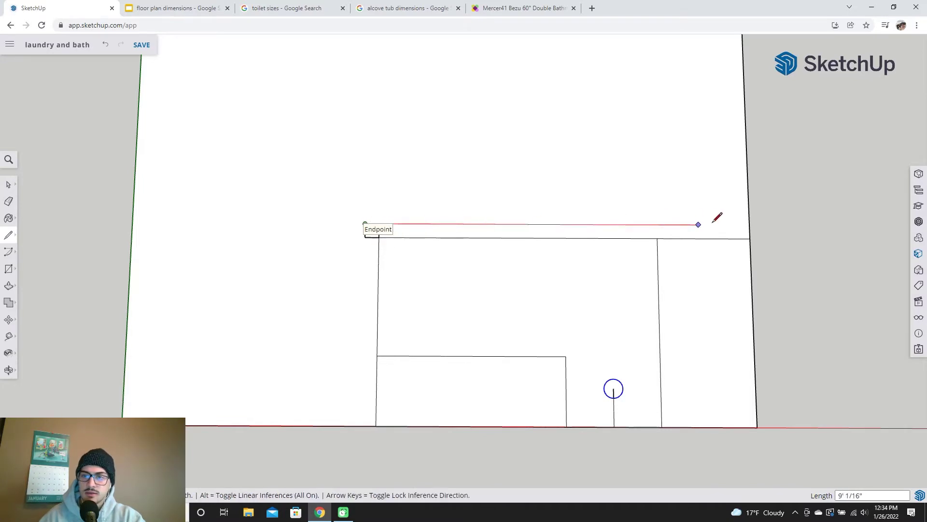
pyautogui.click(749, 224)
pyautogui.click(365, 224)
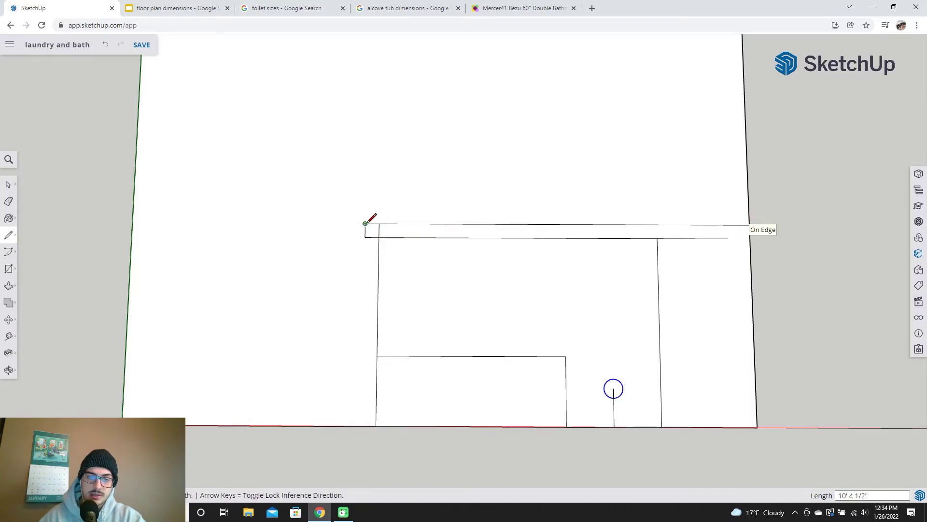
pyautogui.click(362, 425)
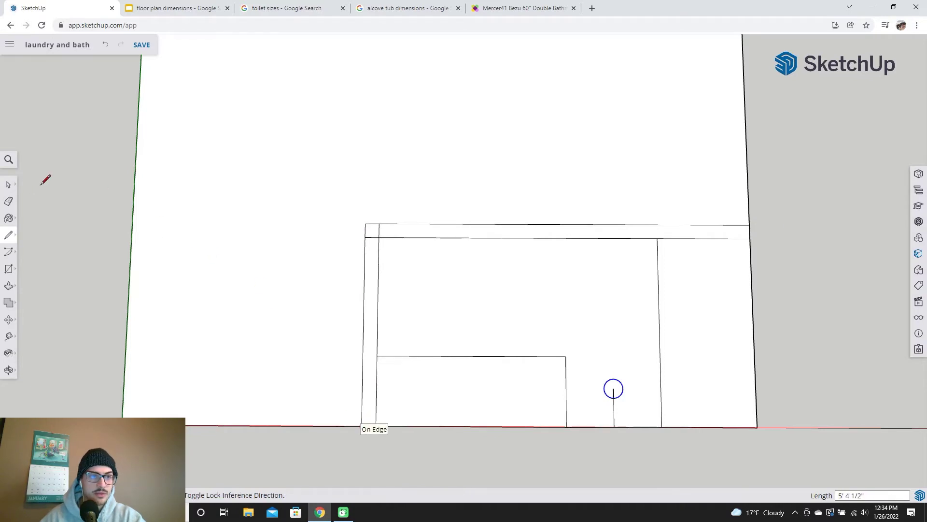
pyautogui.click(8, 184)
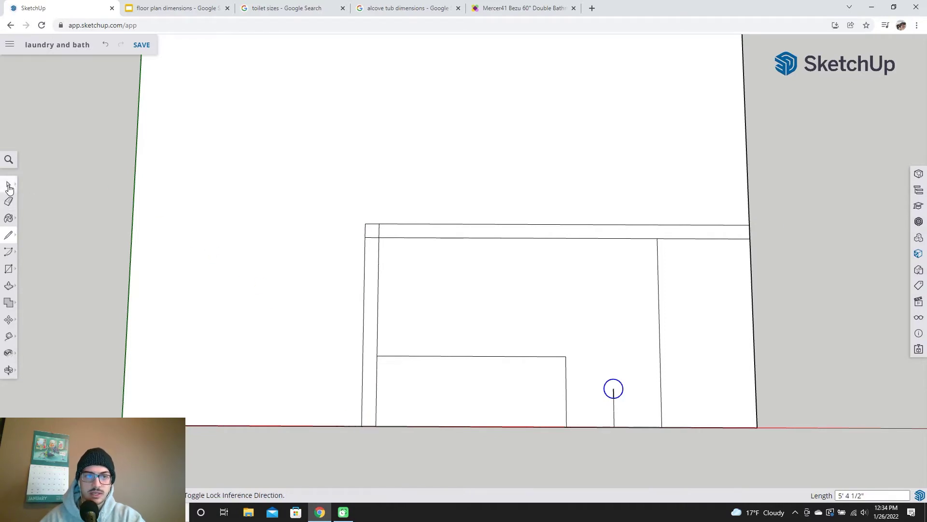
pyautogui.click(369, 238)
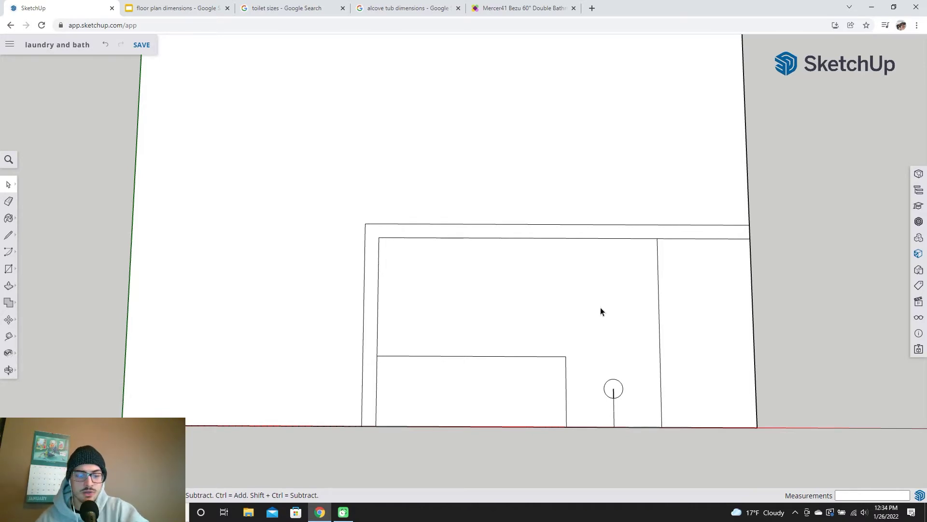
# - Orbit and zoom to inspect the L-shaped wall band, then bring up the toilet sizes image results
pyautogui.moveTo(578, 286); pyautogui.dragTo(521, 248, button='middle')
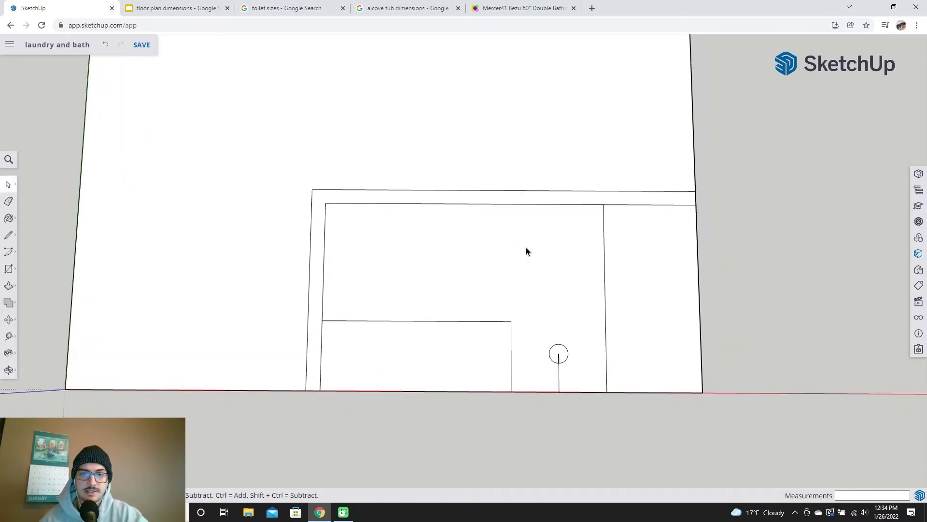
pyautogui.scroll(1, 560, 240)
pyautogui.moveTo(578, 311); pyautogui.dragTo(512, 324, button='middle')
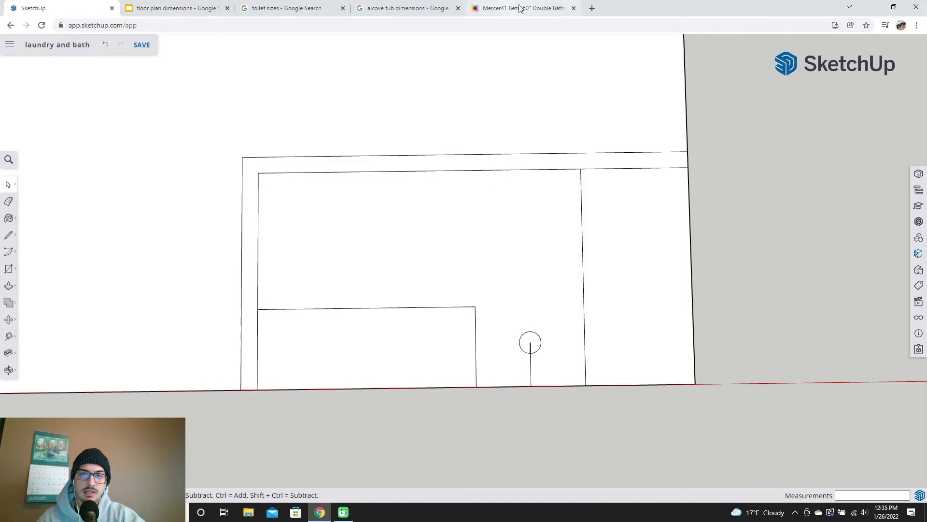
pyautogui.click(299, 8)
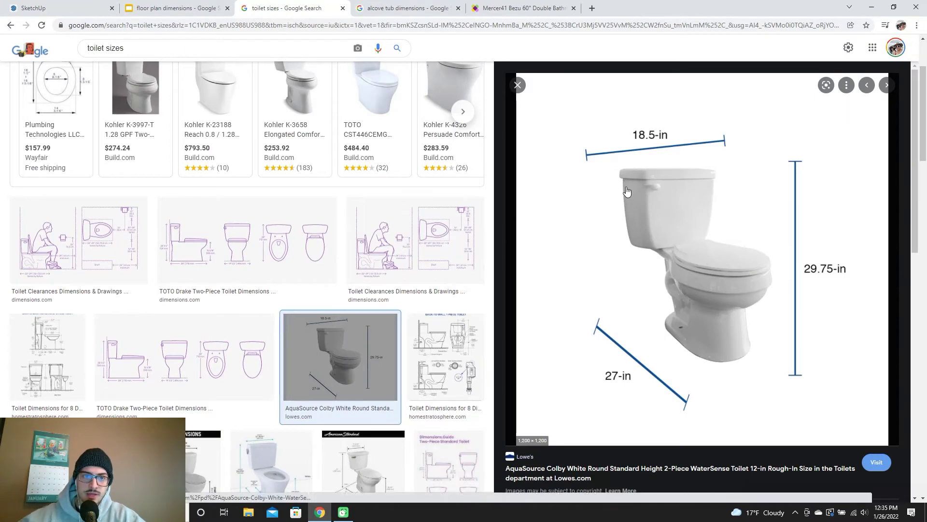
# - Compare the toilet clearance diagram with the AquaSource 18.5 × 27 in toilet image, then return to SketchUp
pyautogui.click(411, 240)
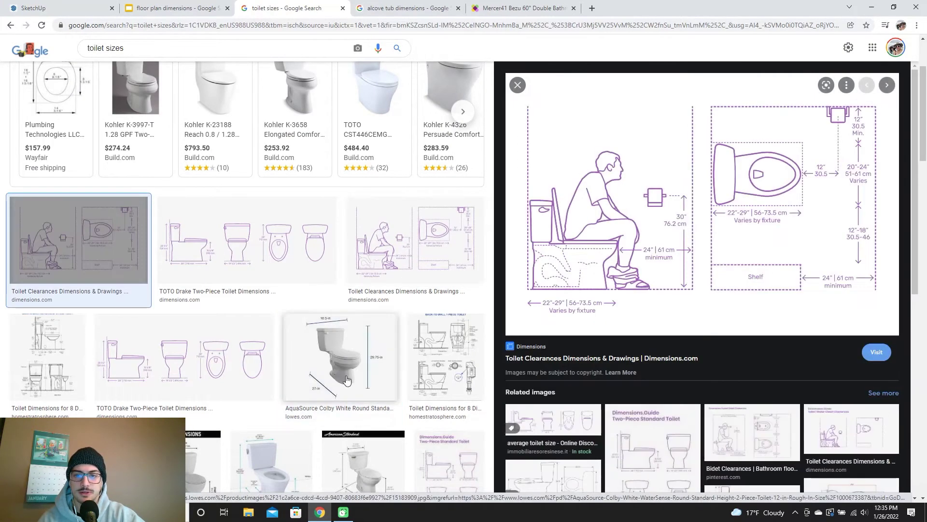
pyautogui.click(357, 358)
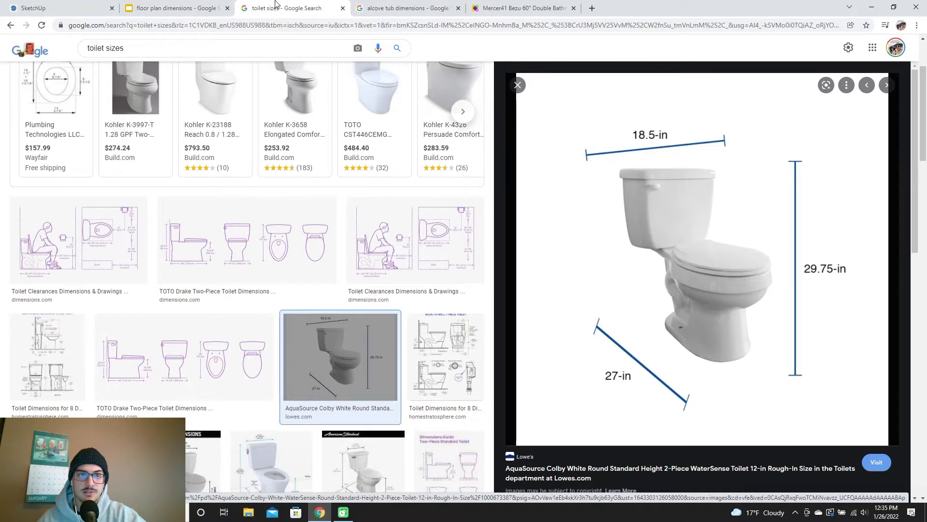
pyautogui.click(28, 6)
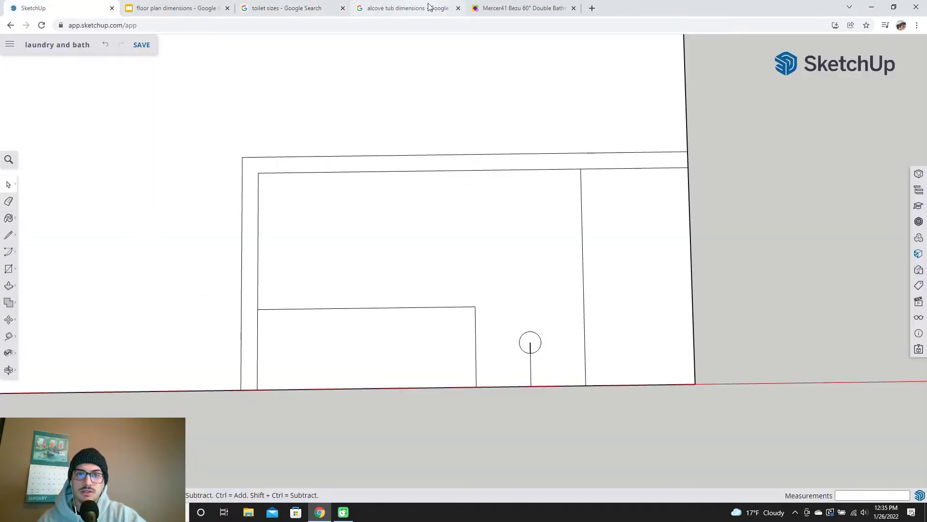
pyautogui.click(277, 8)
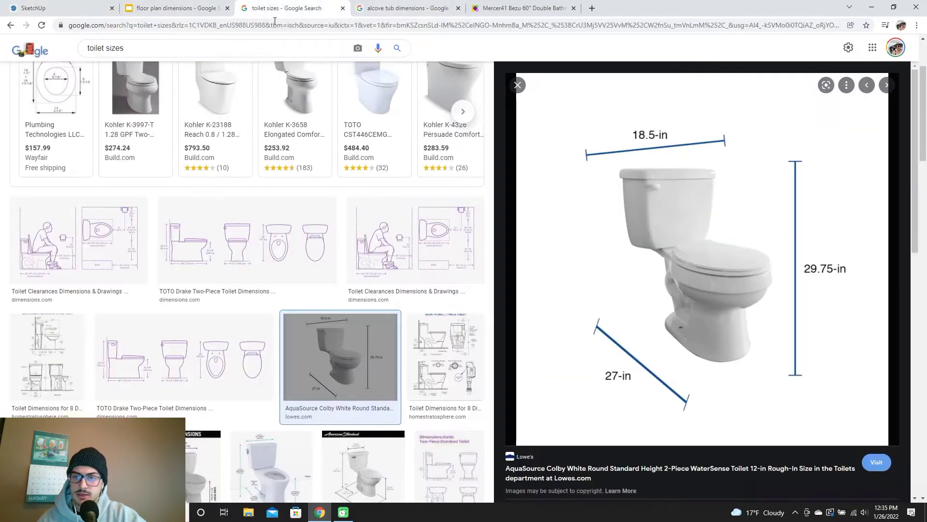
pyautogui.click(66, 6)
pyautogui.click(9, 268)
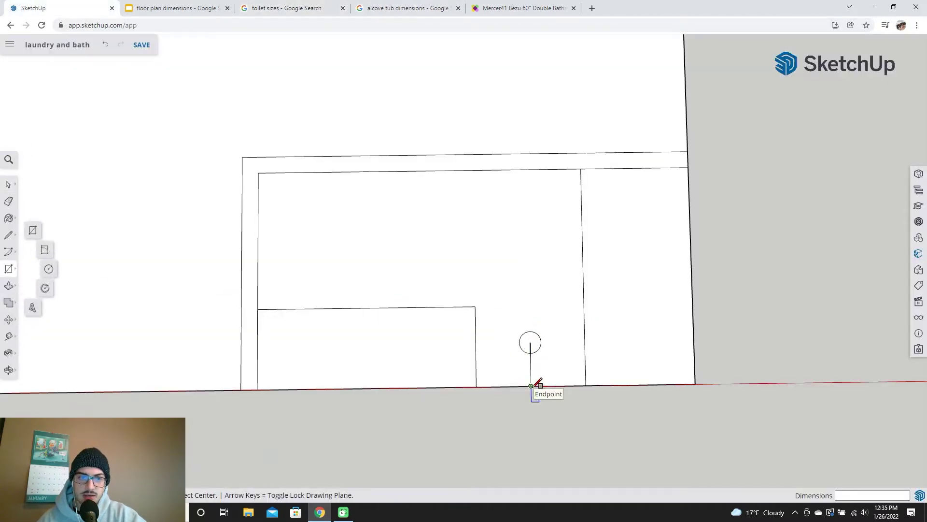
# - Draw an 18.5-inch-wide toilet footprint rectangle from the 9.25-inch wall point around the circle marker
pyautogui.press('l')
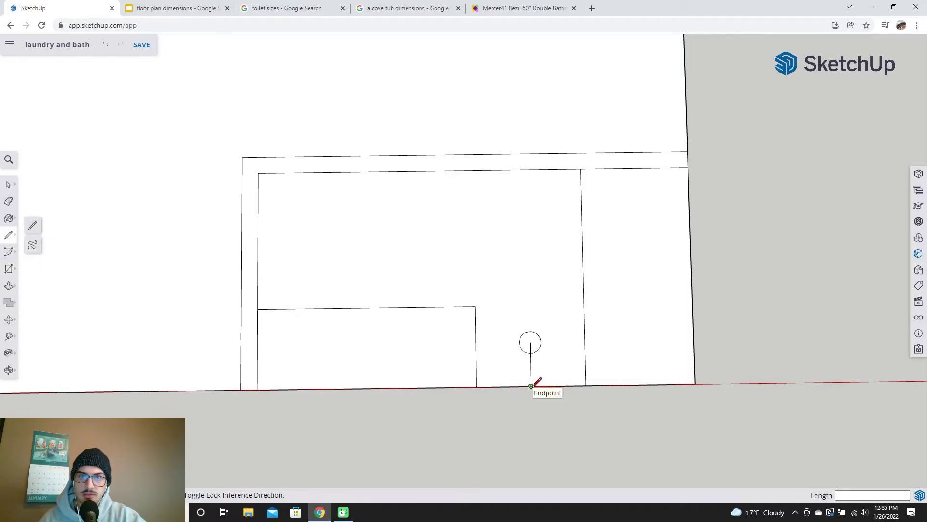
pyautogui.click(263, 9)
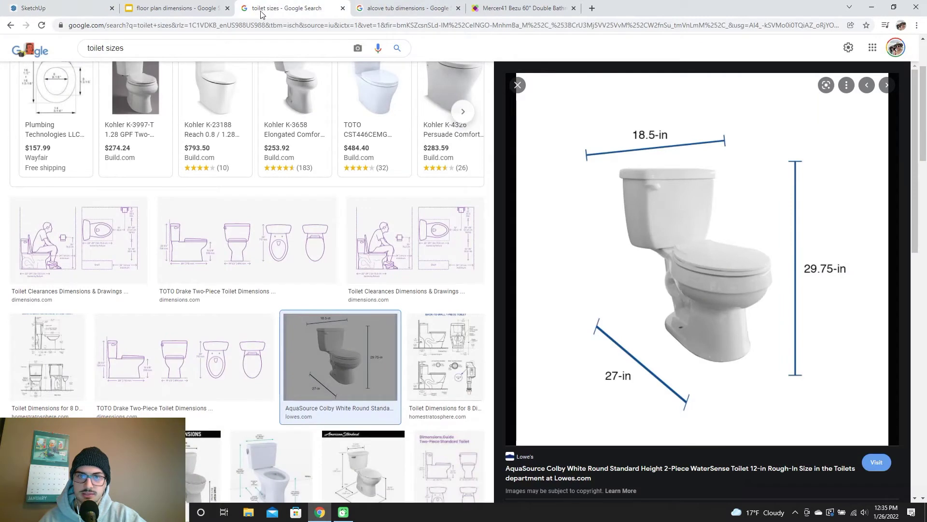
pyautogui.click(52, 3)
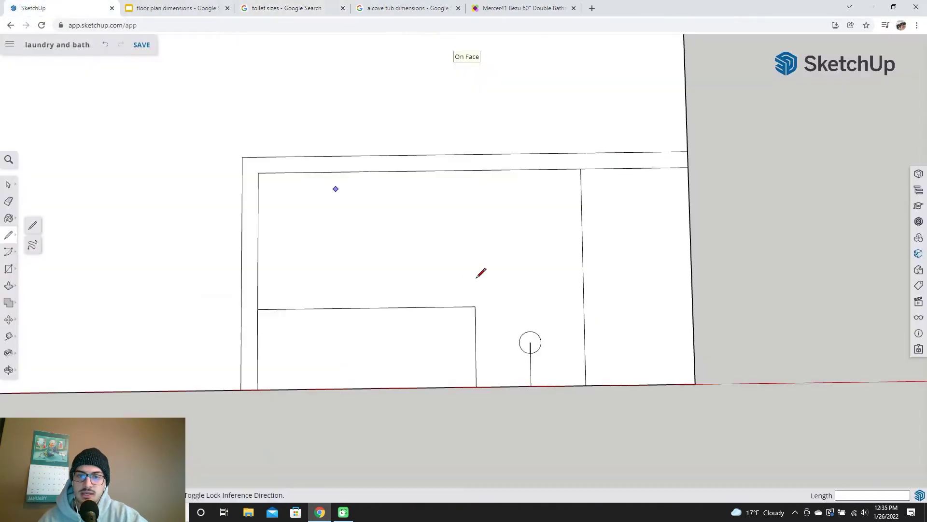
pyautogui.click(531, 386)
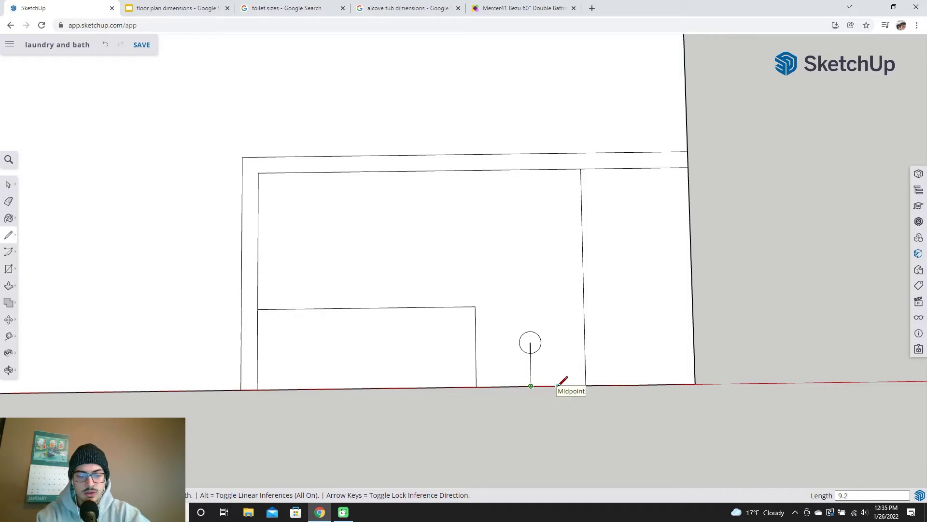
pyautogui.press('Return')
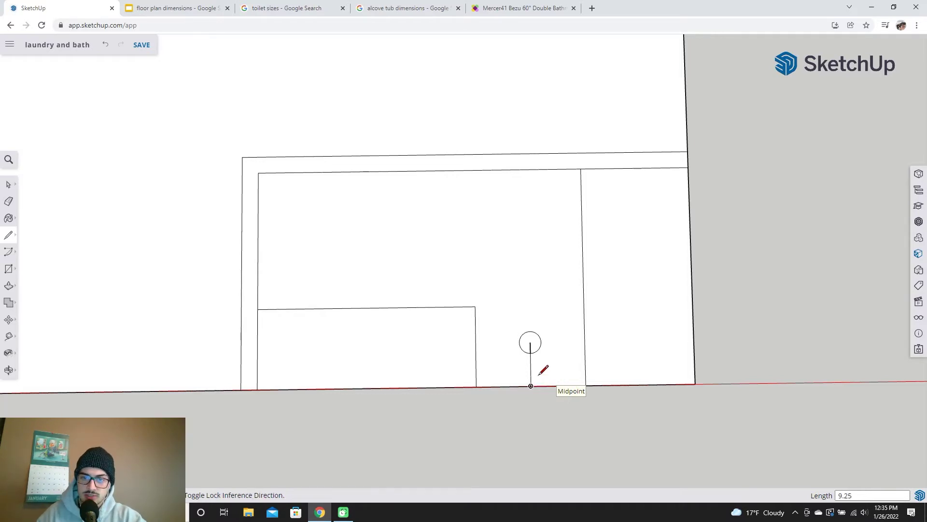
pyautogui.click(564, 385)
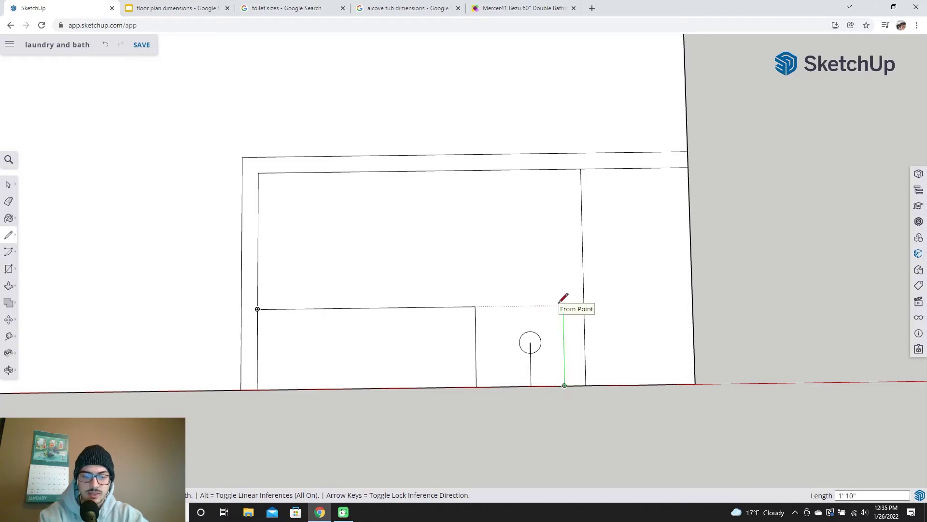
pyautogui.click(563, 287)
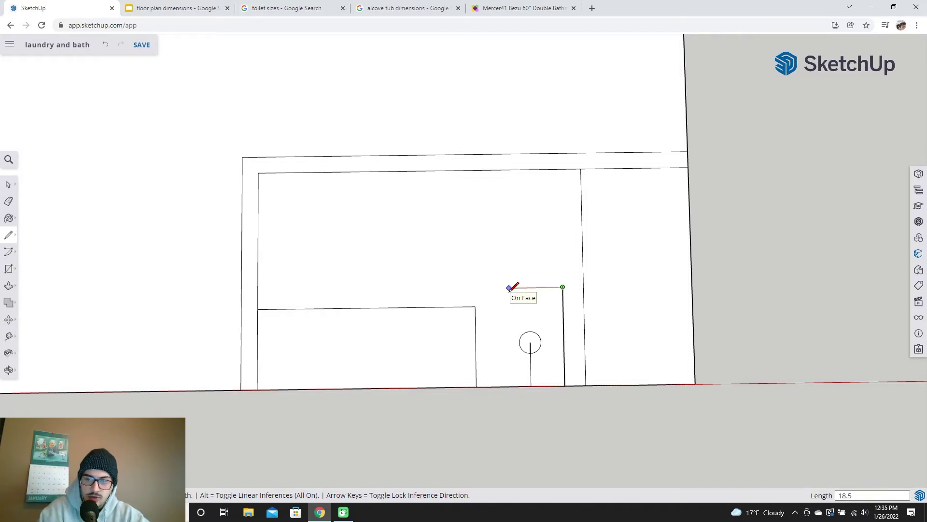
pyautogui.press('Return')
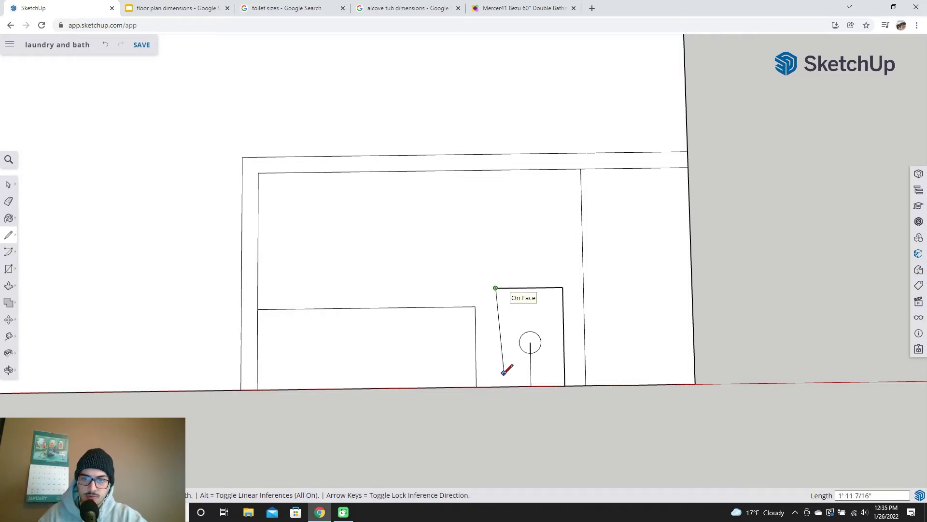
pyautogui.click(497, 386)
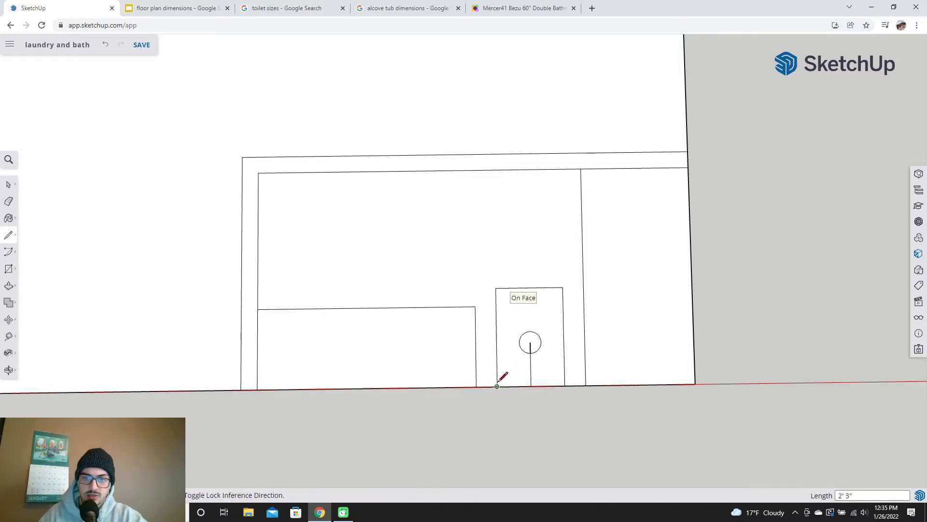
pyautogui.click(8, 186)
pyautogui.click(530, 339)
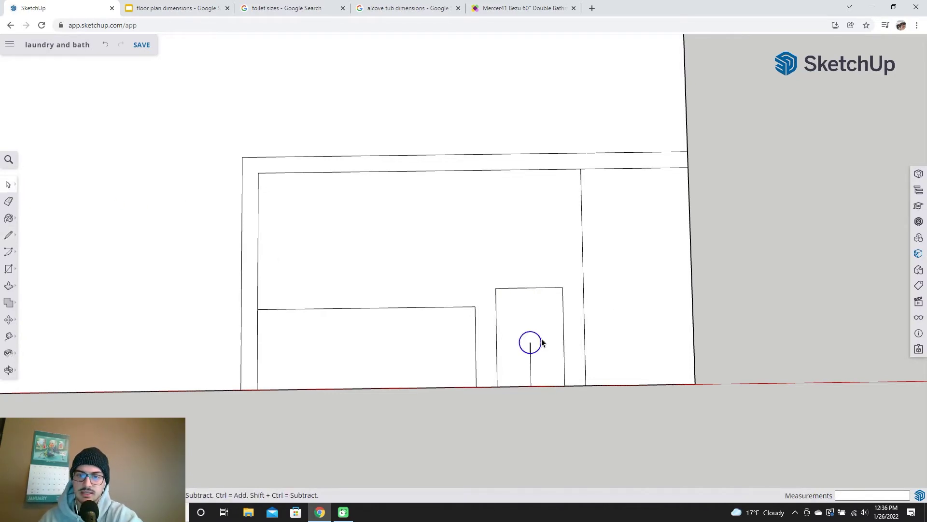
# - Delete the circle marker and its line inside the toilet footprint, then recheck the toilet dimensions image
pyautogui.press('Delete')
pyautogui.click(530, 361)
pyautogui.press('Delete')
pyautogui.scroll(-2, 541, 329)
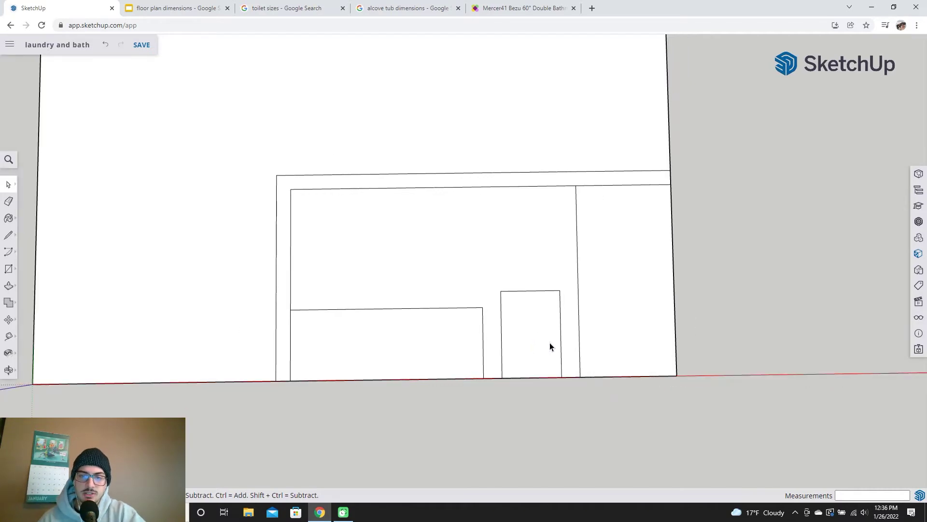
pyautogui.moveTo(550, 342); pyautogui.dragTo(549, 222, button='middle')
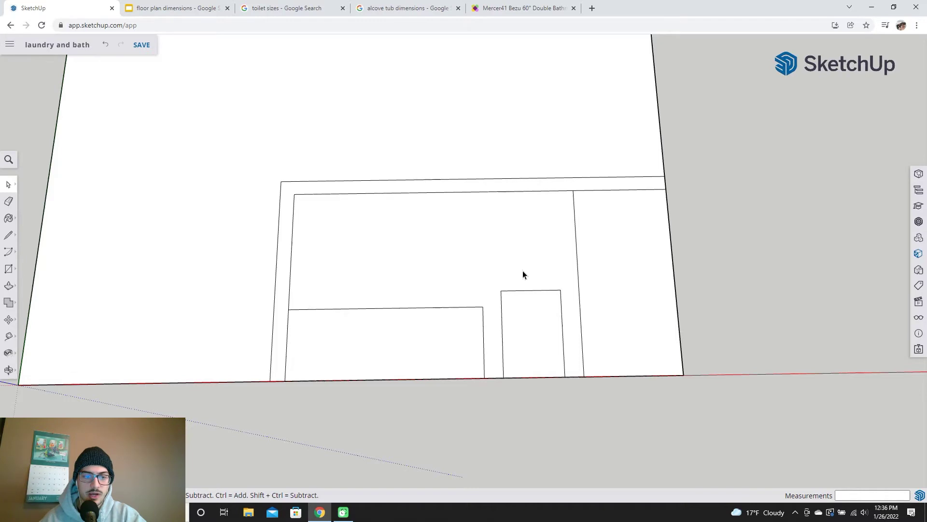
pyautogui.moveTo(523, 274)
pyautogui.mouseDown(button='middle')
pyautogui.moveTo(540, 262)
pyautogui.moveTo(435, 240)
pyautogui.moveTo(439, 230)
pyautogui.moveTo(459, 228)
pyautogui.moveTo(451, 249)
pyautogui.mouseUp(button='middle')
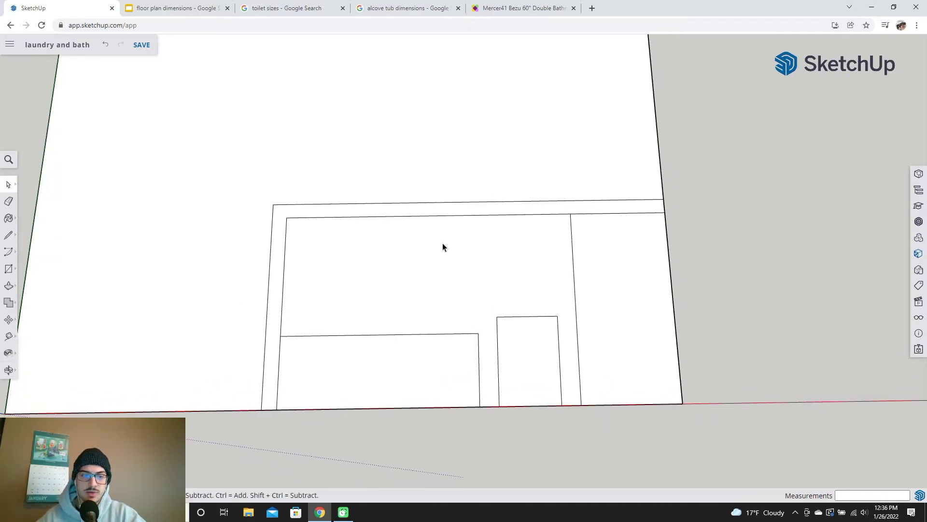
pyautogui.click(10, 285)
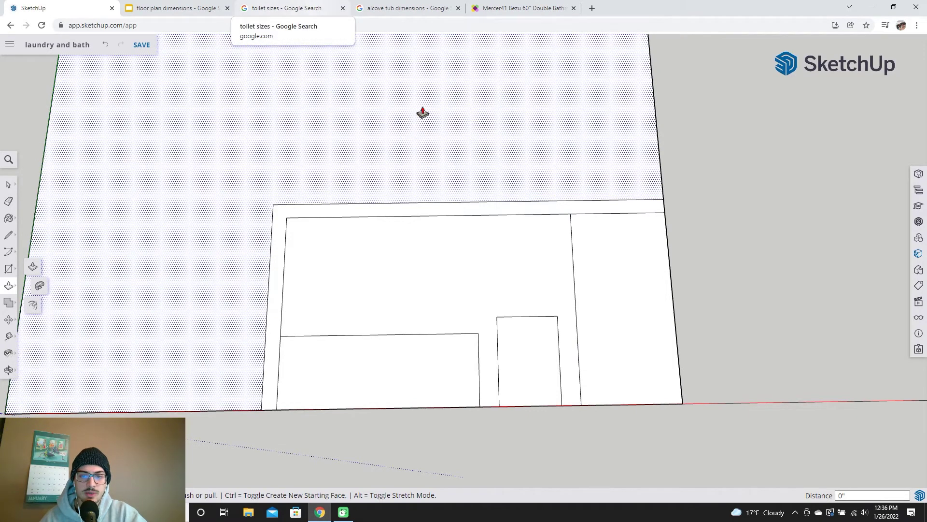
pyautogui.click(304, 8)
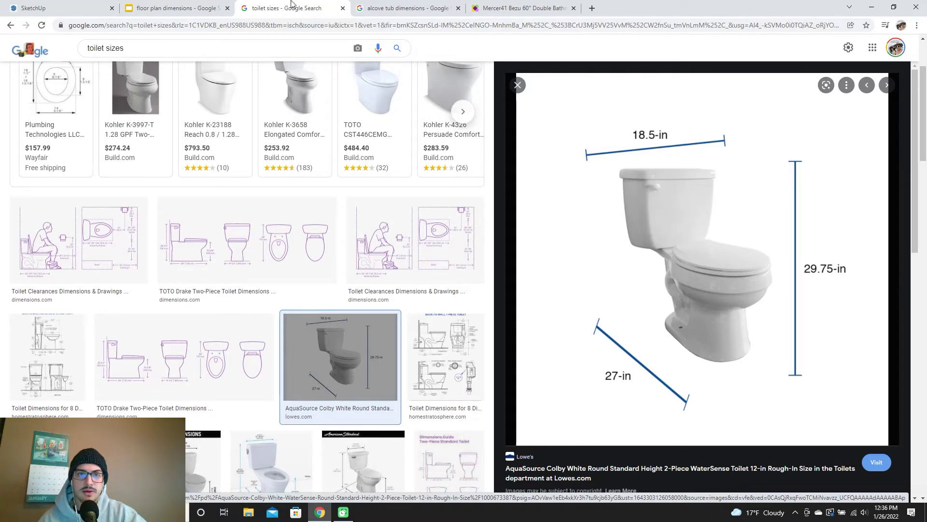
# - Extrude the toilet footprint 15 inches into a 3D block
pyautogui.click(177, 8)
pyautogui.click(96, 8)
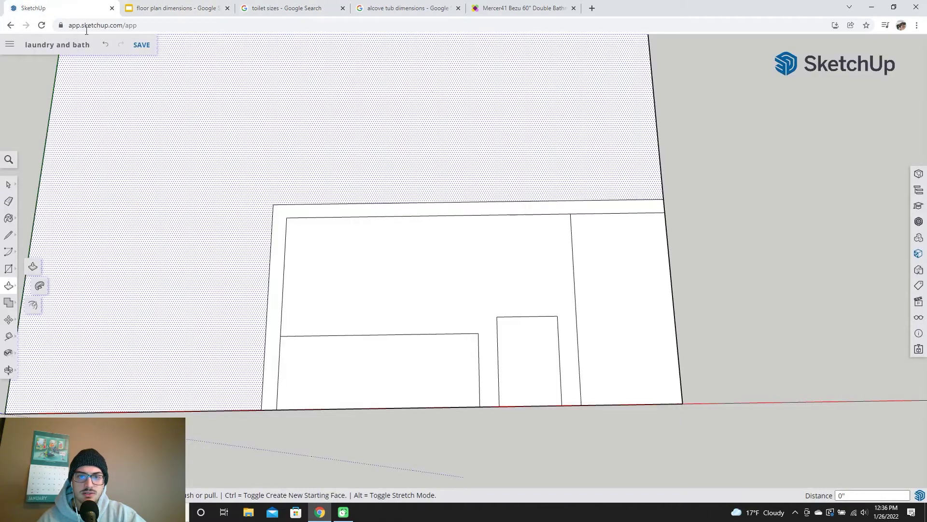
pyautogui.click(525, 363)
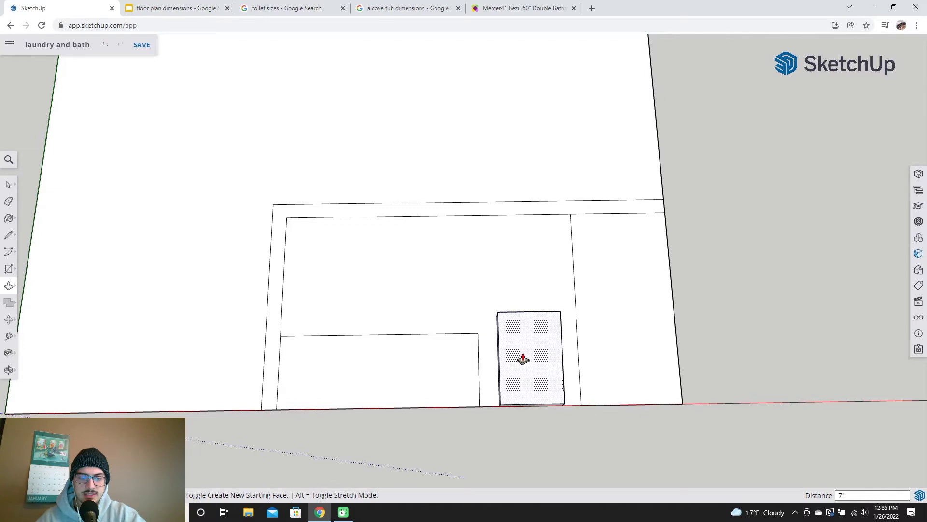
pyautogui.write('15')
pyautogui.press('Return')
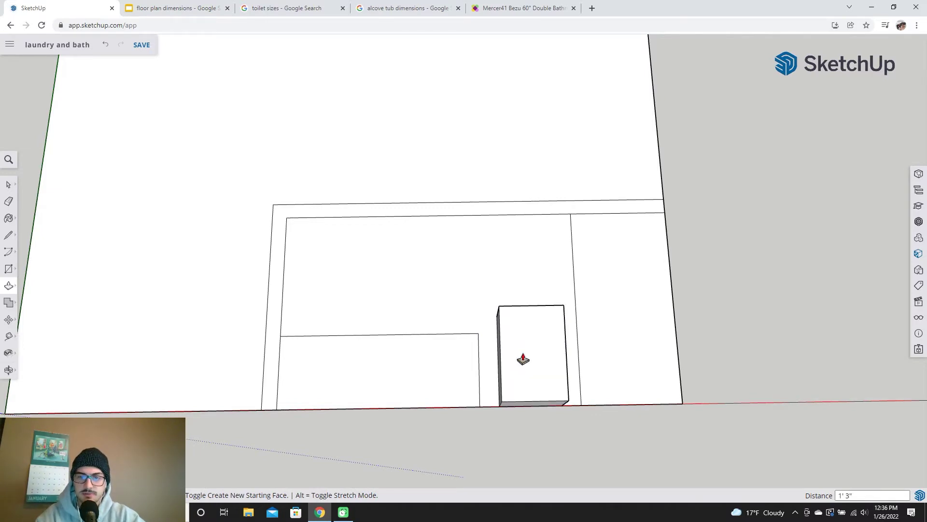
pyautogui.moveTo(530, 345)
pyautogui.mouseDown(button='middle')
pyautogui.moveTo(242, 245)
pyautogui.moveTo(187, 269)
pyautogui.mouseUp(button='middle')
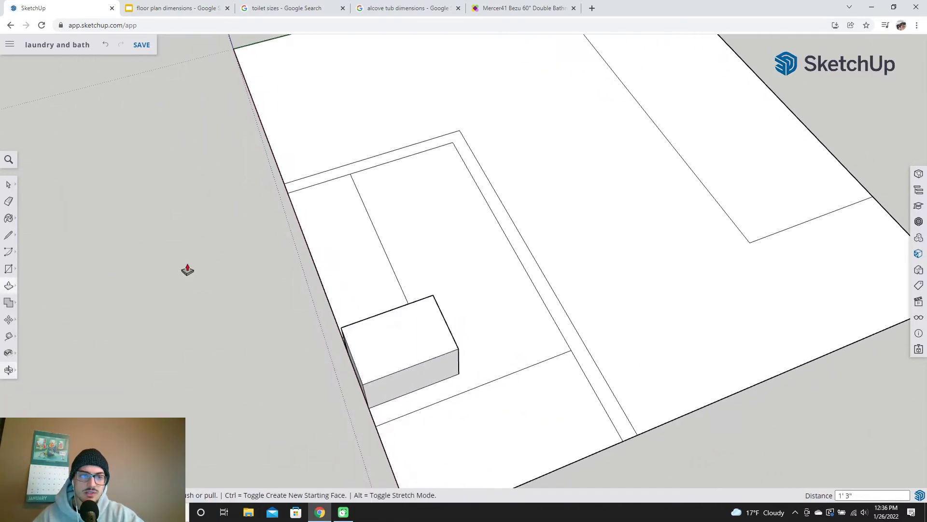
# - Draw a 7-inch line across the block top to split off the tank strip
pyautogui.click(8, 235)
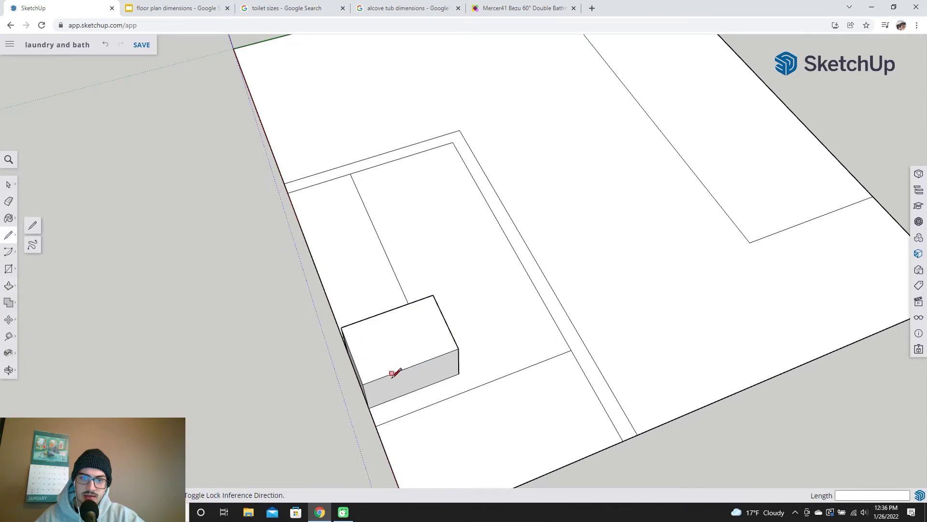
pyautogui.click(352, 355)
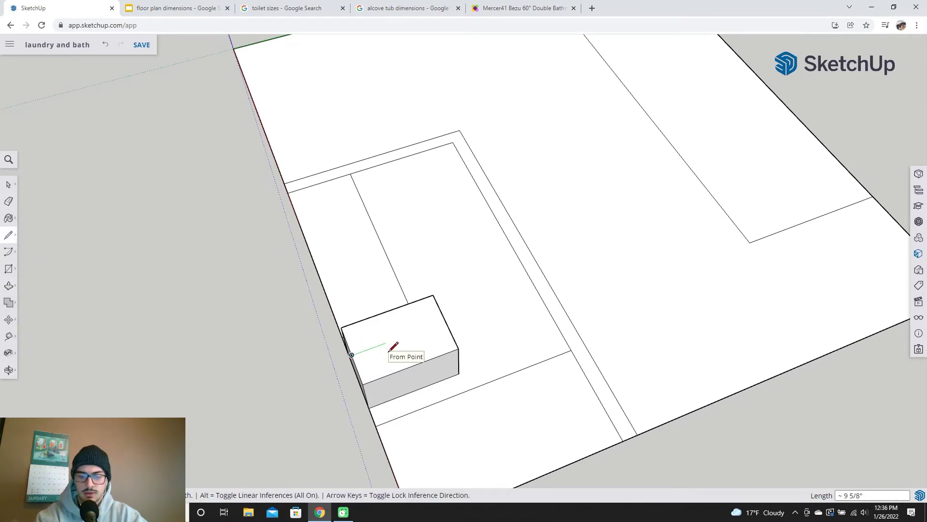
pyautogui.write('7')
pyautogui.press('Return')
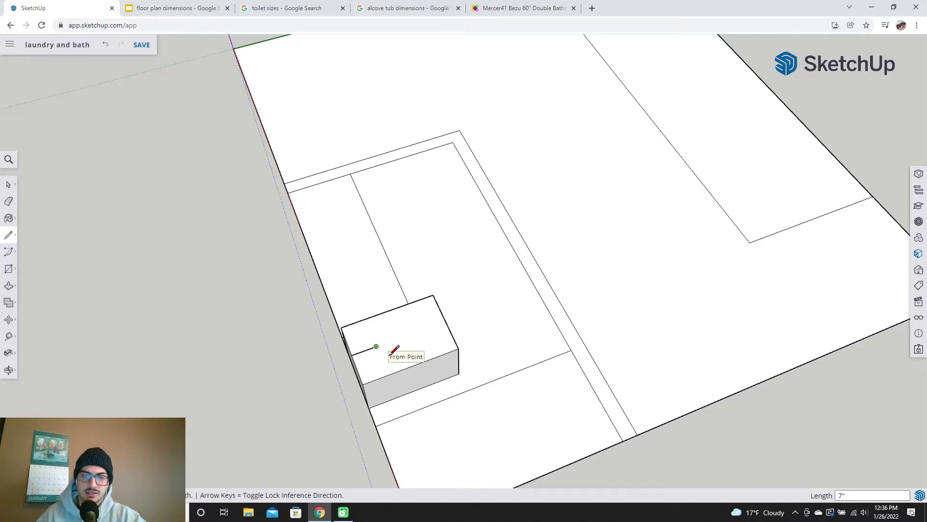
pyautogui.click(366, 319)
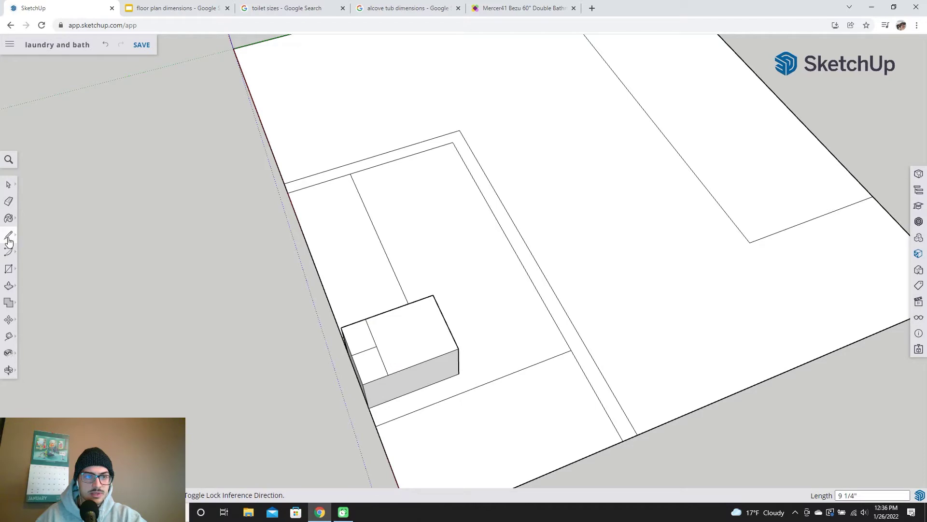
pyautogui.press('space')
pyautogui.click(364, 351)
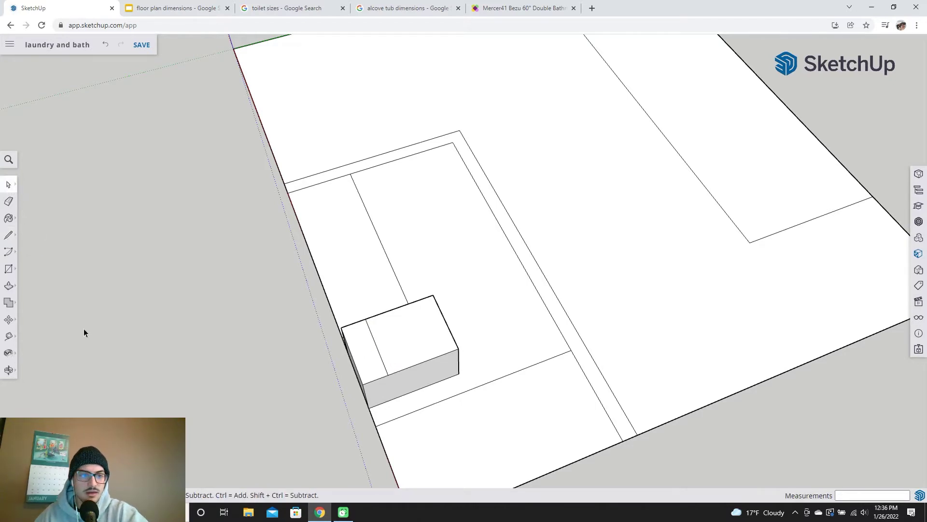
# - Raise the back tank strip 15 inches, then bring up the 60-in alcove tub reference
pyautogui.click(8, 285)
pyautogui.click(366, 356)
pyautogui.write('15')
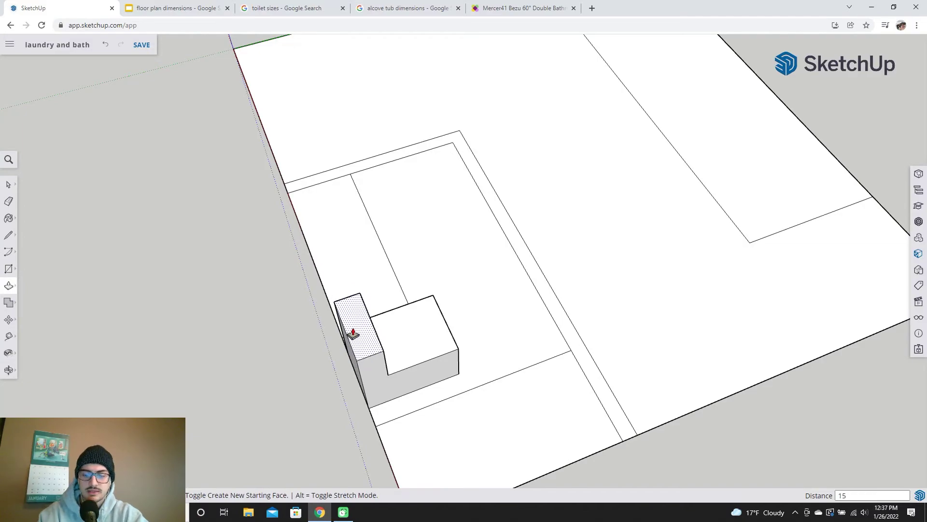
pyautogui.press('Return')
pyautogui.moveTo(507, 275); pyautogui.dragTo(424, 269, button='middle')
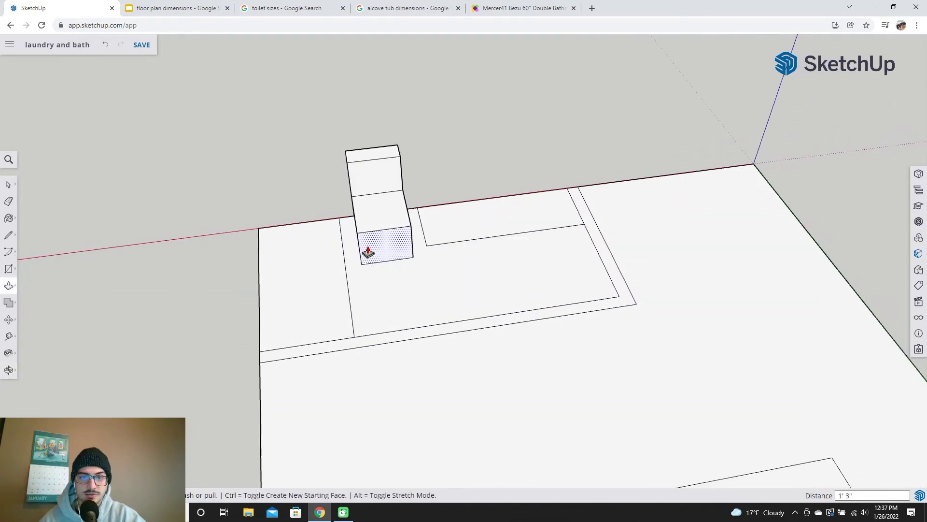
pyautogui.keyDown('shift'); pyautogui.moveTo(365, 253); pyautogui.dragTo(447, 286, button='middle'); pyautogui.keyUp('shift')
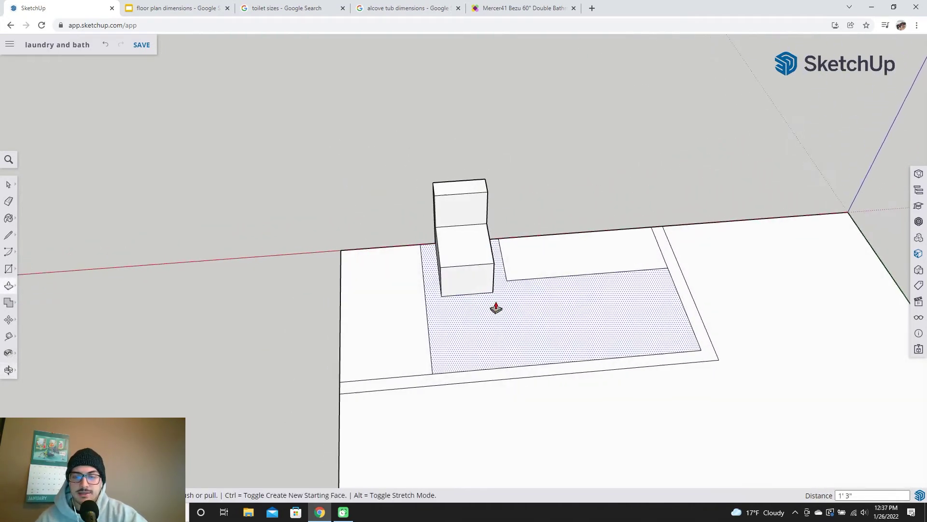
pyautogui.scroll(-3, 512, 241)
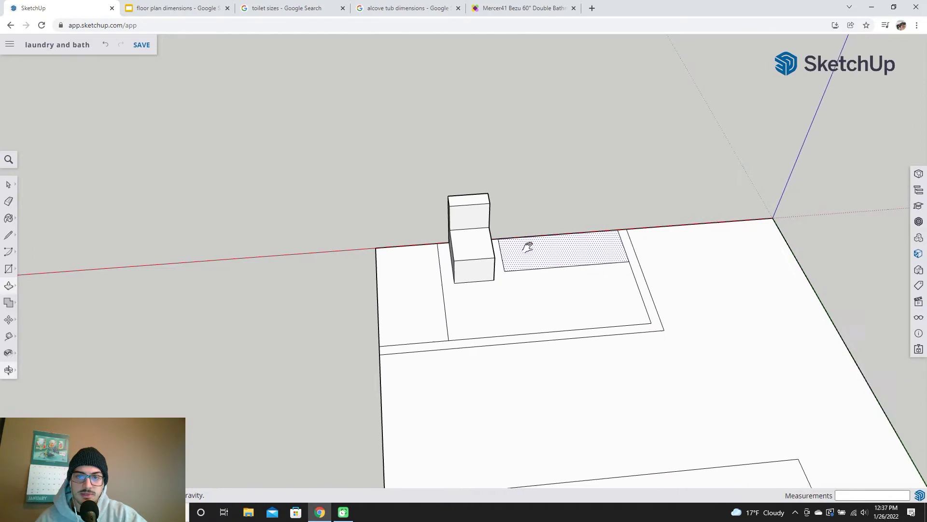
pyautogui.scroll(1, 512, 288)
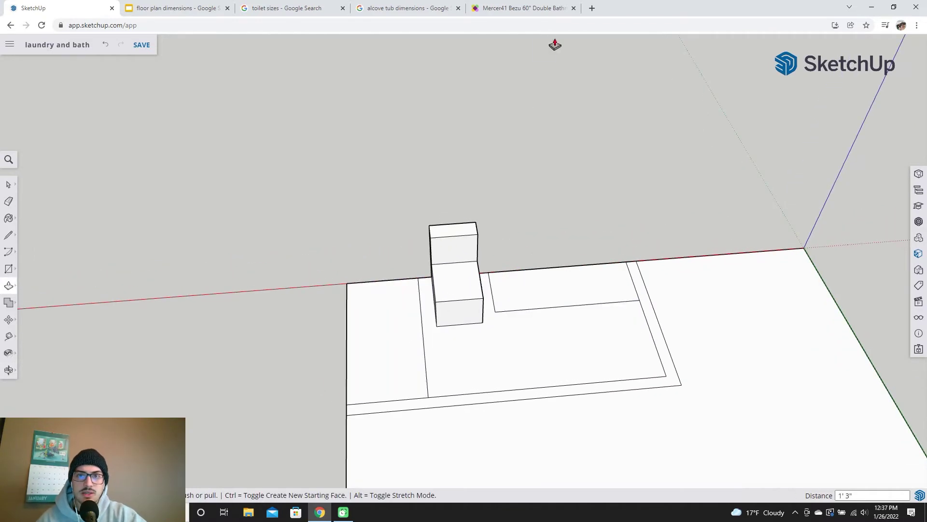
pyautogui.click(390, 8)
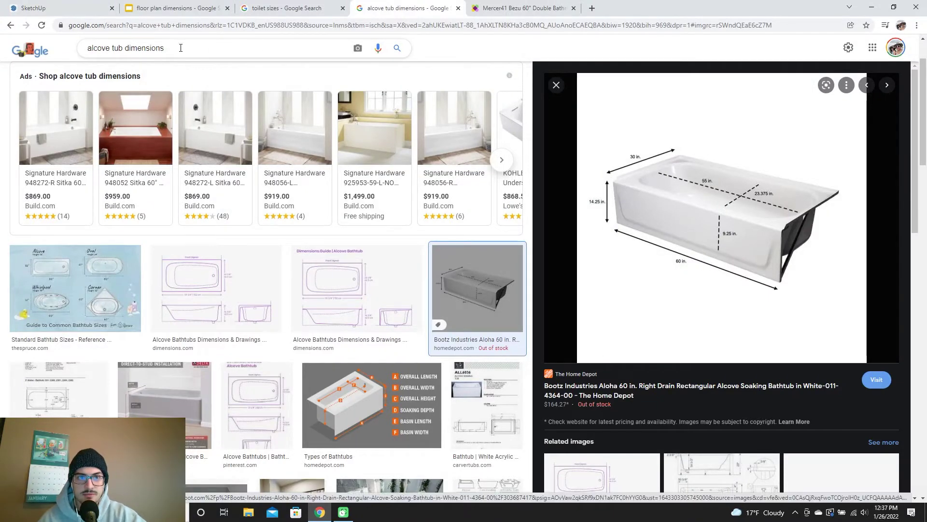
# - Raise the long left floor strip into a 14.25-inch-tall block
pyautogui.click(96, 4)
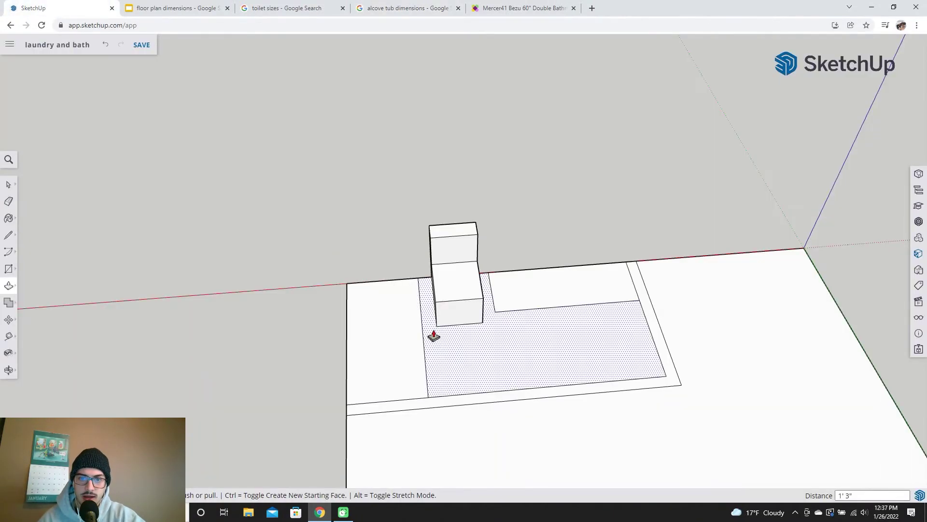
pyautogui.moveTo(376, 343); pyautogui.dragTo(379, 340)
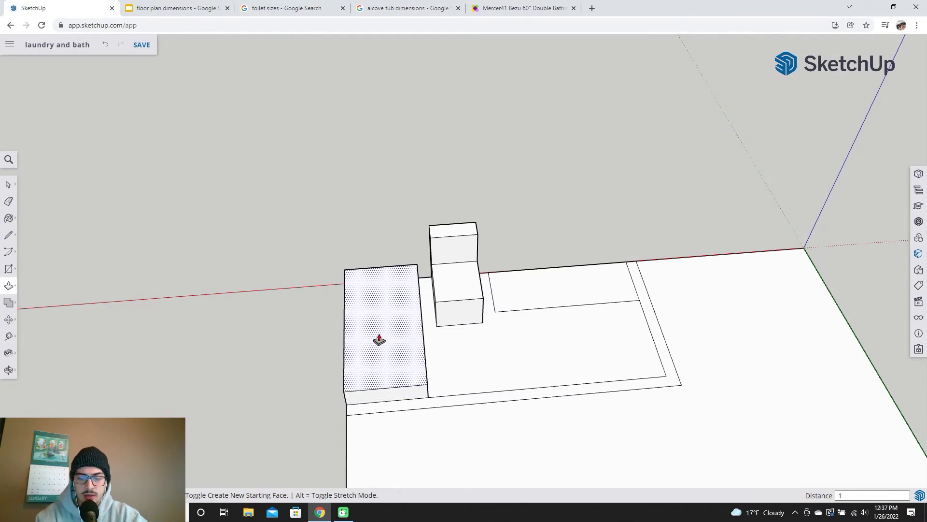
pyautogui.press('Return')
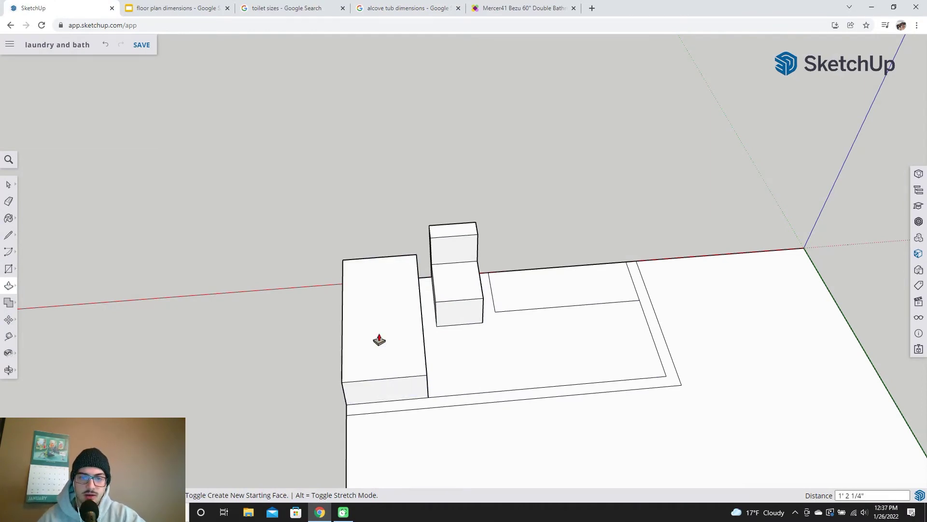
# - Confirm the Wayfair vanity height and pull the back vanity block up to 35.5 inches
pyautogui.click(527, 8)
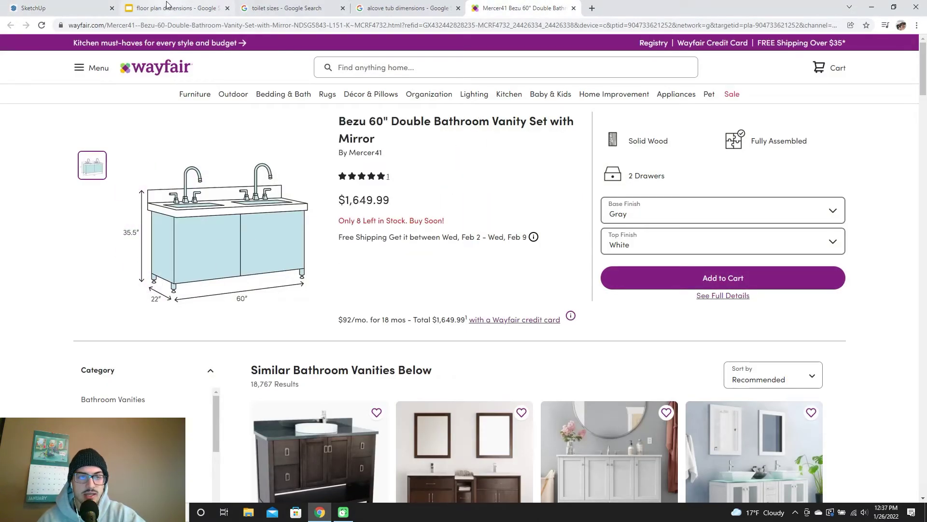
pyautogui.click(166, 6)
pyautogui.click(53, 8)
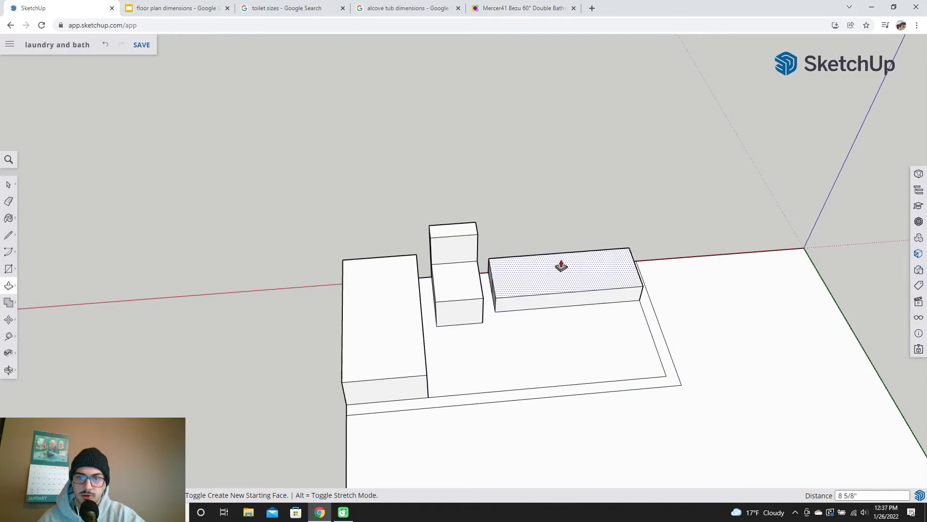
pyautogui.moveTo(561, 265); pyautogui.dragTo(559, 255)
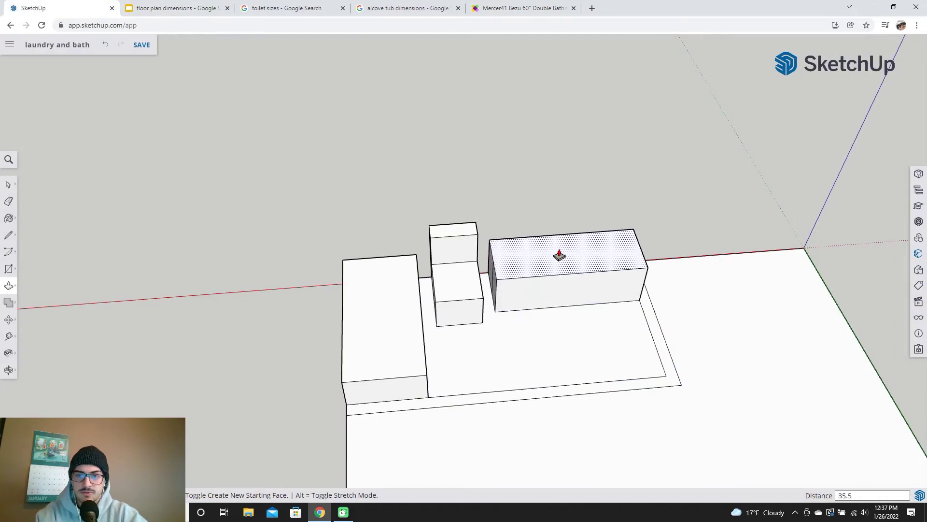
pyautogui.press('Return')
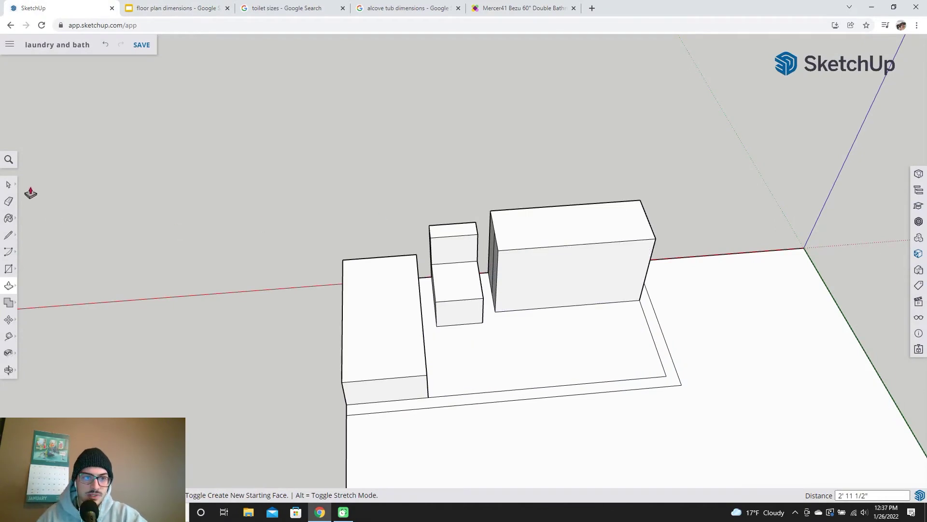
pyautogui.click(9, 184)
pyautogui.click(492, 266)
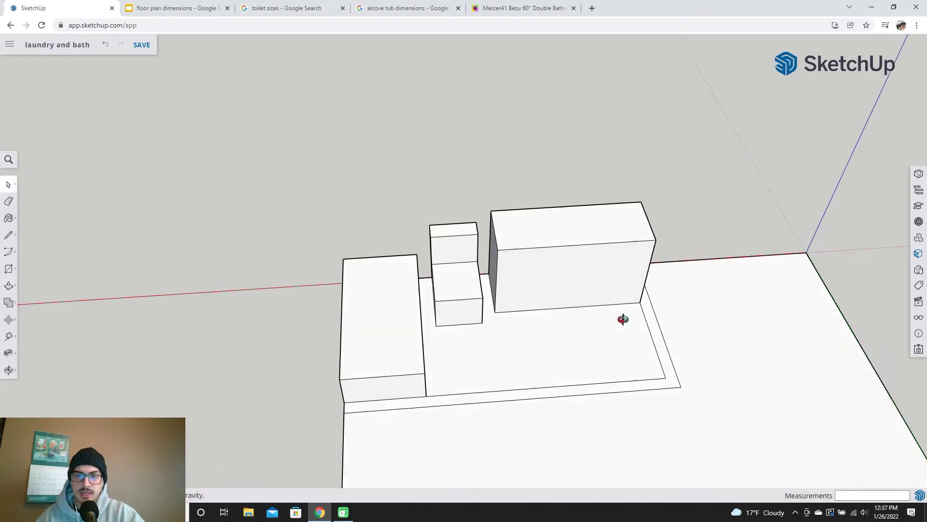
pyautogui.moveTo(621, 321); pyautogui.dragTo(568, 317, button='middle')
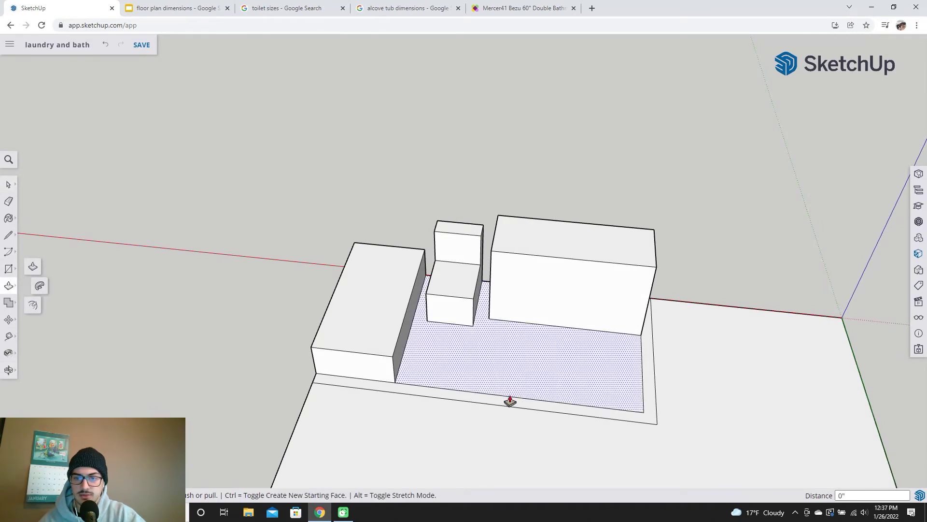
# - Push/Pull the thin L-shaped floor border up into tall walls along the back and left sides
pyautogui.click(598, 414)
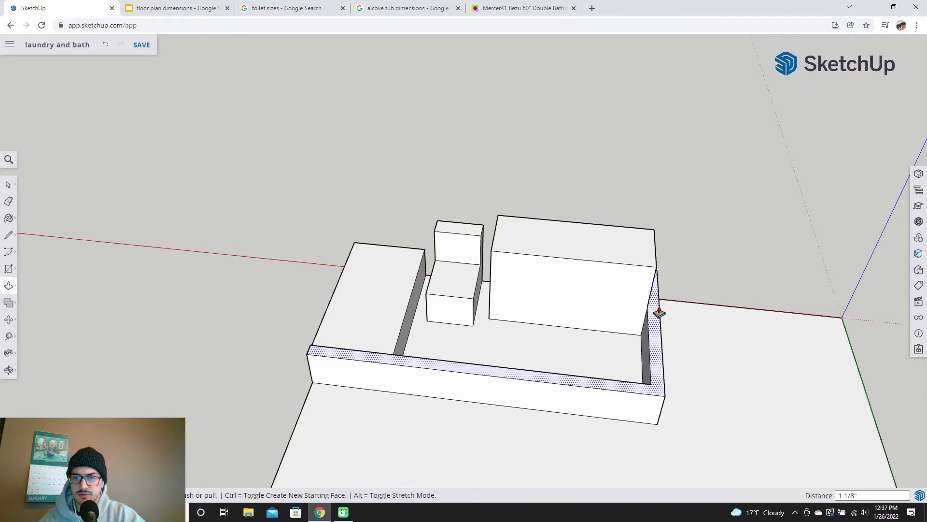
pyautogui.press('Escape')
pyautogui.moveTo(690, 334); pyautogui.dragTo(617, 385, button='middle')
pyautogui.click(617, 384)
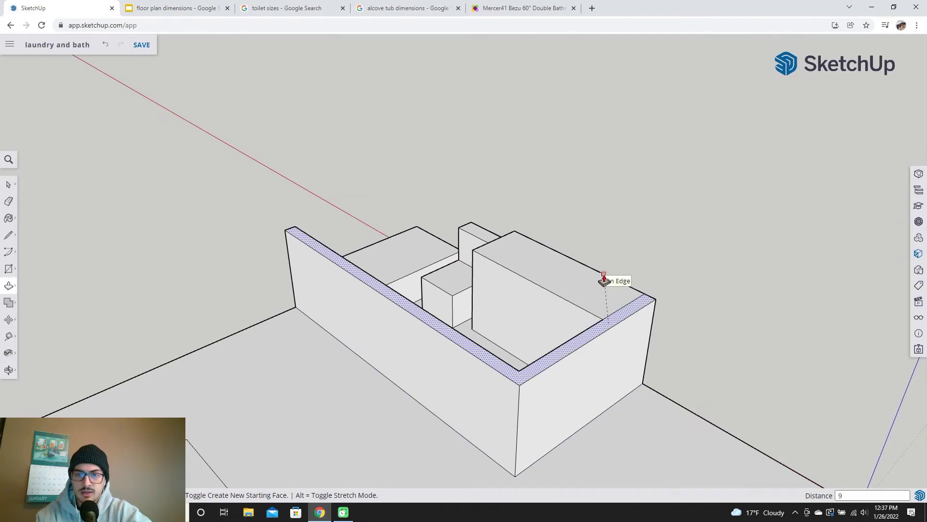
pyautogui.scroll(5, 604, 279)
pyautogui.scroll(-3, 405, 269)
pyautogui.moveTo(406, 269); pyautogui.dragTo(625, 296, button='middle')
# - Delete the front wall's right panel to open up the room
pyautogui.press('space')
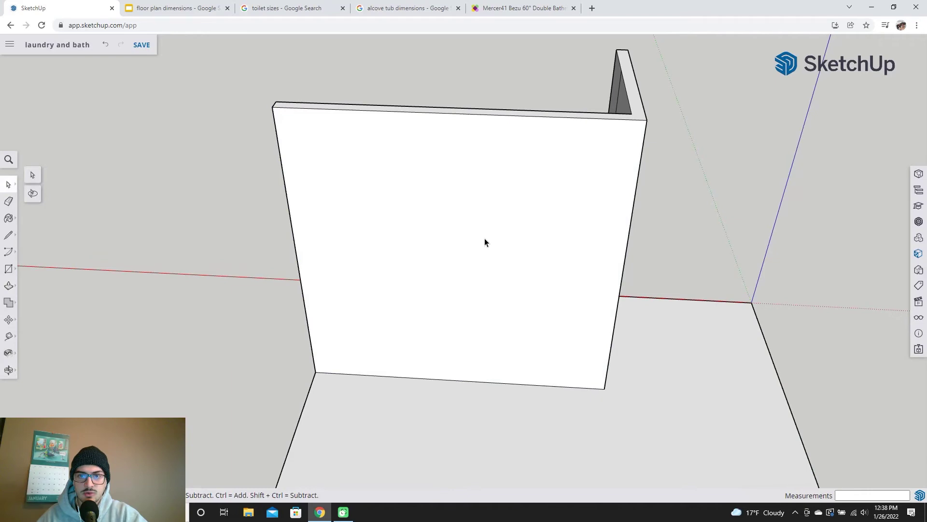
pyautogui.moveTo(509, 211)
pyautogui.mouseDown(button='middle')
pyautogui.moveTo(530, 398)
pyautogui.moveTo(549, 417)
pyautogui.moveTo(507, 261)
pyautogui.mouseUp(button='middle')
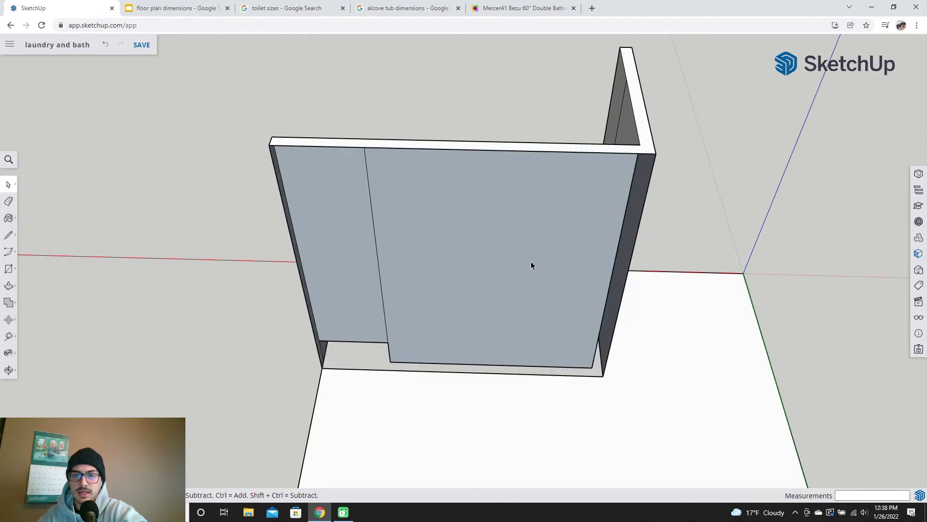
pyautogui.click(494, 273)
pyautogui.press('Delete')
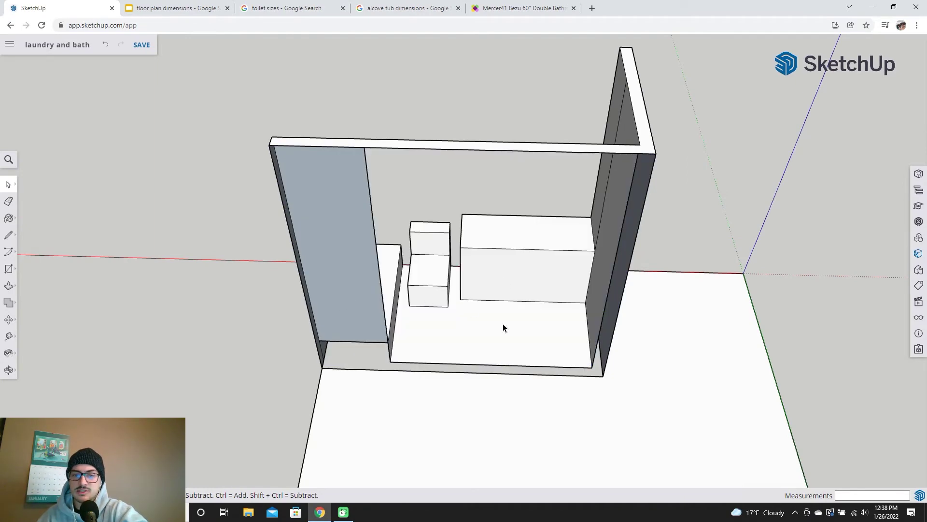
# - Delete the left wall face and orbit to a frontal view of the fixtures
pyautogui.moveTo(503, 326); pyautogui.dragTo(546, 228, button='middle')
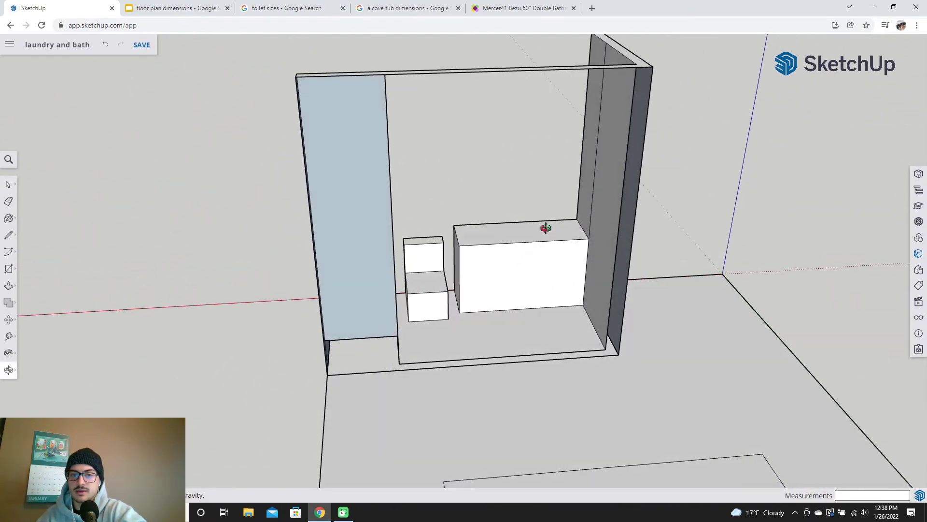
pyautogui.click(361, 276)
pyautogui.press('Delete')
pyautogui.moveTo(487, 309); pyautogui.dragTo(574, 375, button='middle')
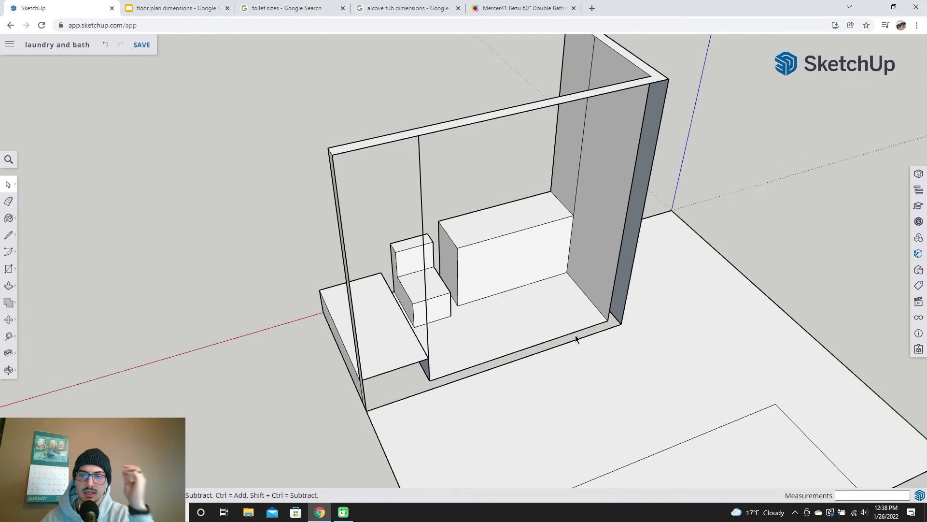
pyautogui.moveTo(575, 335); pyautogui.dragTo(520, 335, button='middle')
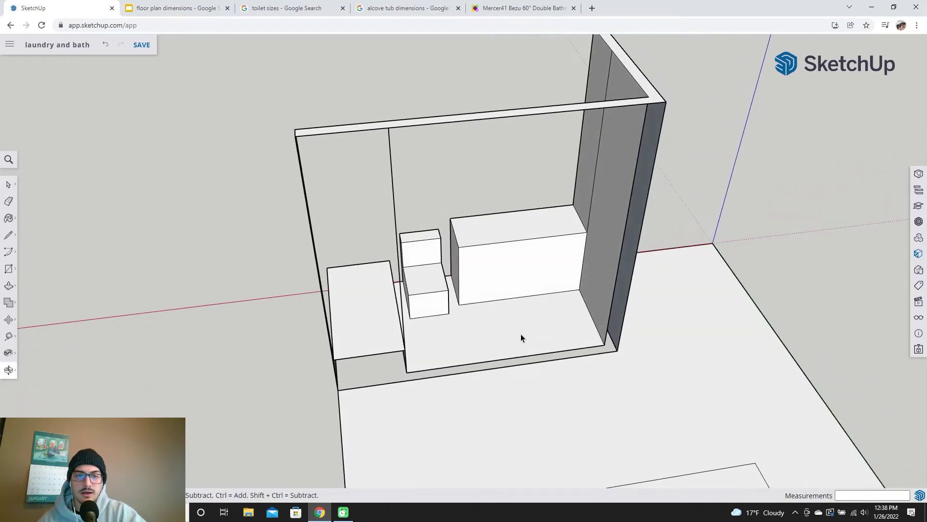
pyautogui.click(9, 236)
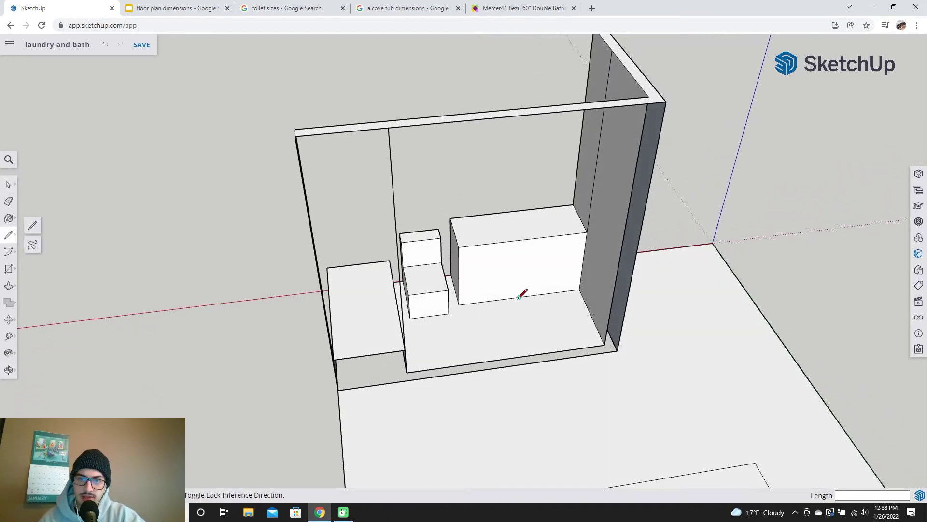
# - Draw a floor line from the large block's bottom edge to the floor's front edge
pyautogui.click(520, 297)
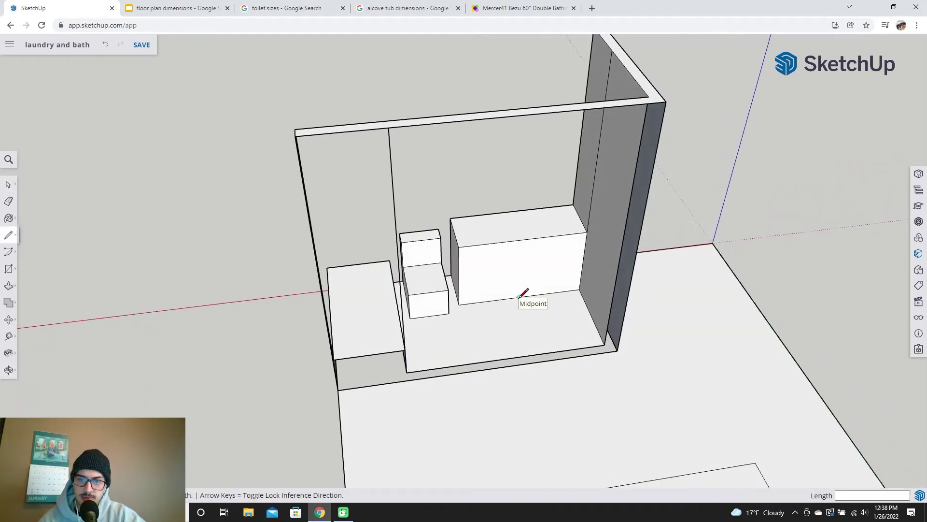
pyautogui.click(543, 357)
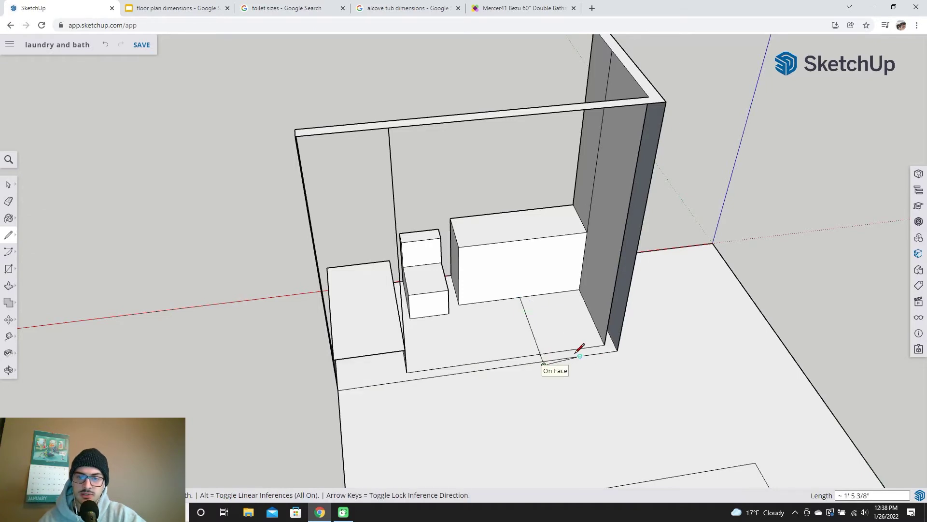
pyautogui.moveTo(599, 367); pyautogui.dragTo(493, 363, button='middle')
pyautogui.scroll(3, 531, 392)
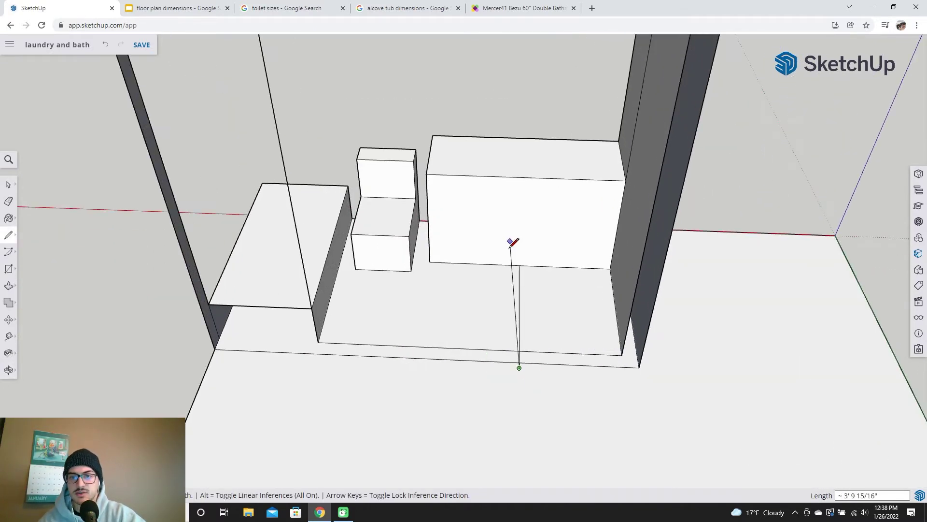
pyautogui.press('Escape')
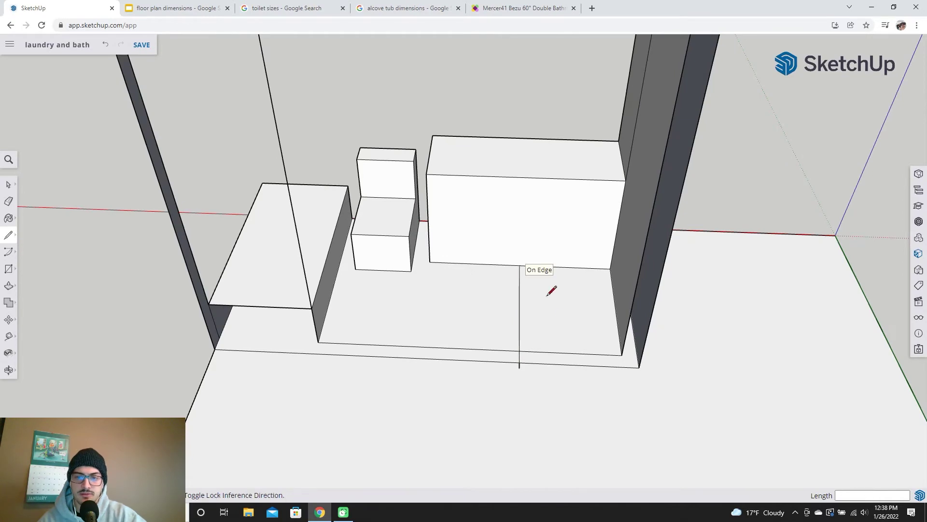
pyautogui.scroll(3, 521, 355)
# - Mark short cross lines on the front strip 16 inches to each side of the floor line
pyautogui.click(518, 356)
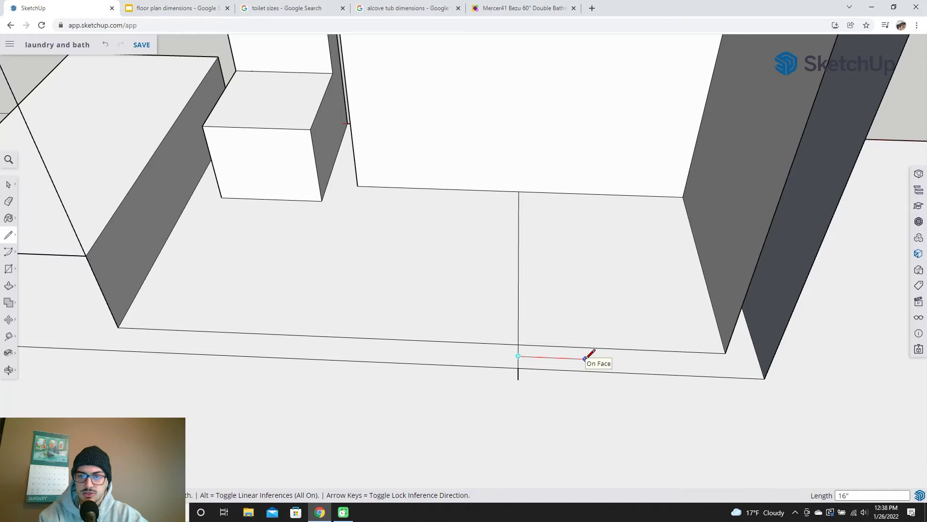
pyautogui.click(628, 361)
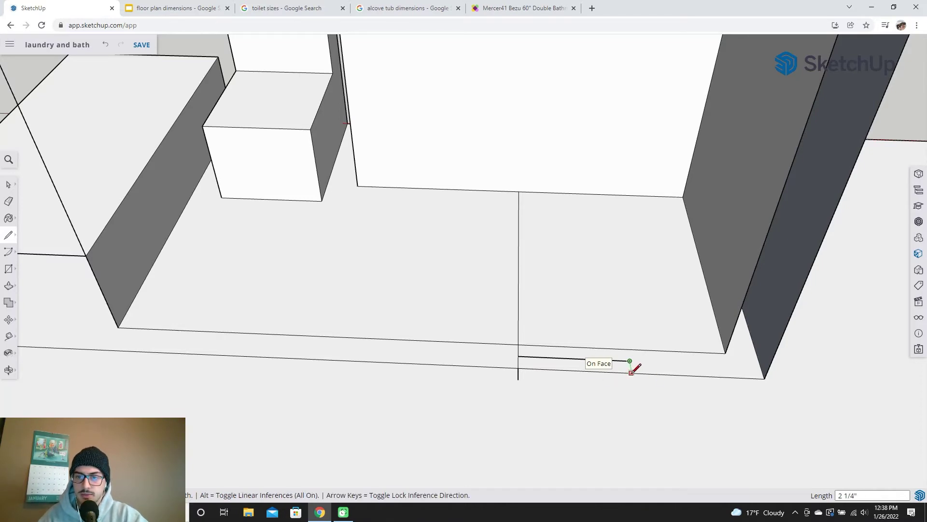
pyautogui.click(631, 372)
pyautogui.click(628, 349)
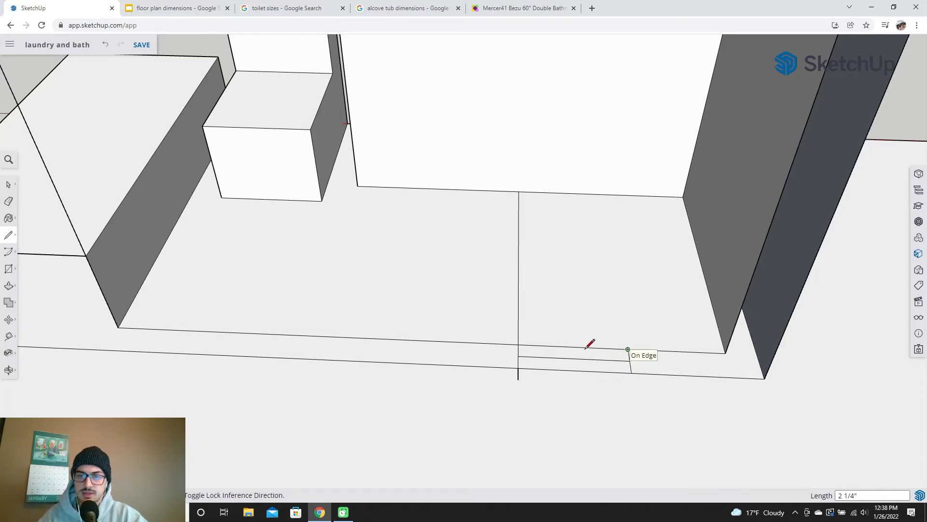
pyautogui.click(518, 356)
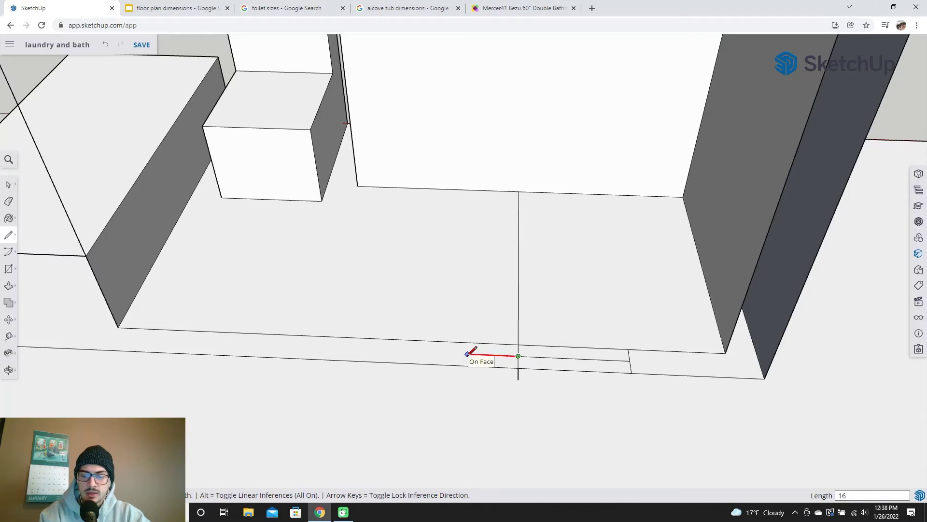
pyautogui.press('Return')
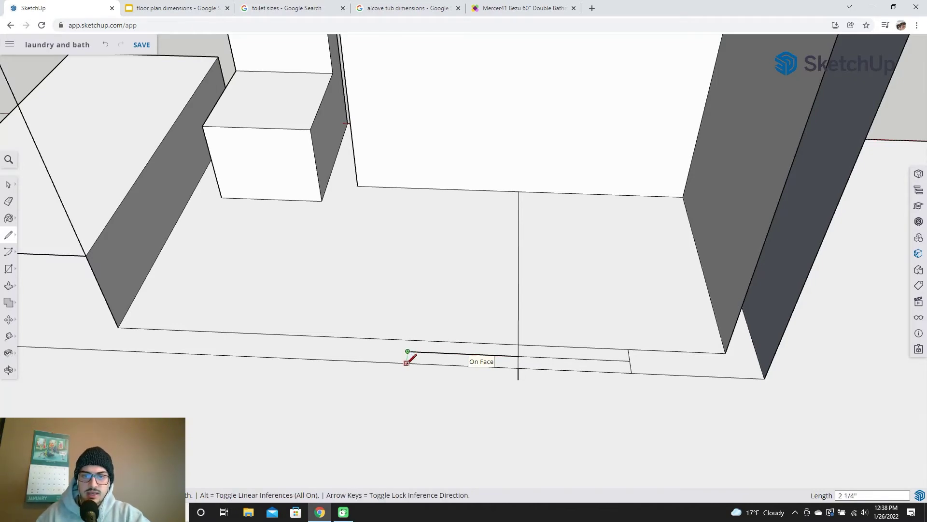
pyautogui.click(406, 363)
pyautogui.click(408, 351)
pyautogui.click(410, 339)
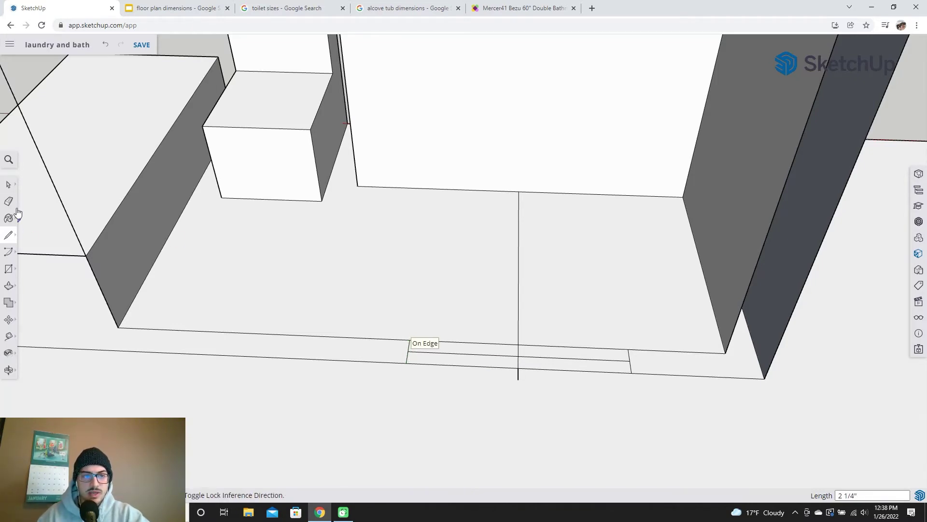
# - Erase the two temporary inner edges along the front strip
pyautogui.click(8, 184)
pyautogui.click(477, 355)
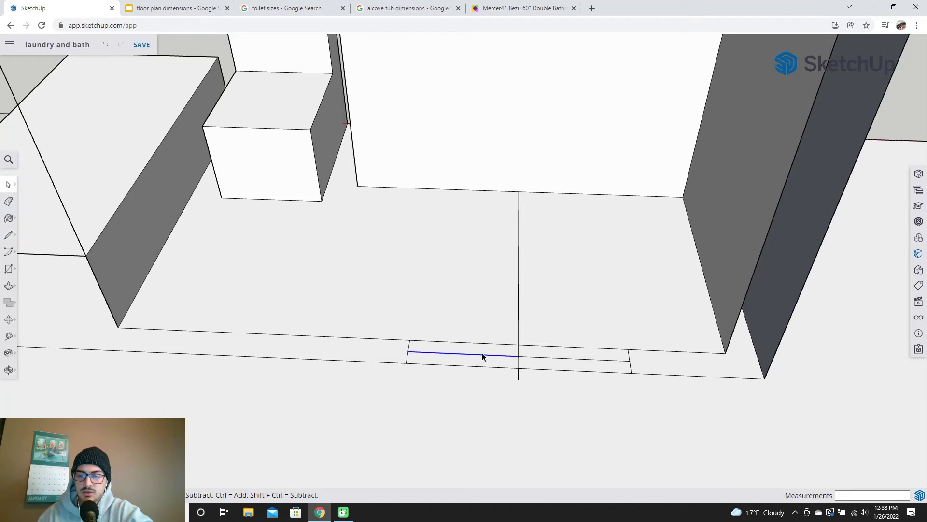
pyautogui.press('Delete')
pyautogui.click(529, 358)
pyautogui.press('Delete')
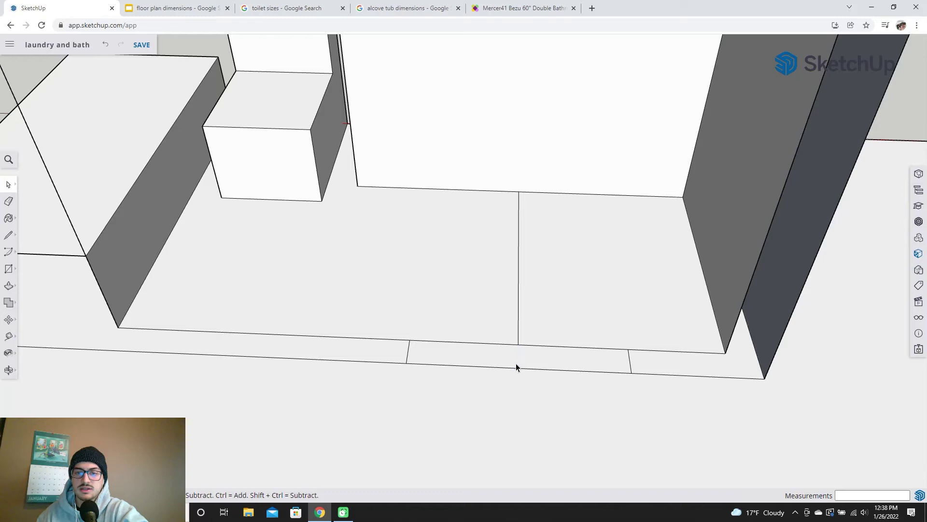
pyautogui.moveTo(516, 363); pyautogui.dragTo(524, 332, button='middle')
# - Delete the stray vertical edge so the floor faces merge
pyautogui.click(520, 316)
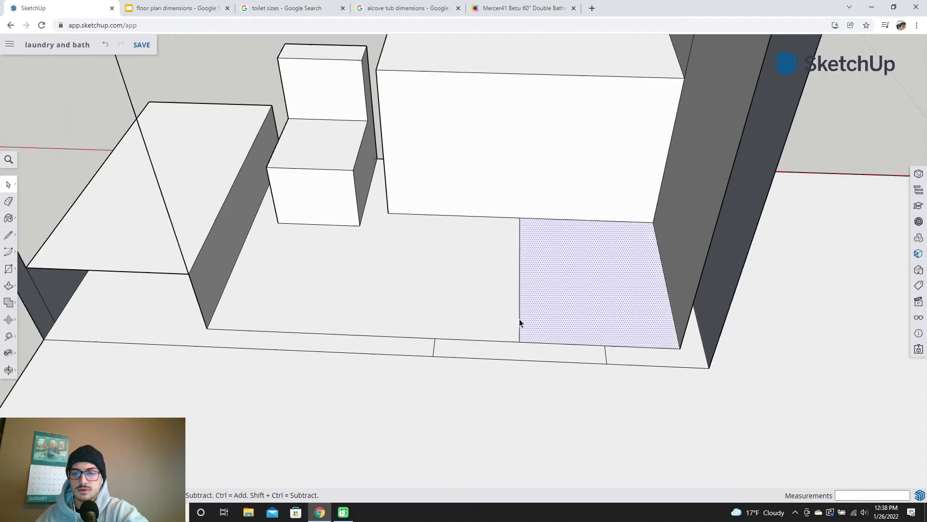
pyautogui.click(520, 319)
pyautogui.press('Delete')
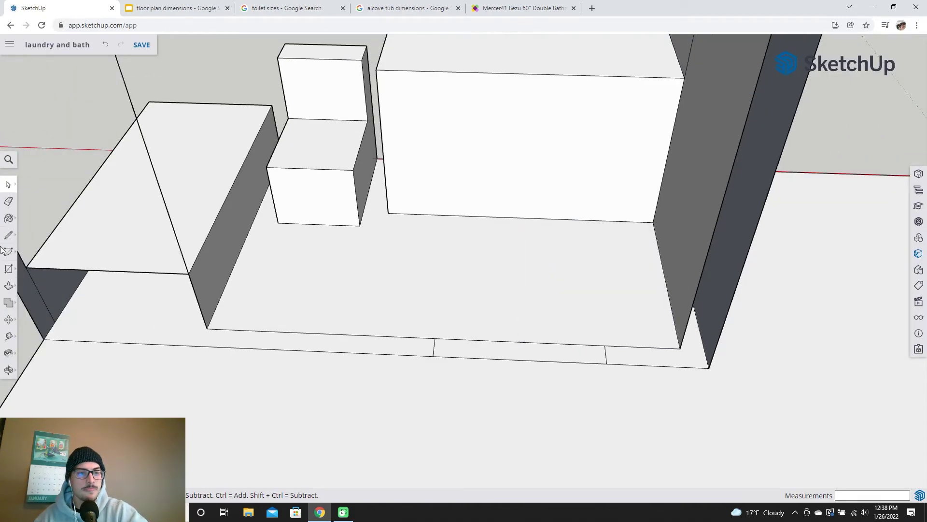
# - Draw two lines from the tub corner and the wall corner to close the faces
pyautogui.click(8, 235)
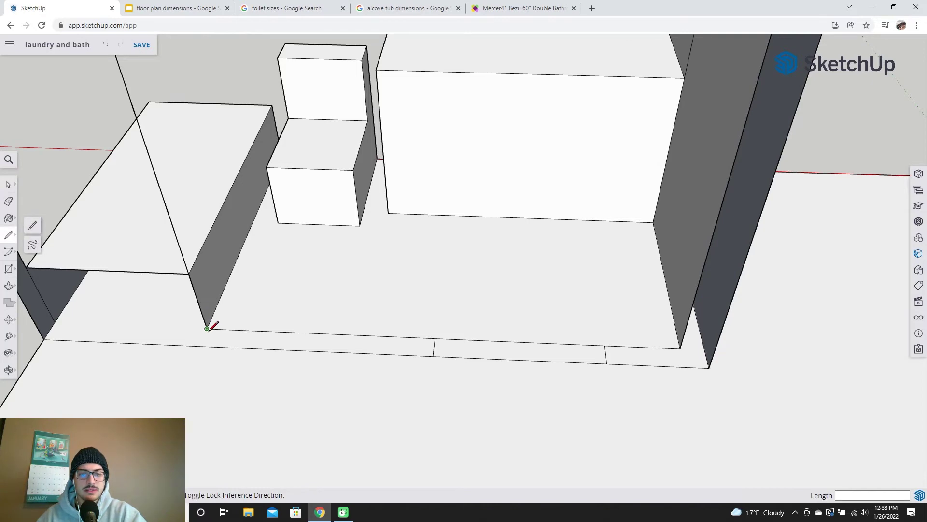
pyautogui.click(207, 329)
pyautogui.click(682, 344)
pyautogui.scroll(5, 683, 343)
pyautogui.scroll(2, 487, 267)
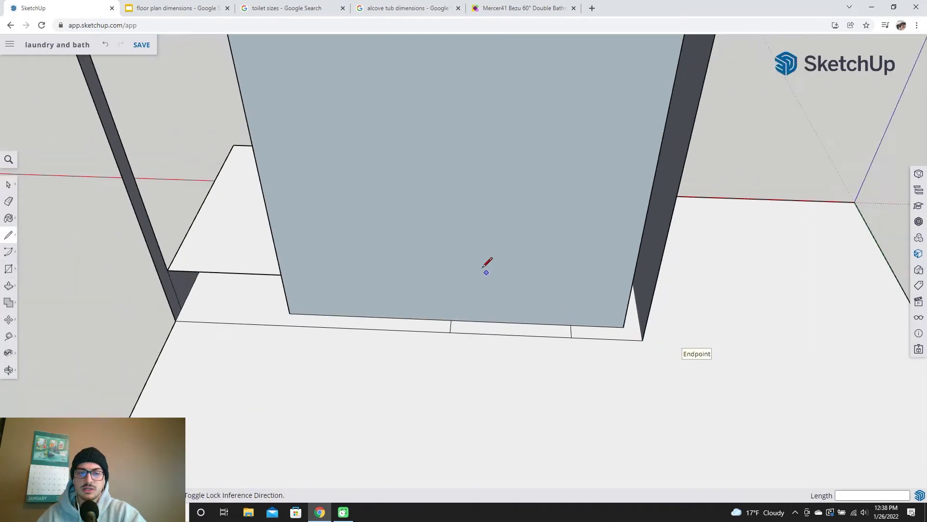
pyautogui.scroll(-1, 418, 295)
pyautogui.click(227, 316)
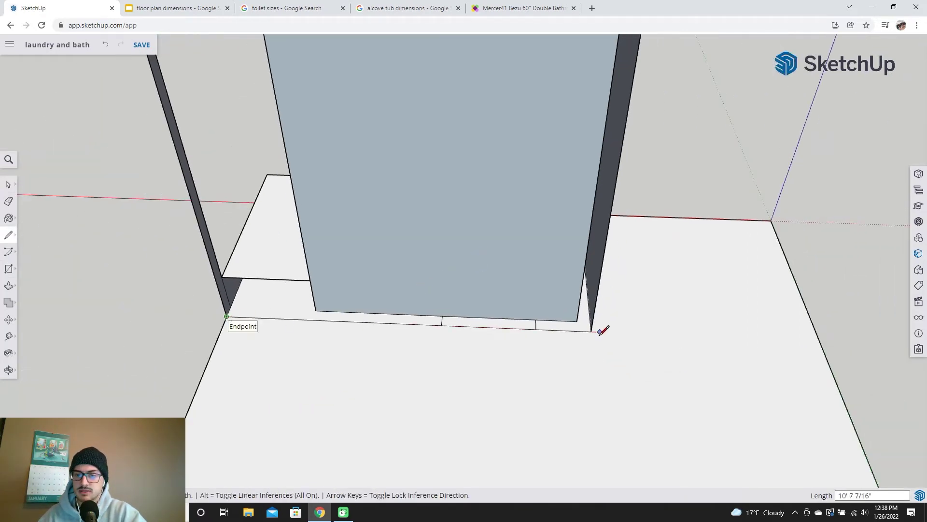
pyautogui.click(592, 332)
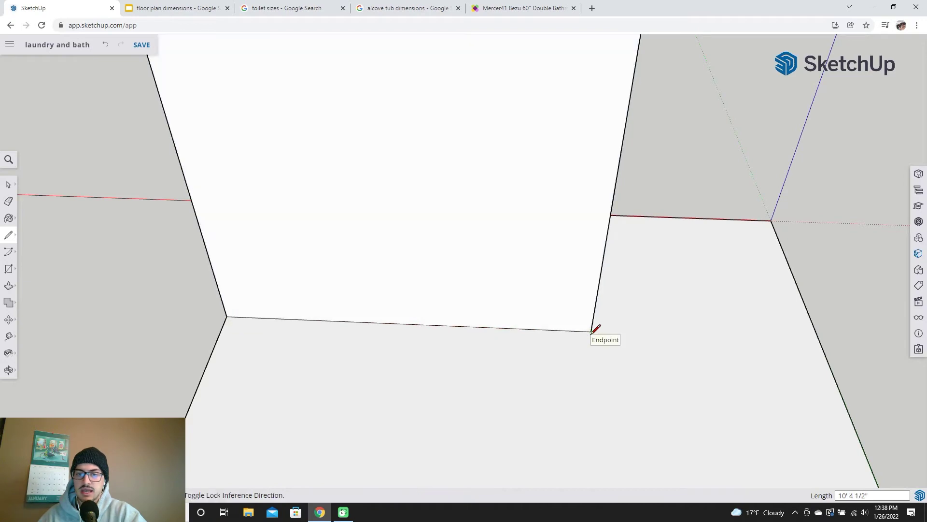
# - Delete the large face covering the block
pyautogui.click(8, 184)
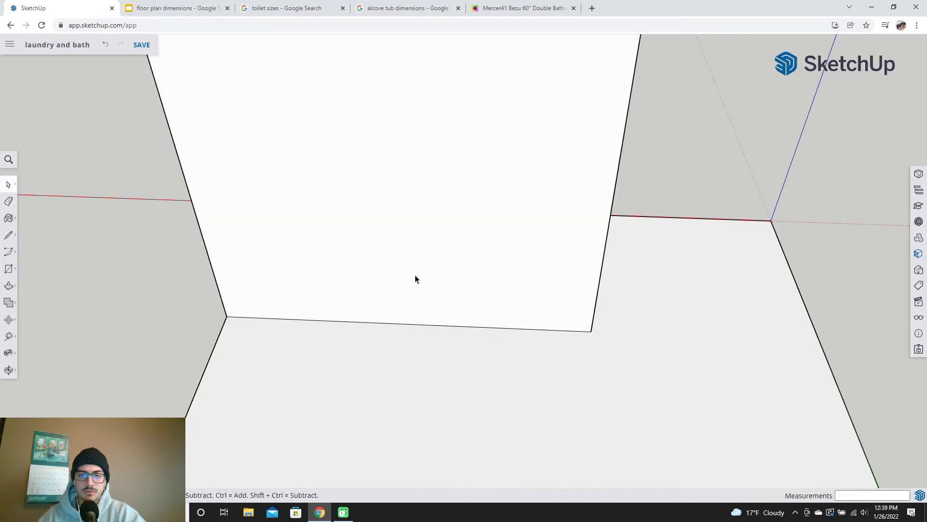
pyautogui.moveTo(415, 277); pyautogui.dragTo(507, 338, button='middle')
pyautogui.click(502, 336)
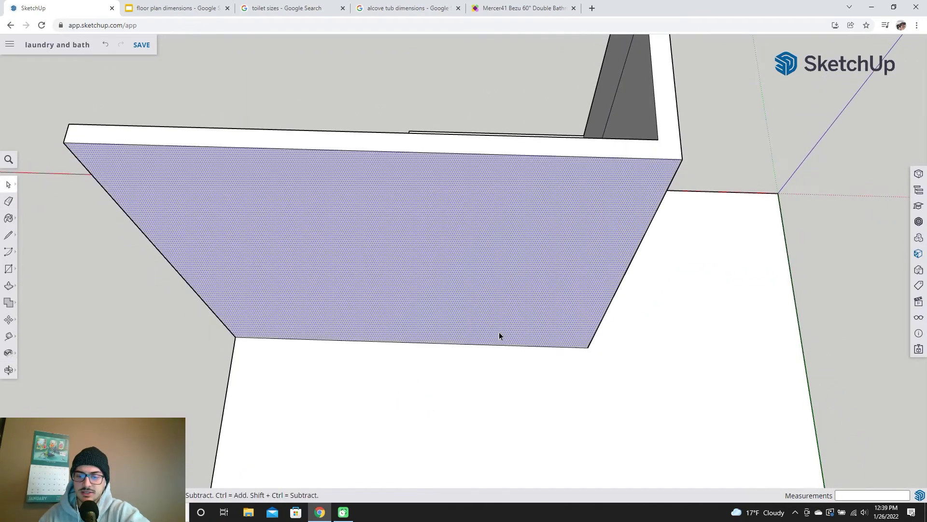
pyautogui.press('Delete')
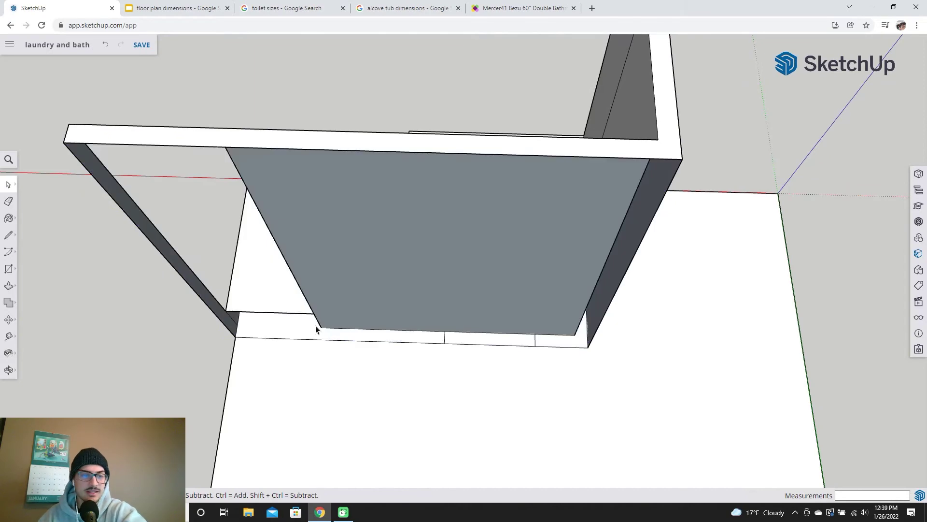
# - Raise the thin strip by the wall into a 6' 8" tall door block
pyautogui.click(13, 287)
pyautogui.moveTo(491, 340); pyautogui.dragTo(494, 246)
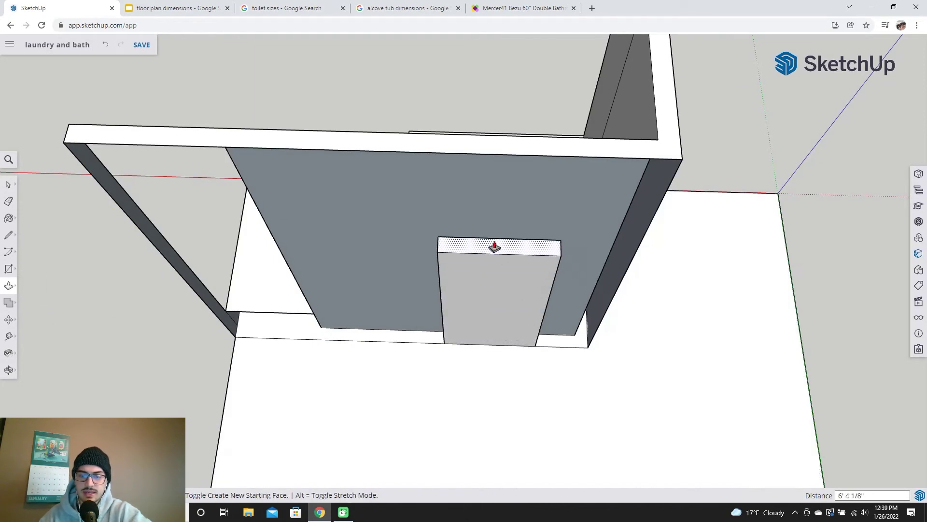
pyautogui.press('Return')
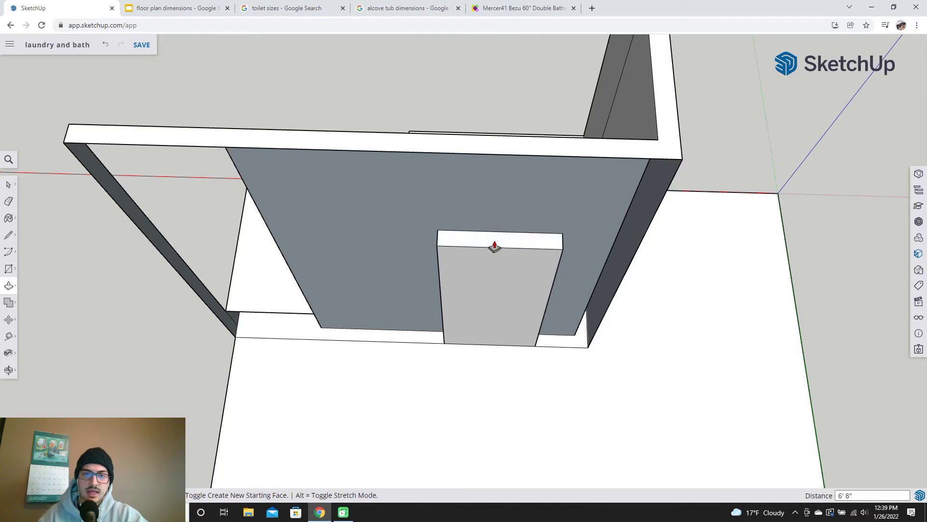
# - Close the wall face with a bottom line and push the door rectangle into the wall
pyautogui.click(8, 235)
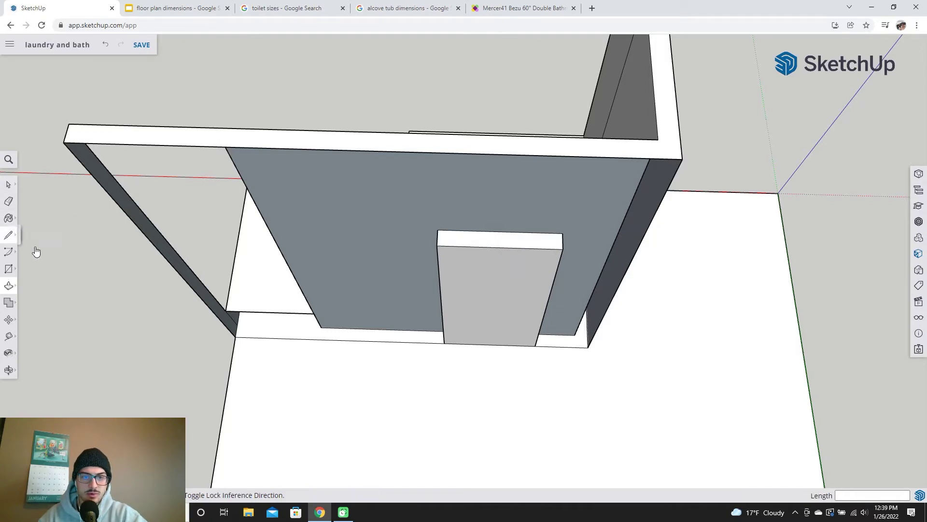
pyautogui.click(235, 334)
pyautogui.click(588, 347)
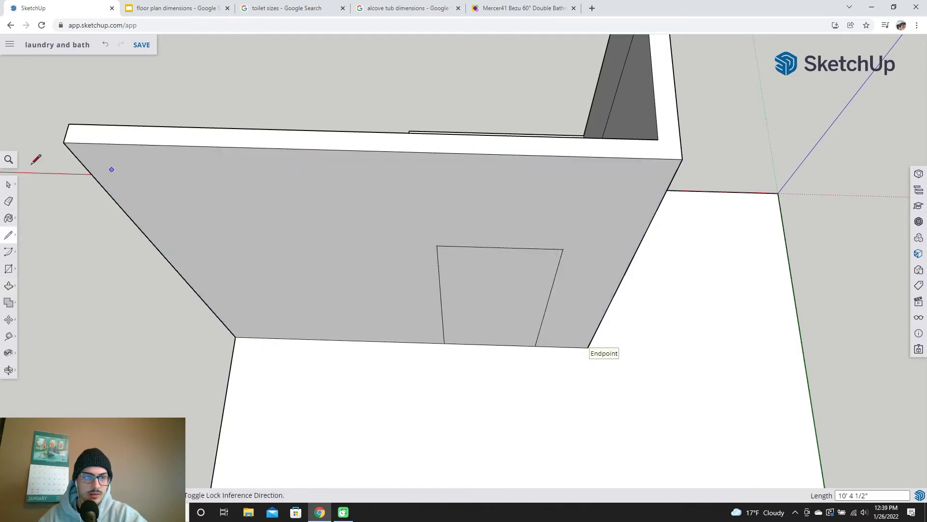
pyautogui.click(11, 186)
pyautogui.moveTo(549, 384); pyautogui.dragTo(506, 213, button='middle')
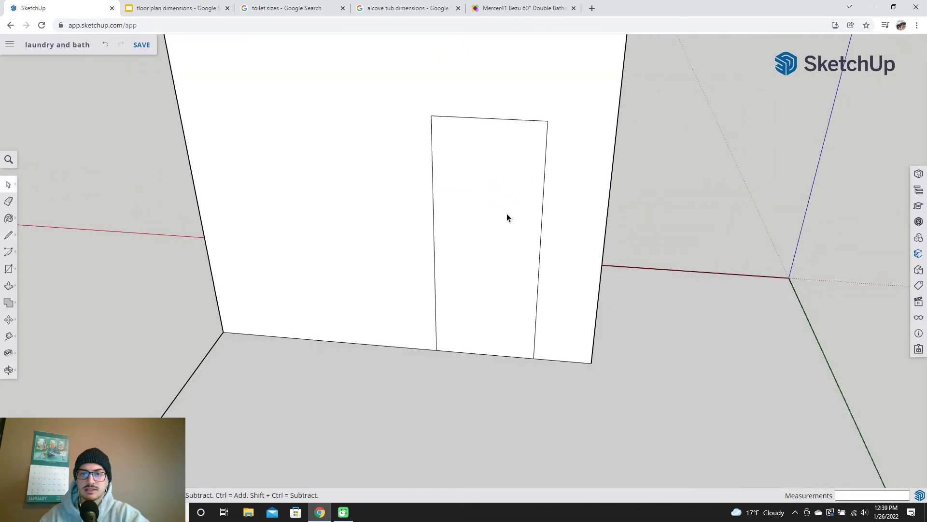
pyautogui.click(504, 214)
pyautogui.press('p')
pyautogui.moveTo(507, 217); pyautogui.dragTo(491, 245)
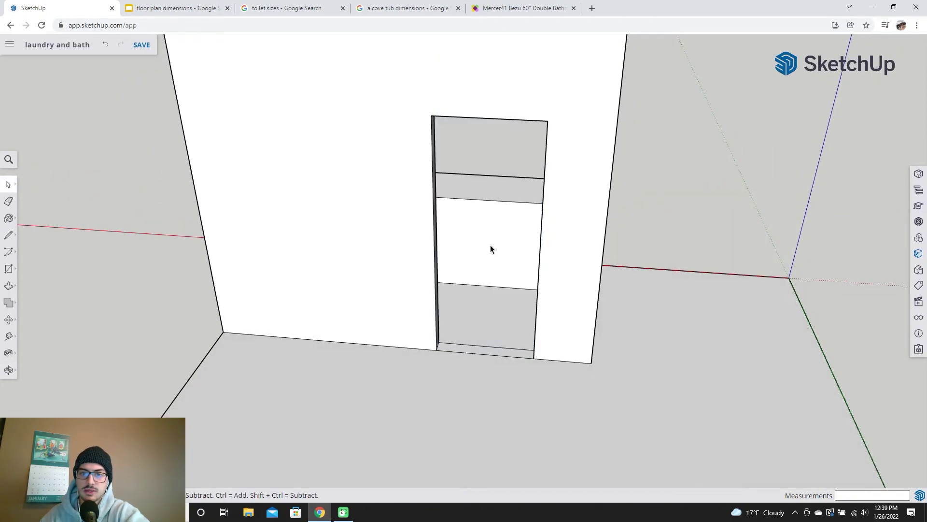
pyautogui.moveTo(491, 244); pyautogui.dragTo(574, 272, button='middle')
# - Close the floor edge with a line from the wall-base endpoint to the wall corner
pyautogui.scroll(3, 530, 254)
pyautogui.scroll(-5, 557, 213)
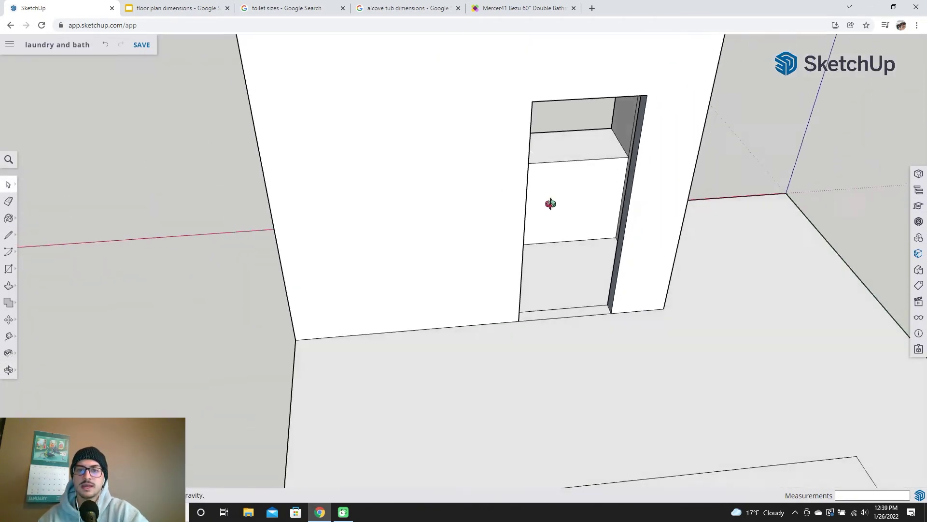
pyautogui.moveTo(551, 203); pyautogui.dragTo(515, 269, button='middle')
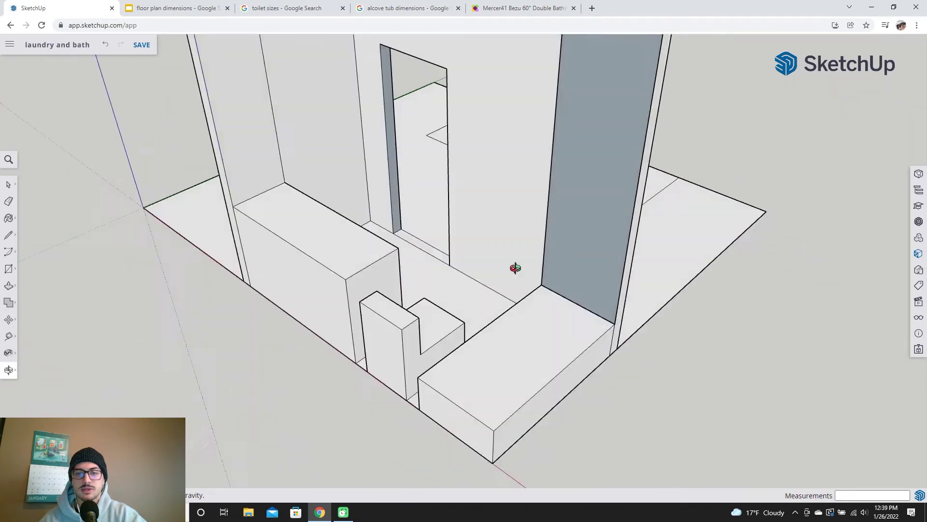
pyautogui.scroll(3, 515, 269)
pyautogui.click(8, 235)
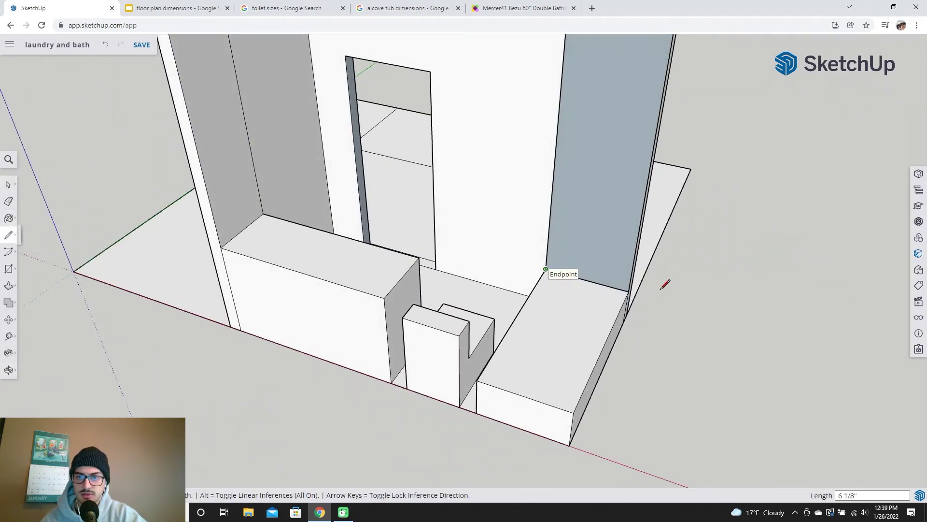
pyautogui.click(546, 269)
pyautogui.click(628, 291)
pyautogui.press('space')
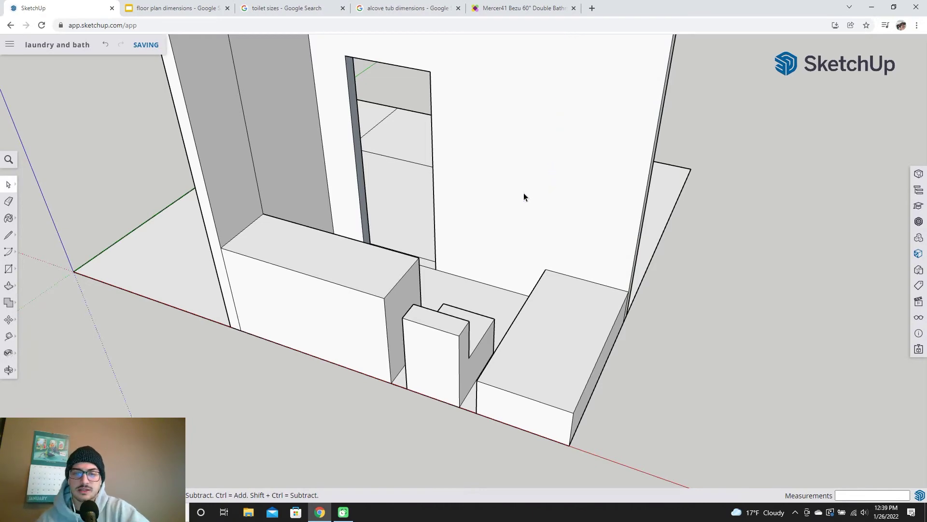
# - Draw a 90° door-swing arc centred at the doorway
pyautogui.moveTo(524, 195); pyautogui.dragTo(502, 332, button='middle')
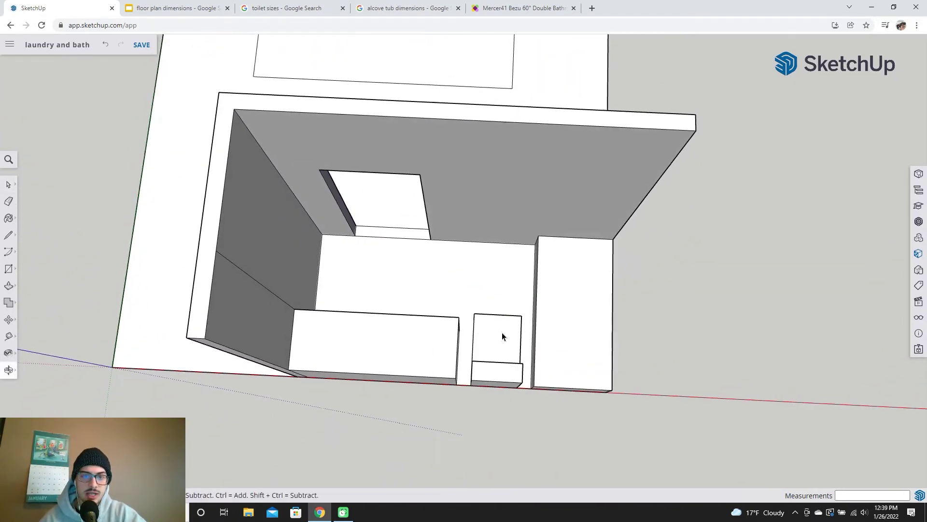
pyautogui.scroll(2, 411, 251)
pyautogui.moveTo(412, 252); pyautogui.dragTo(428, 295, button='middle')
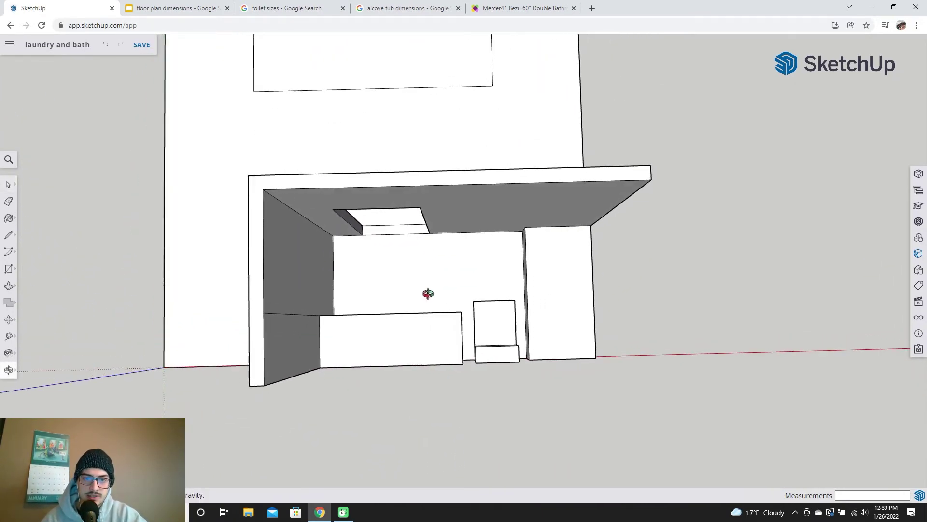
pyautogui.click(15, 256)
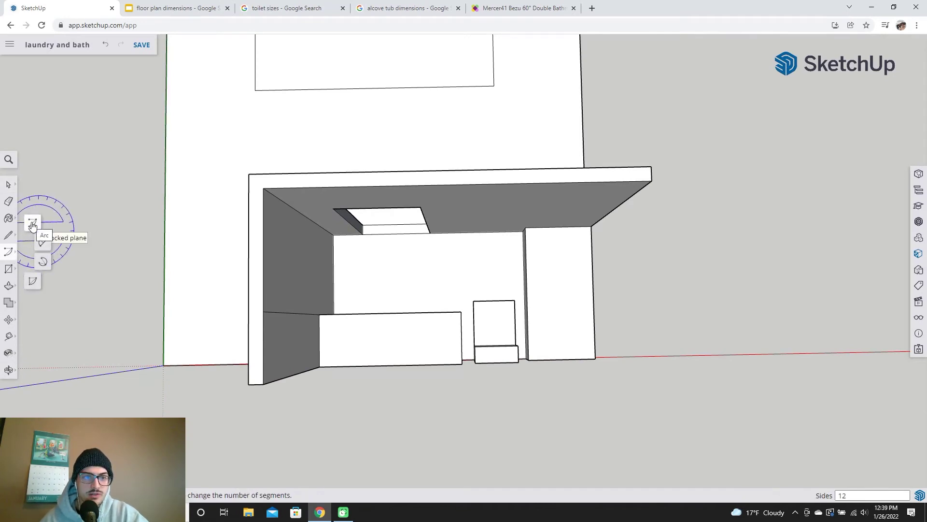
pyautogui.click(363, 234)
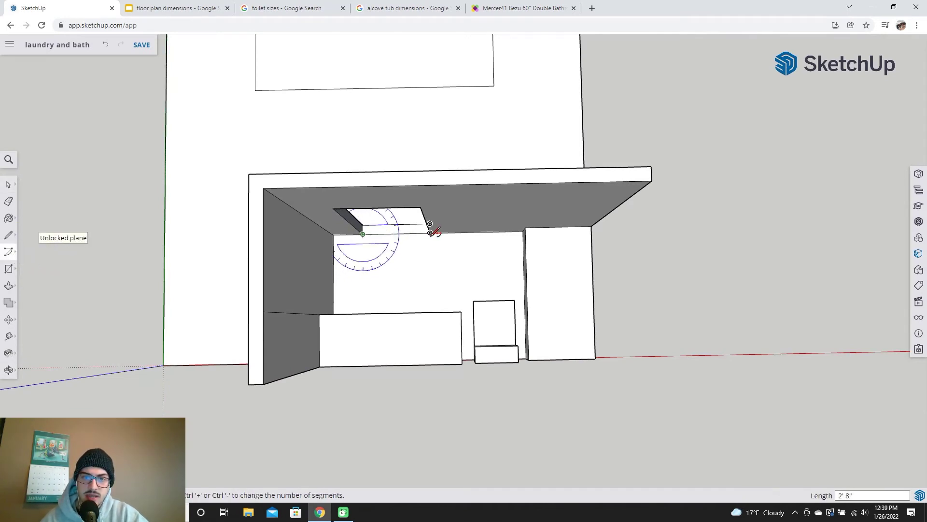
pyautogui.click(430, 233)
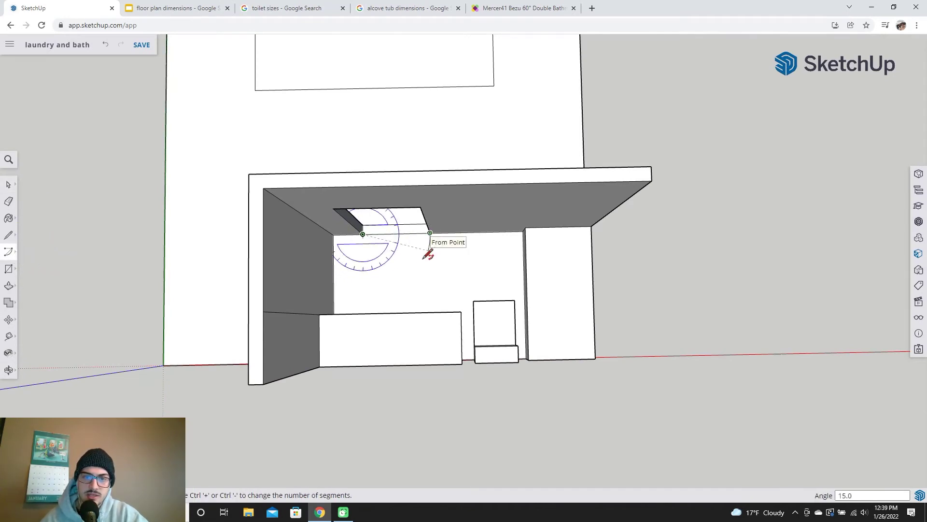
pyautogui.click(363, 301)
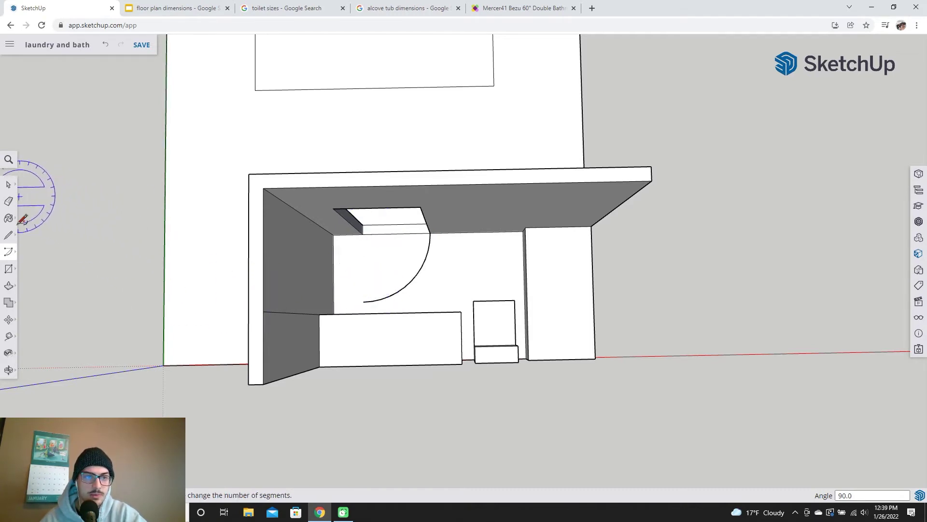
# - Close the door swing with a straight line between the arc's endpoints
pyautogui.press('l')
pyautogui.click(363, 234)
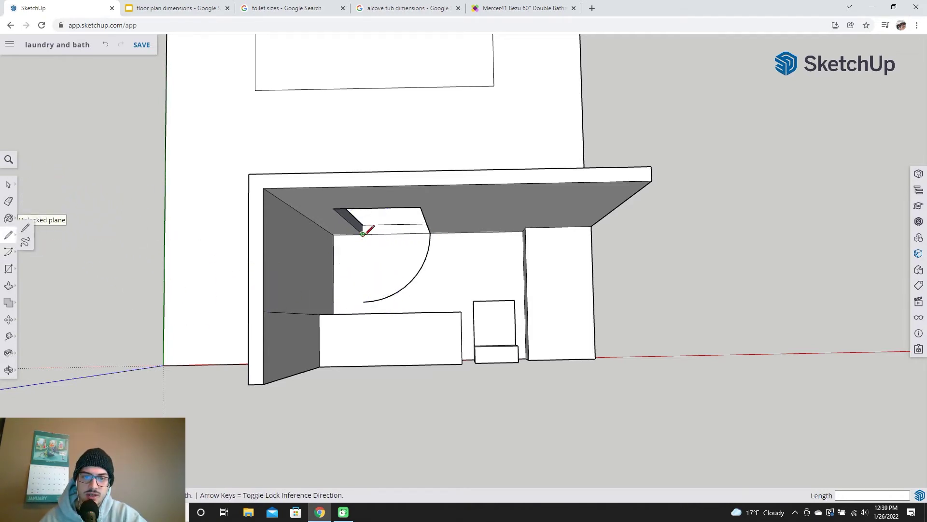
pyautogui.click(363, 300)
pyautogui.moveTo(490, 283); pyautogui.dragTo(441, 256, button='middle')
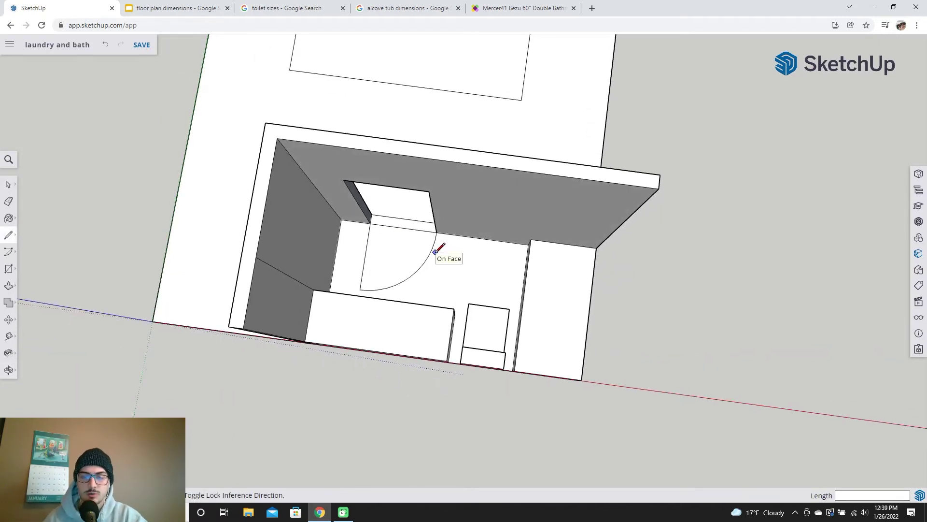
pyautogui.moveTo(478, 281); pyautogui.dragTo(580, 312, button='middle')
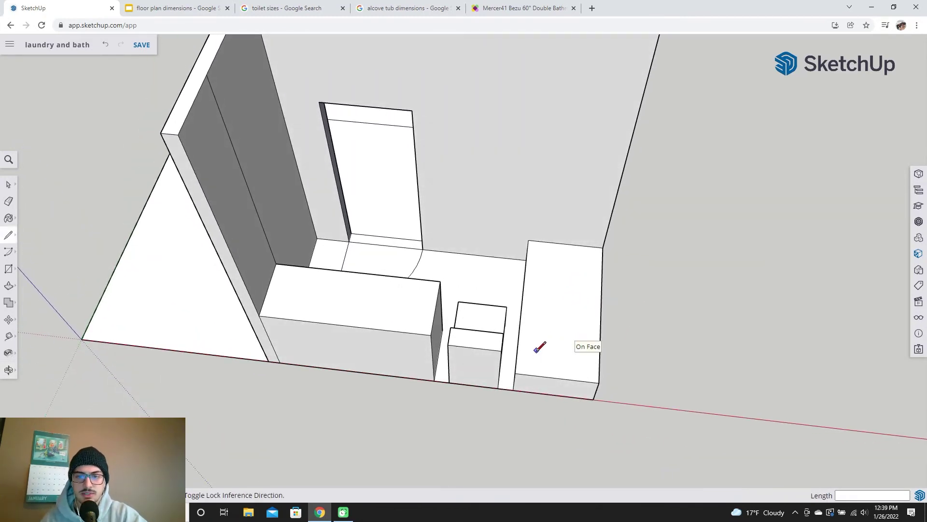
# - Review the alcove tub dimensions and floor plan reference pages
pyautogui.scroll(3, 582, 311)
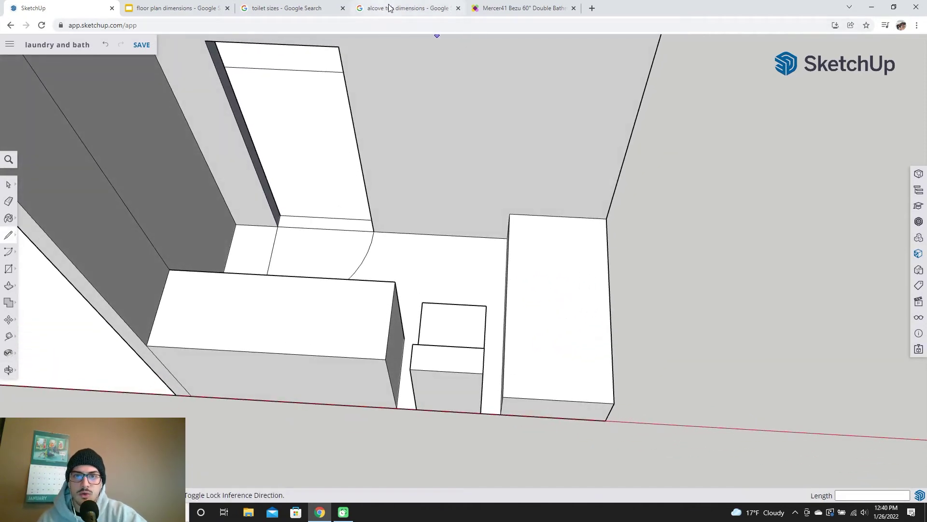
pyautogui.click(428, 8)
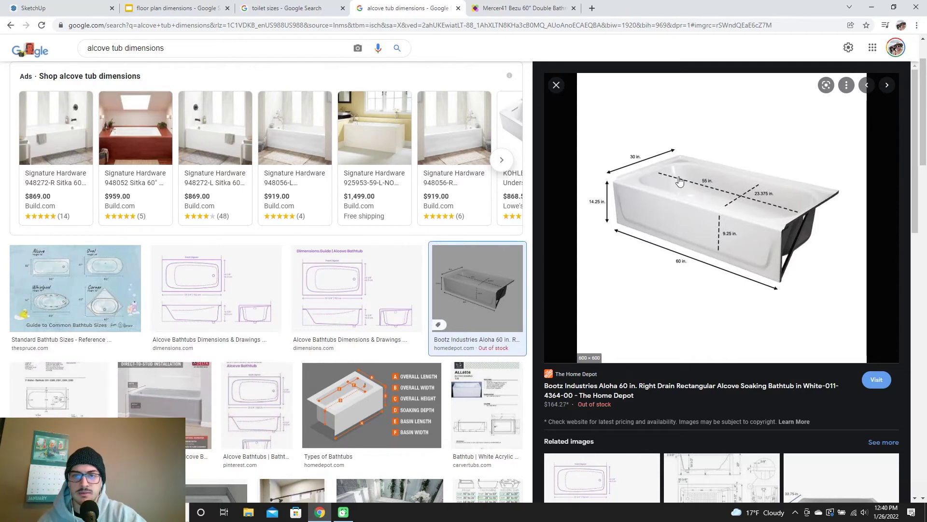
pyautogui.click(158, 14)
pyautogui.click(58, 8)
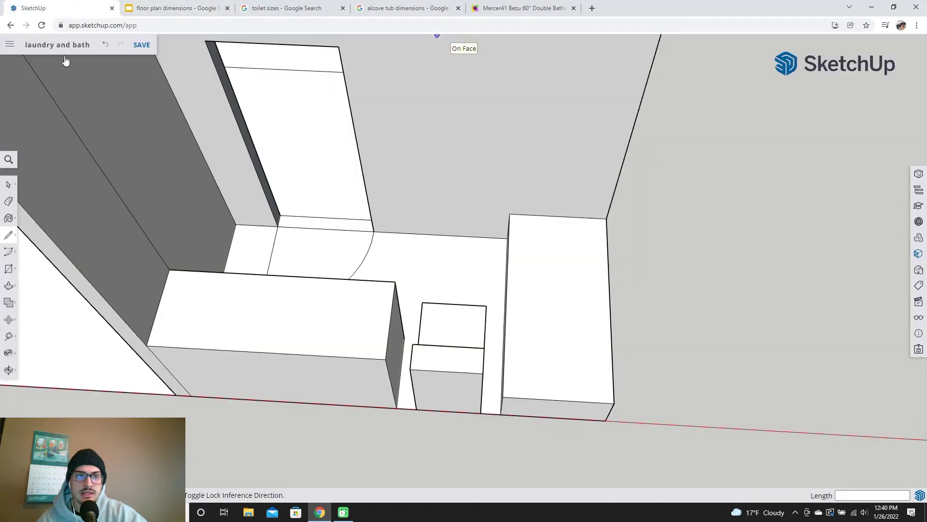
# - Draw crossing midpoint-to-midpoint lines that split the tub top into four
pyautogui.click(9, 268)
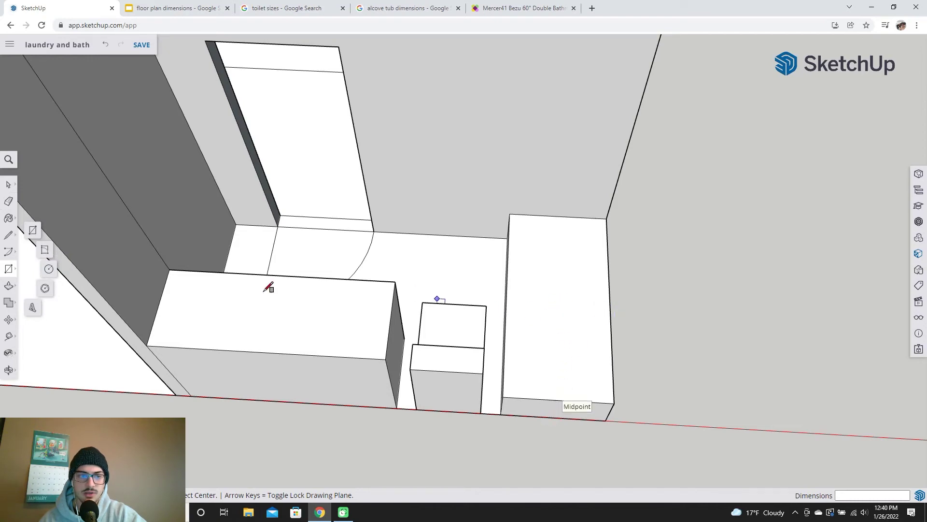
pyautogui.click(9, 236)
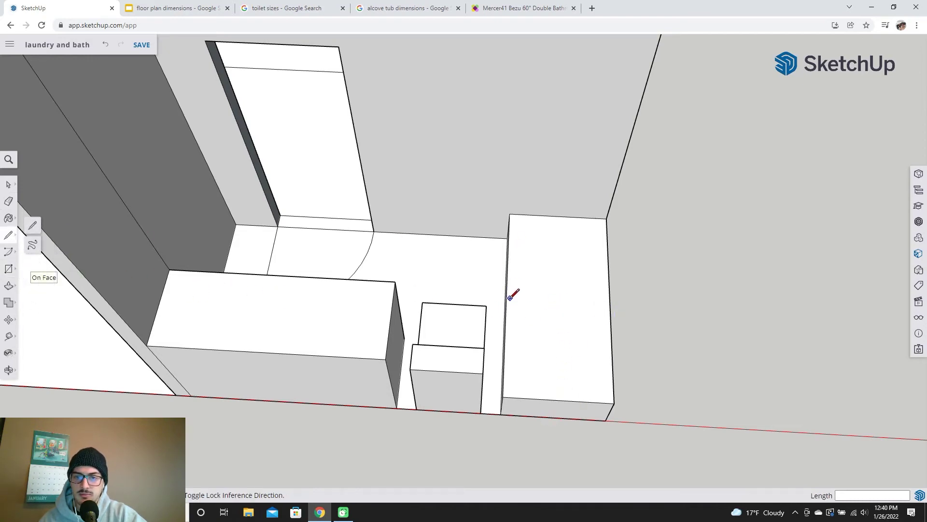
pyautogui.click(506, 299)
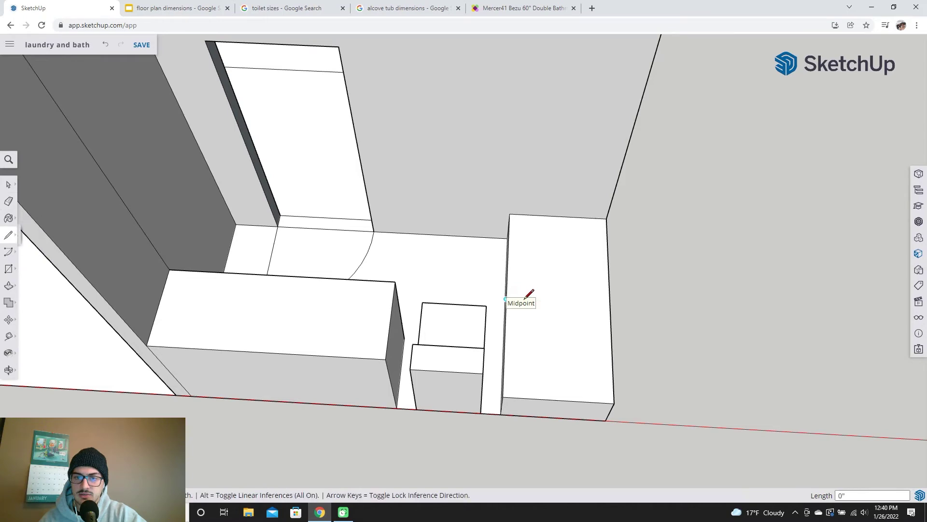
pyautogui.click(610, 304)
pyautogui.click(558, 401)
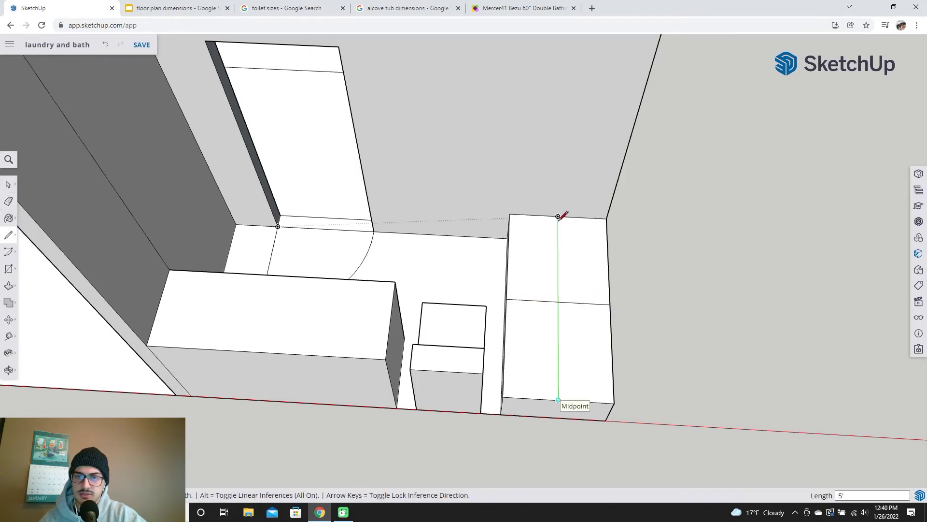
pyautogui.click(559, 217)
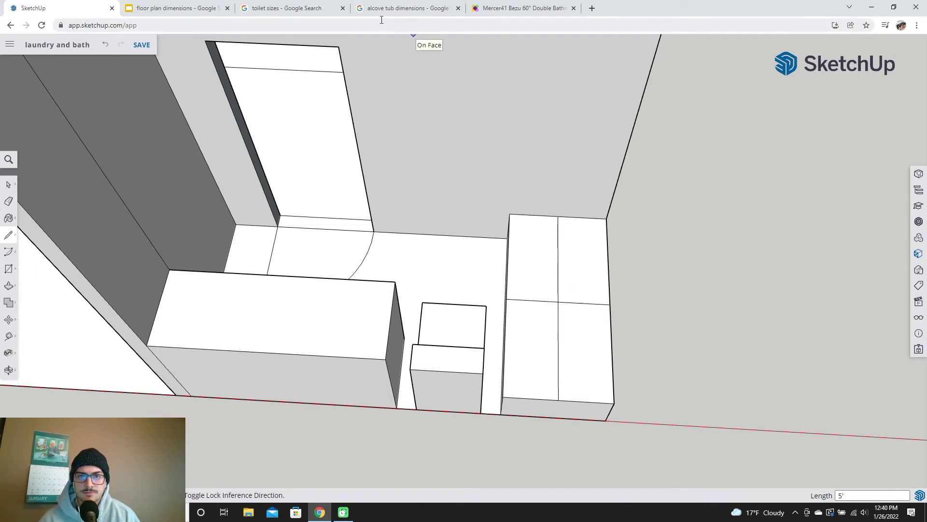
pyautogui.click(410, 9)
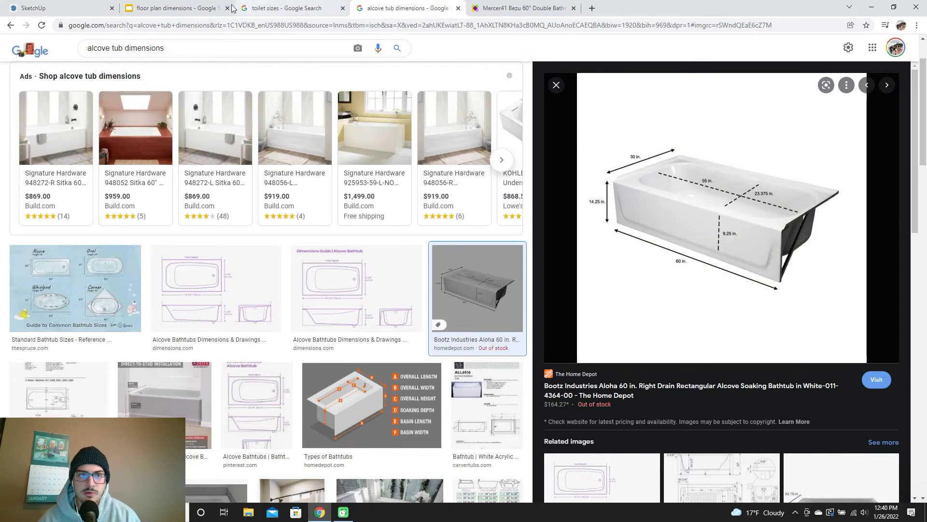
# - Draw a 27.5-inch basin edge and a horizontal line to the tub's right edge
pyautogui.click(168, 9)
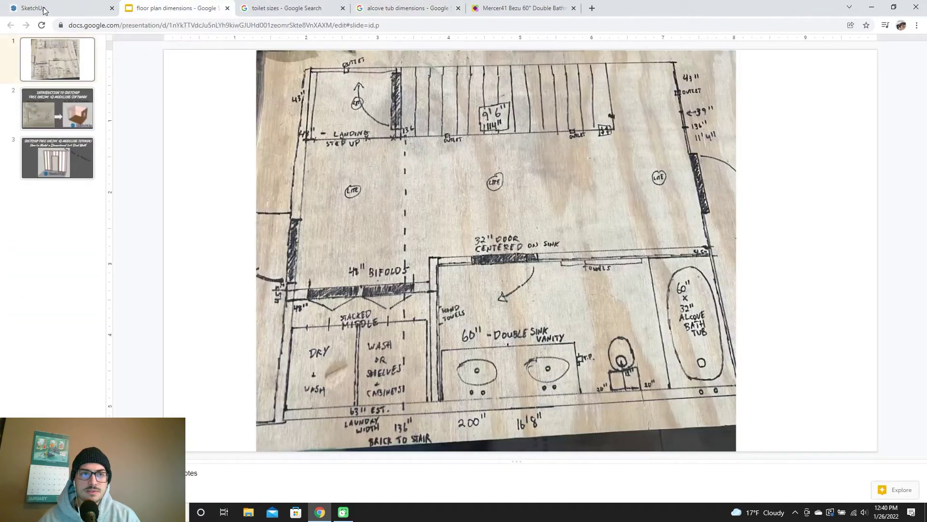
pyautogui.click(46, 9)
pyautogui.click(584, 303)
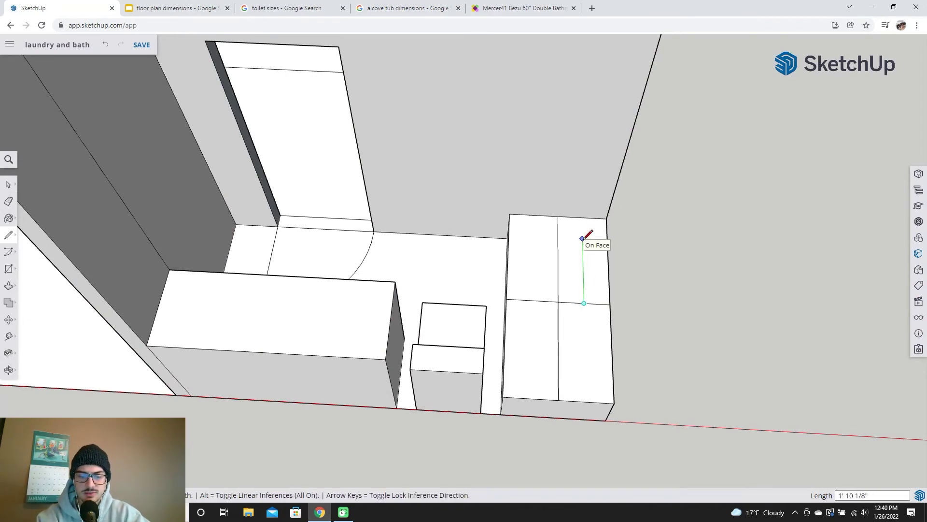
pyautogui.press('Return')
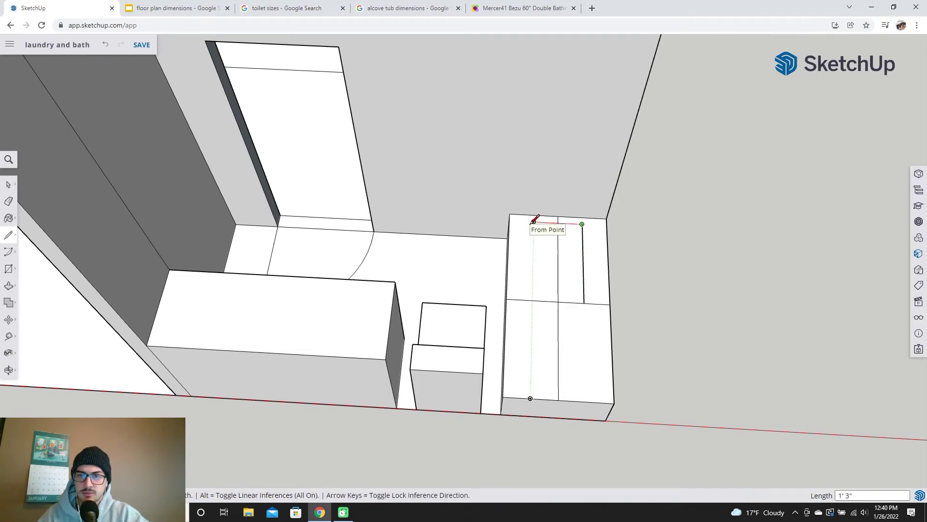
pyautogui.press('Escape')
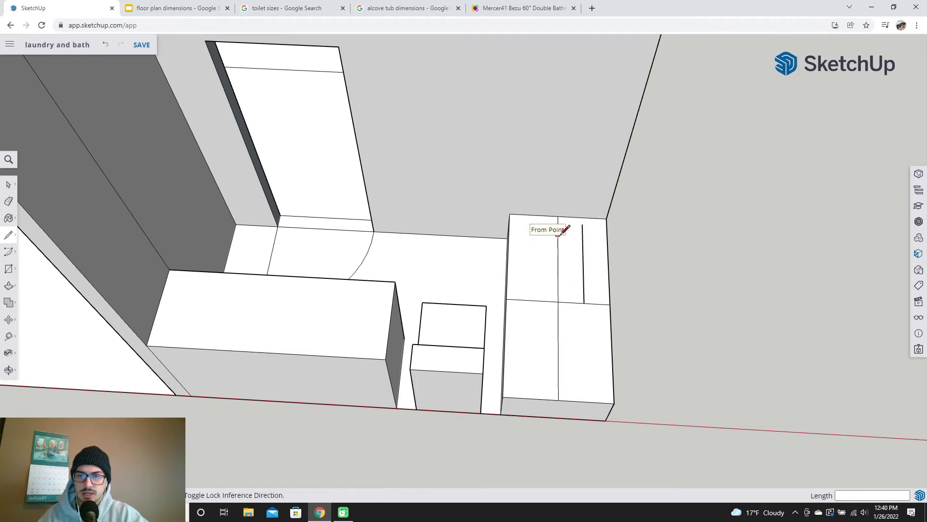
pyautogui.click(558, 257)
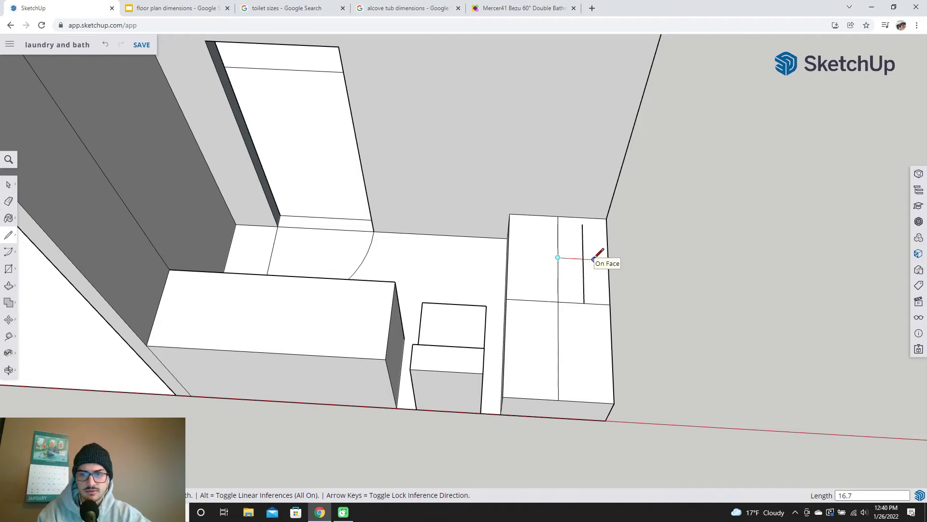
pyautogui.click(610, 260)
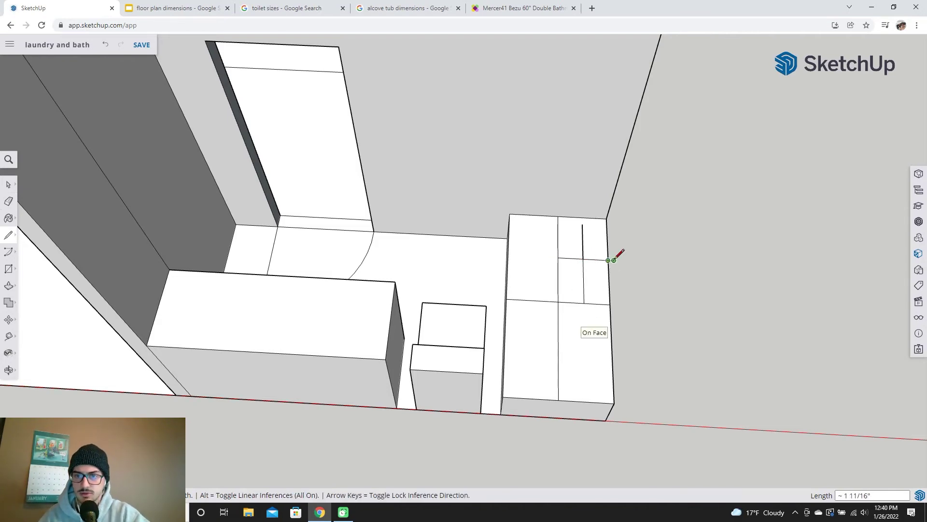
pyautogui.press('Escape')
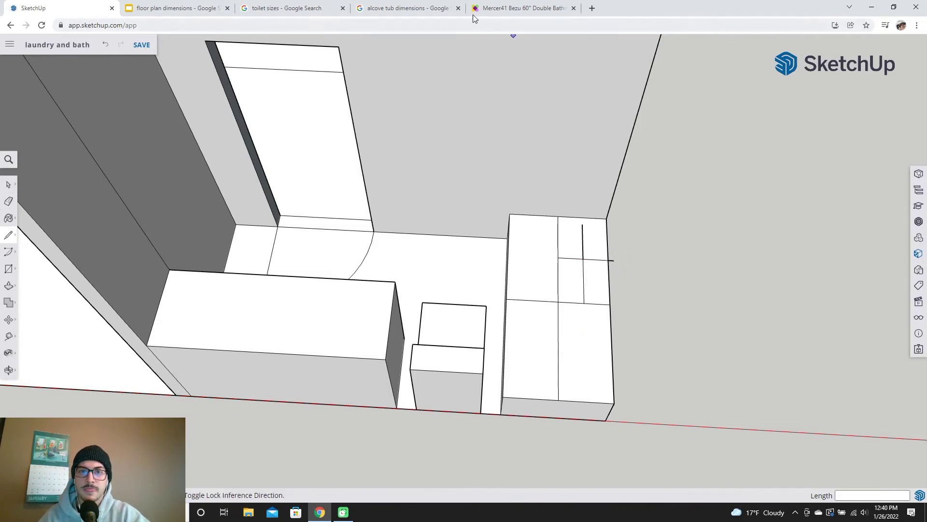
# - Draw an 11-inch upward basin edge from the earlier endpoint
pyautogui.click(414, 8)
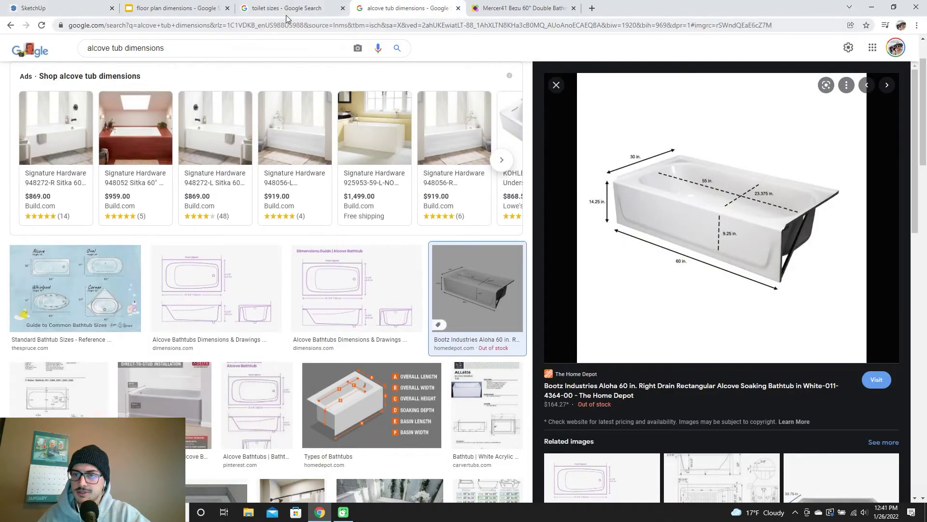
pyautogui.click(177, 4)
pyautogui.click(53, 8)
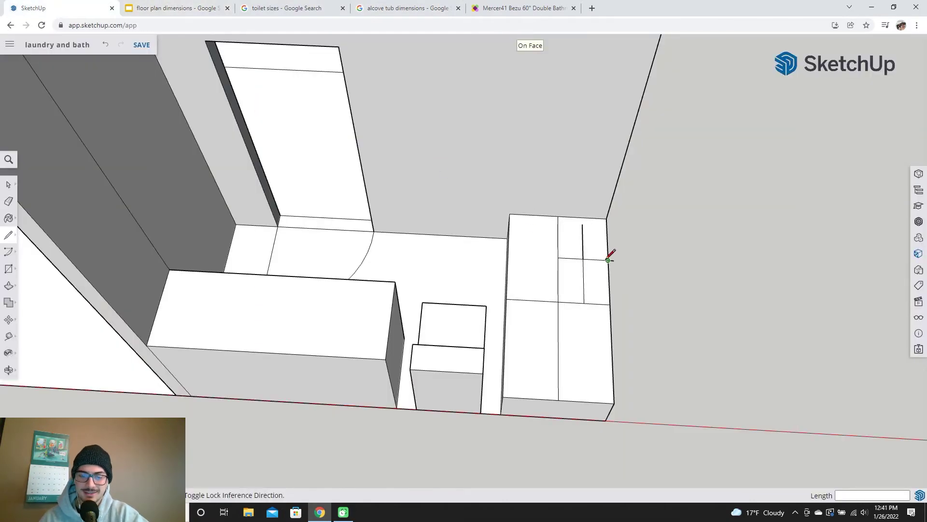
pyautogui.write('11.7')
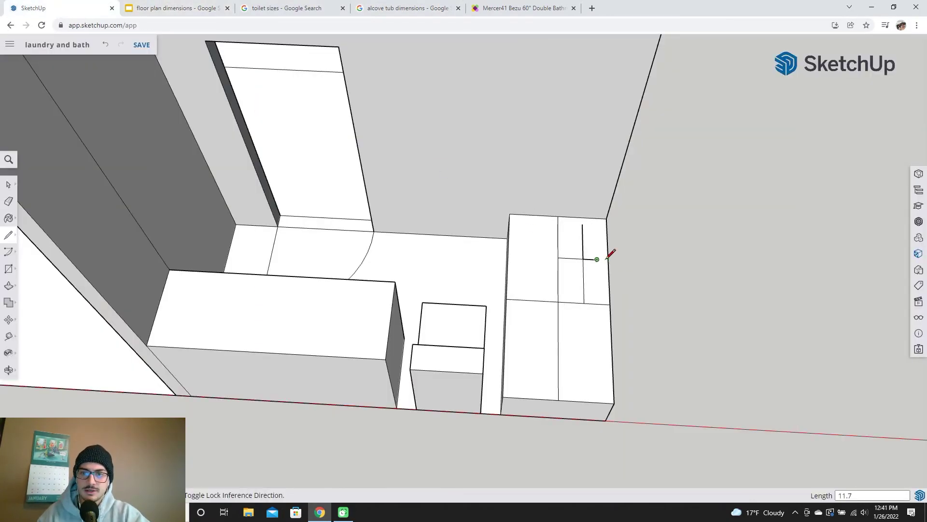
pyautogui.click(597, 259)
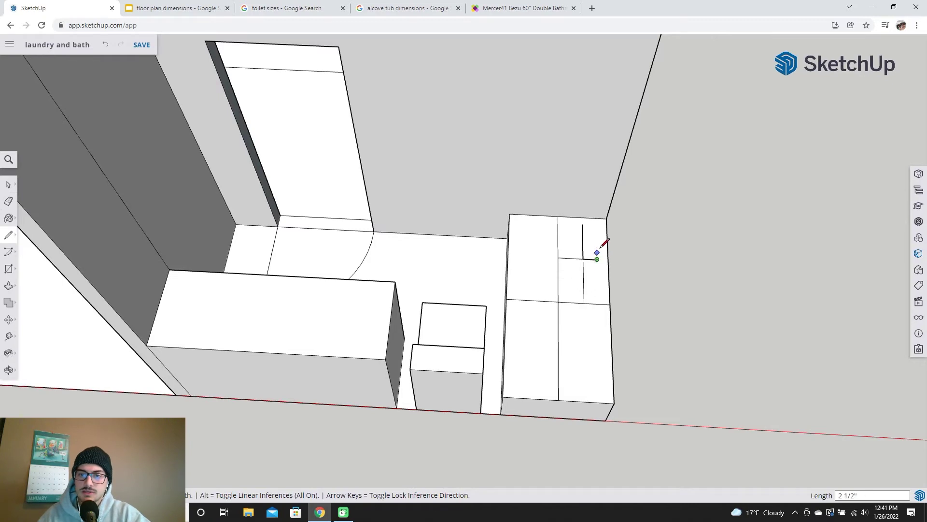
pyautogui.click(597, 226)
pyautogui.press('Escape')
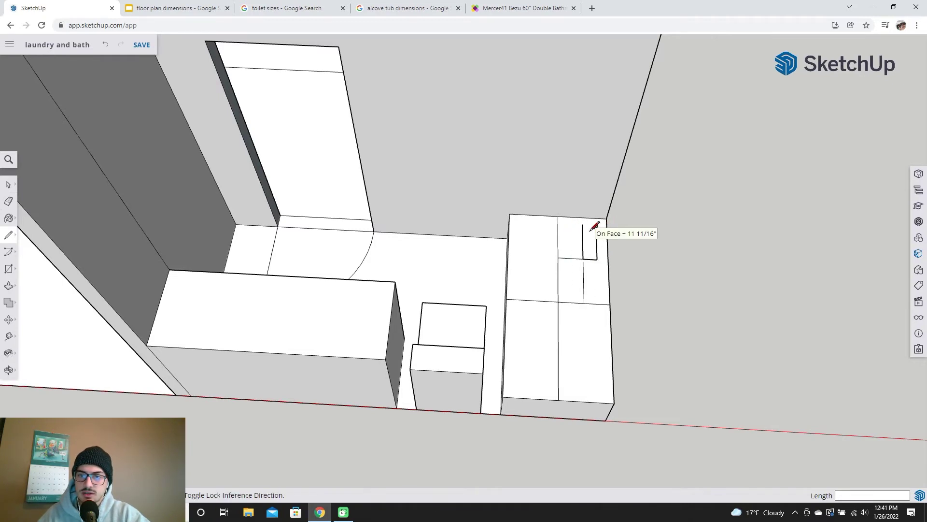
pyautogui.scroll(5, 610, 208)
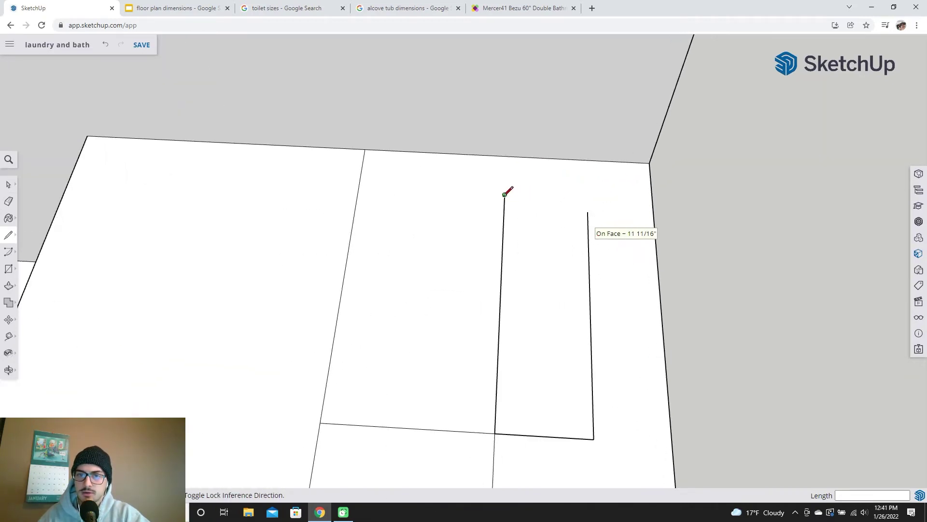
# - Draw the basin's top edge, 55-inch long side, and bottom and right edges
pyautogui.click(505, 194)
pyautogui.click(587, 198)
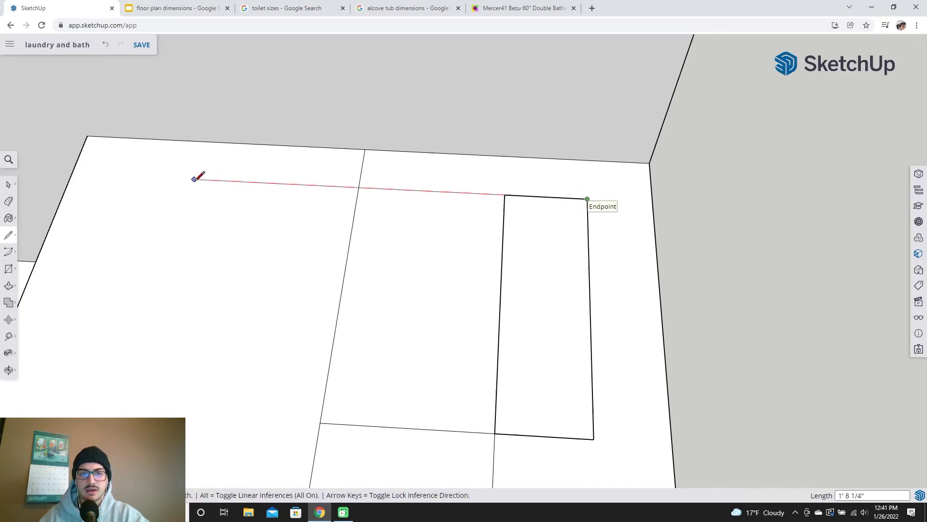
pyautogui.write('55')
pyautogui.press('Return')
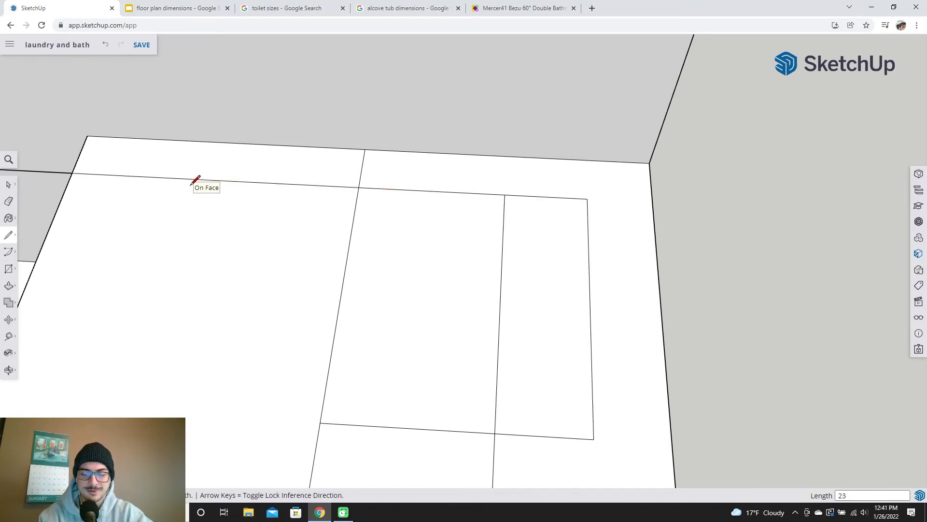
pyautogui.moveTo(192, 184); pyautogui.dragTo(408, 230, button='middle')
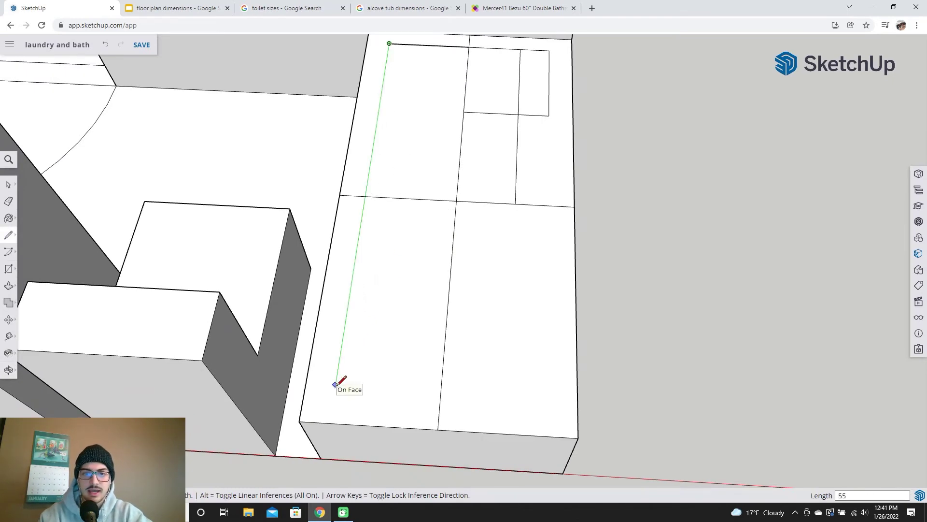
pyautogui.press('Return')
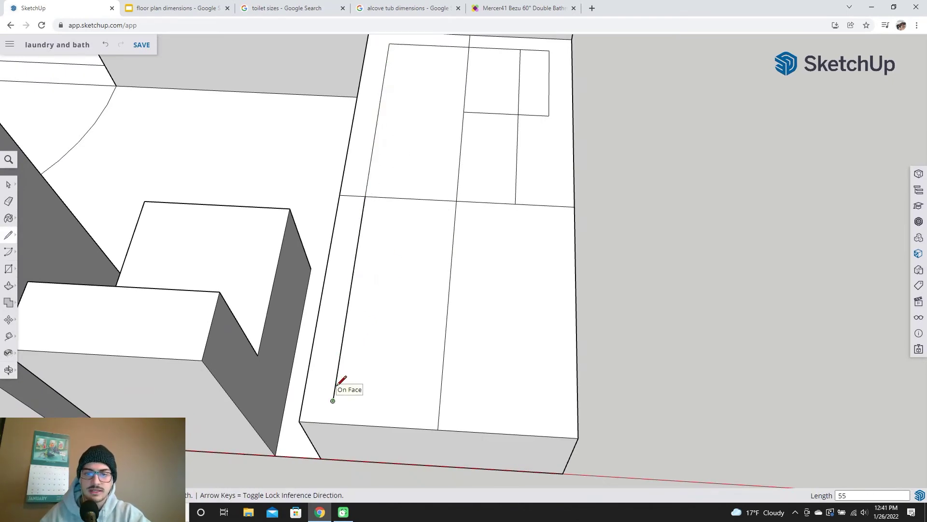
pyautogui.click(547, 413)
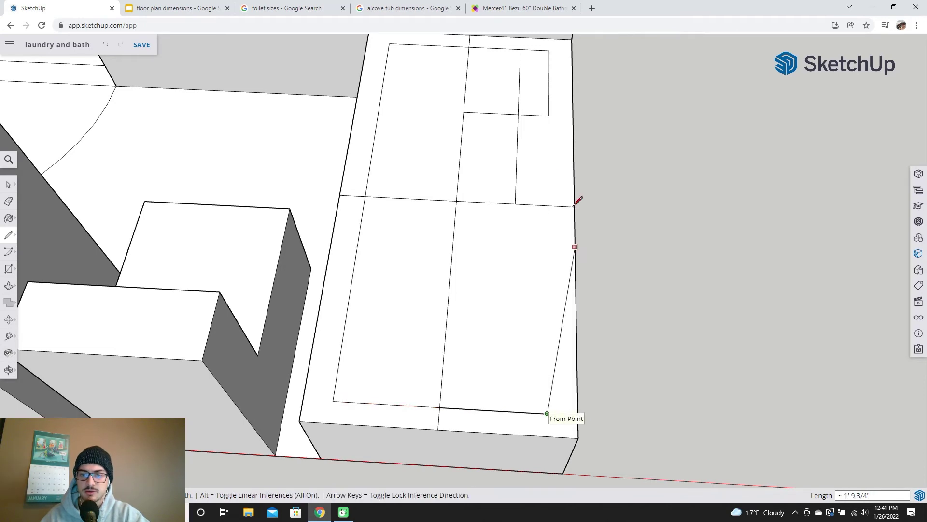
pyautogui.click(549, 117)
pyautogui.moveTo(503, 135); pyautogui.dragTo(499, 172, button='middle')
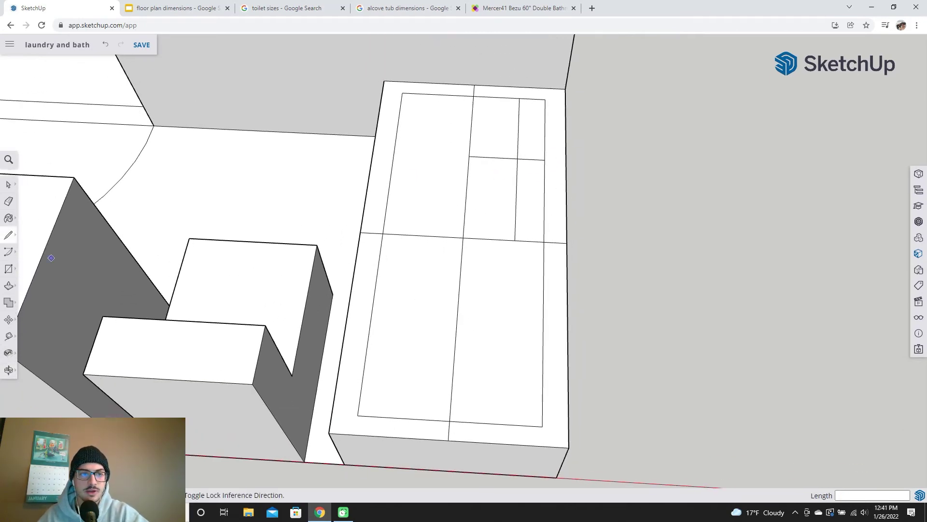
# - Delete the stub, leftover horizontal and crossing middle edges from the tub top
pyautogui.click(8, 187)
pyautogui.click(372, 234)
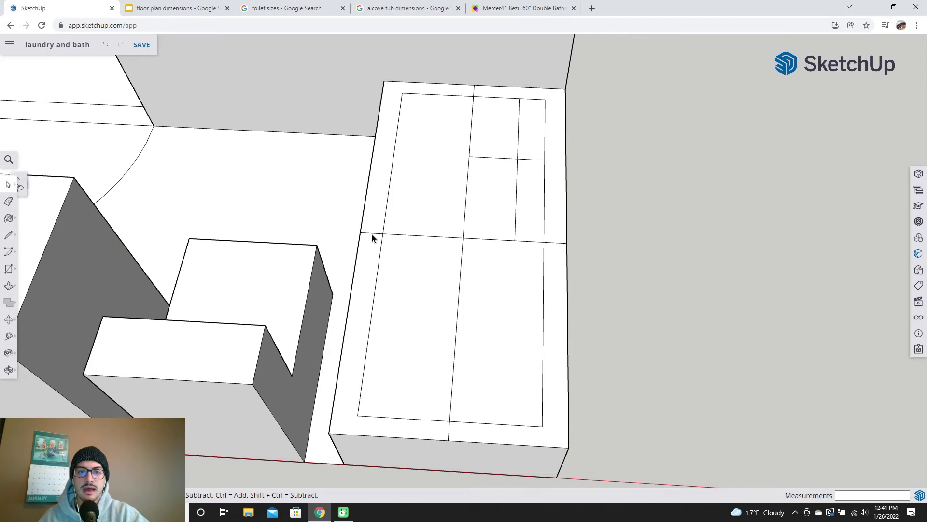
pyautogui.click(554, 243)
pyautogui.press('Delete')
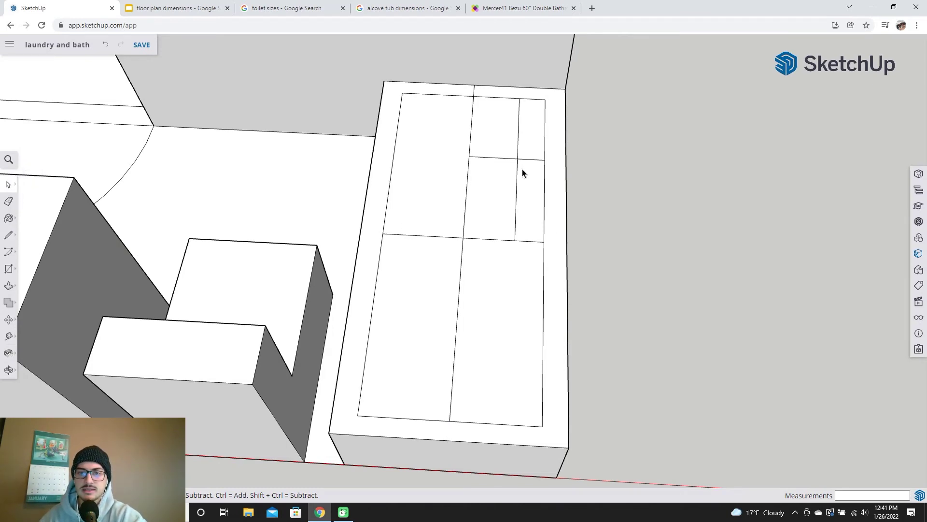
pyautogui.click(511, 158)
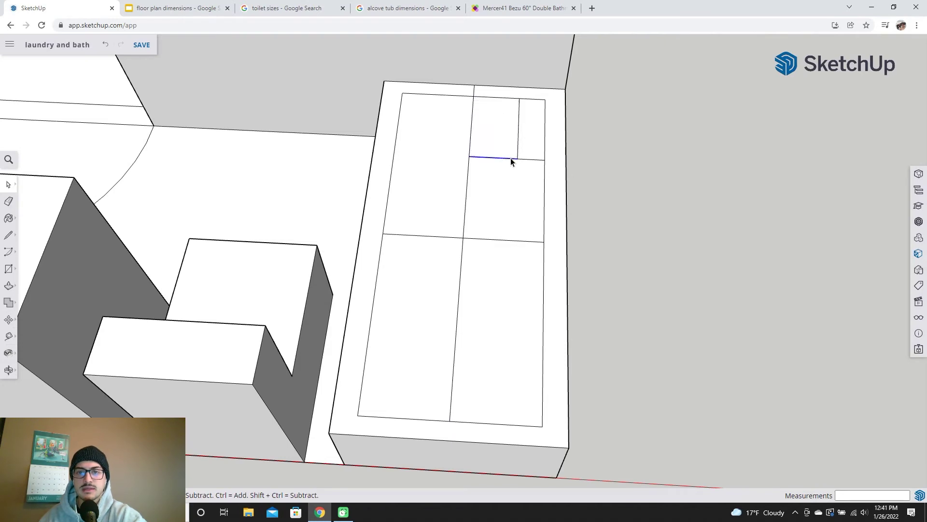
pyautogui.press('Delete')
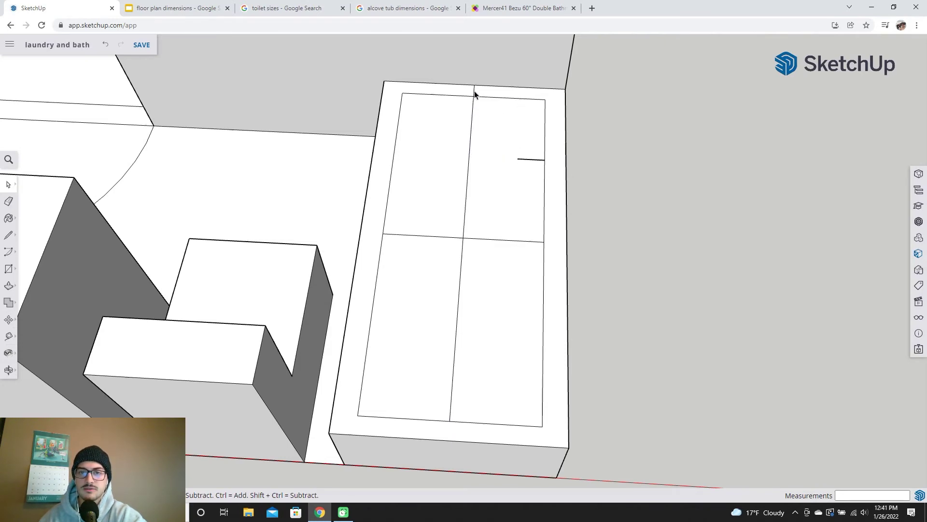
pyautogui.click(462, 253)
pyautogui.press('Delete')
pyautogui.click(465, 232)
pyautogui.press('Delete')
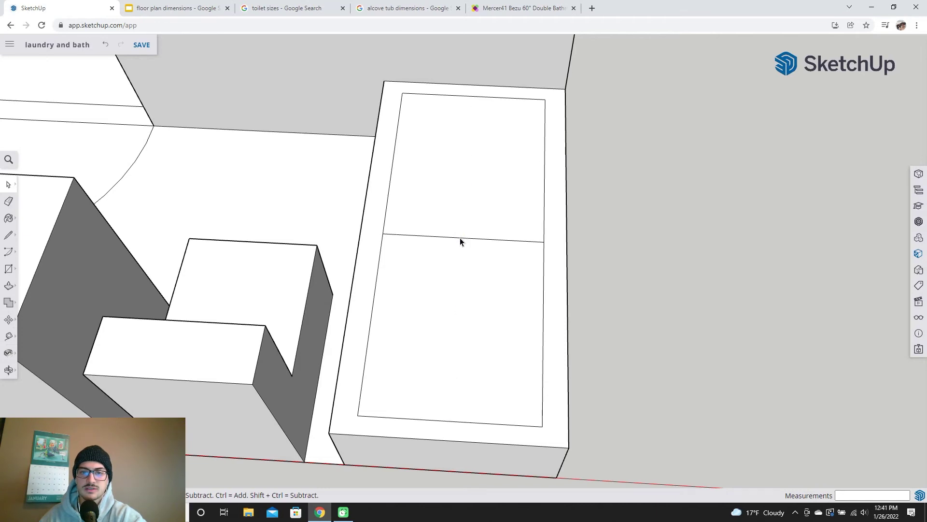
pyautogui.click(459, 239)
pyautogui.press('Delete')
pyautogui.moveTo(460, 239); pyautogui.dragTo(454, 289, button='middle')
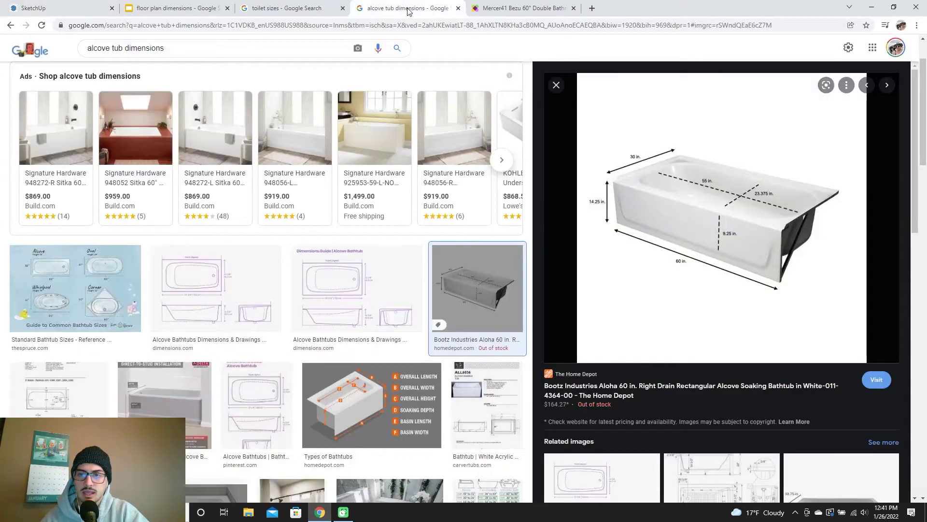
# - Push the tub's inner basin face down 9 1/4 inches
pyautogui.click(409, 6)
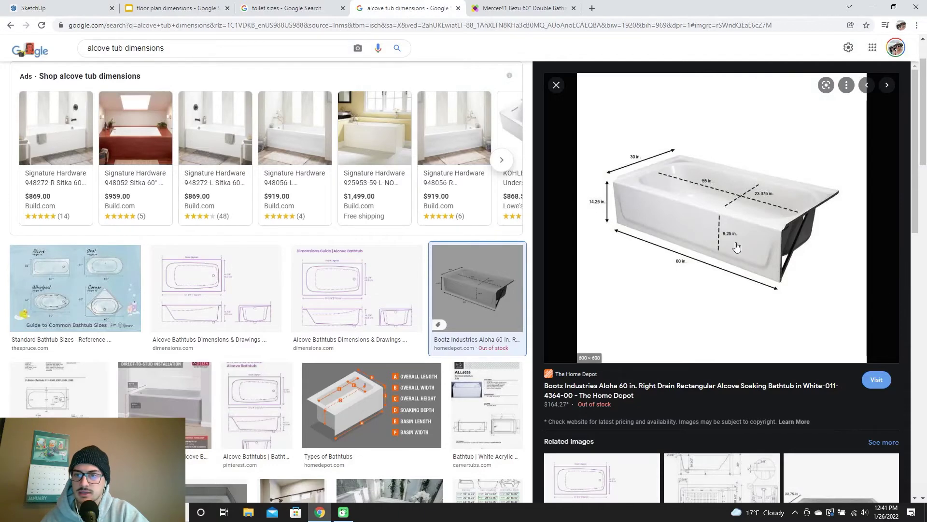
pyautogui.click(43, 8)
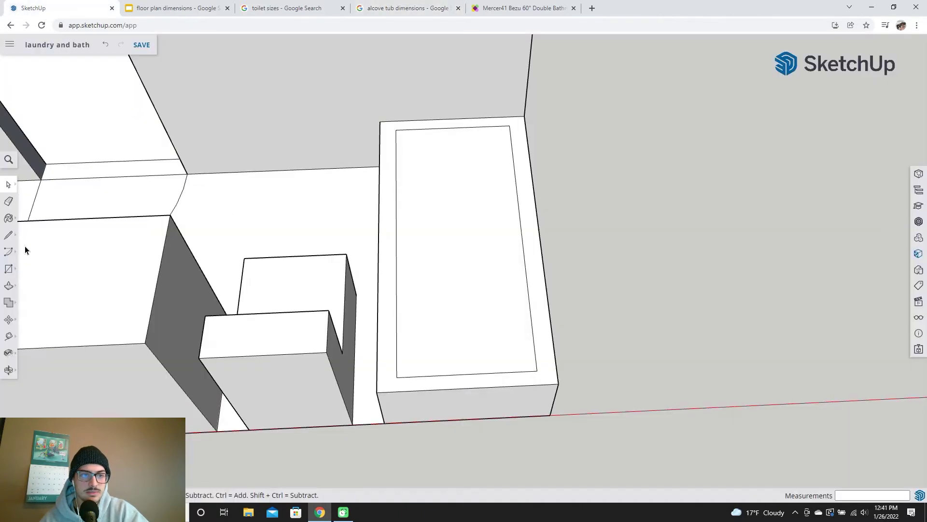
pyautogui.click(9, 285)
pyautogui.click(451, 302)
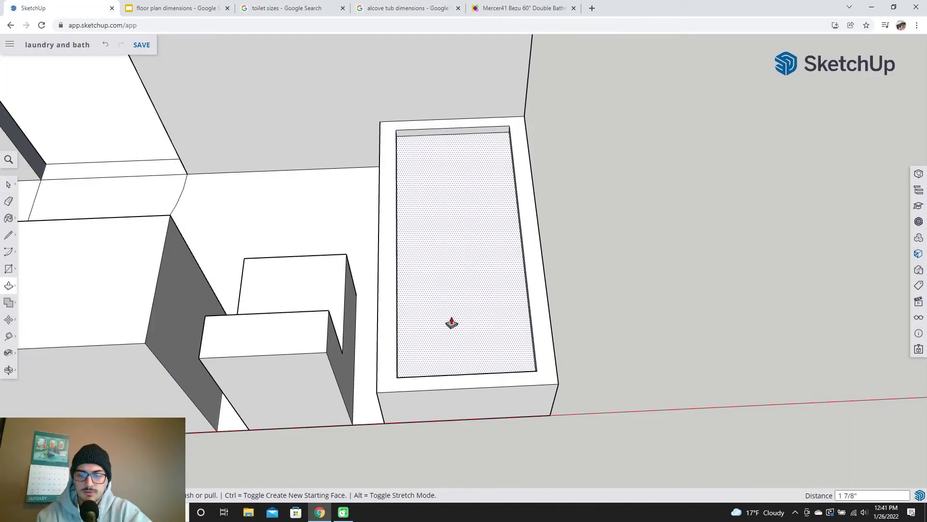
pyautogui.press('Return')
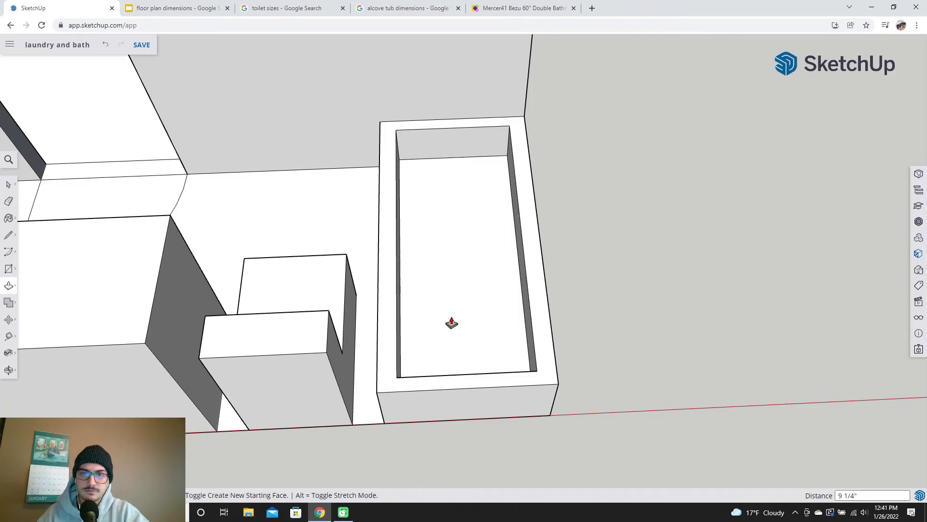
pyautogui.moveTo(474, 375); pyautogui.dragTo(574, 284, button='middle')
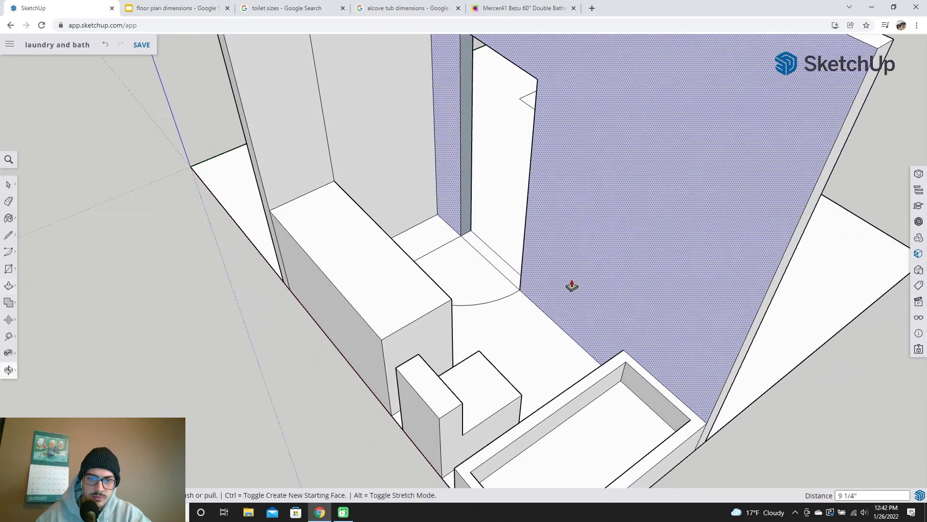
# - Draw vertical and horizontal midlines across the vanity countertop
pyautogui.scroll(3, 365, 414)
pyautogui.moveTo(365, 414); pyautogui.dragTo(549, 361, button='middle')
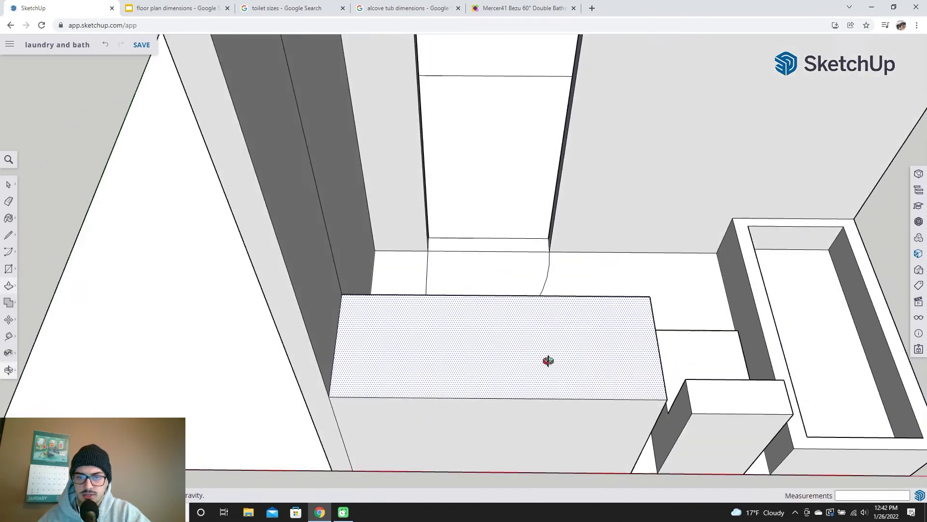
pyautogui.click(10, 236)
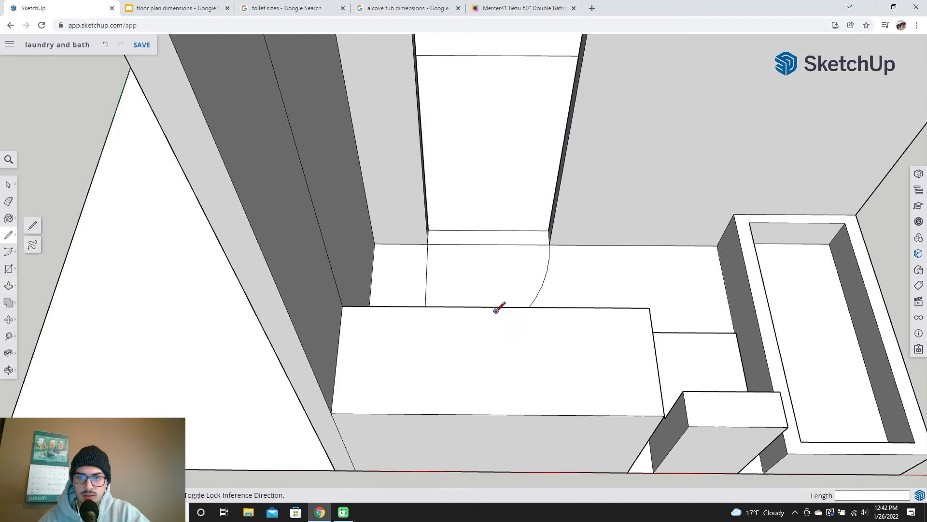
pyautogui.click(496, 307)
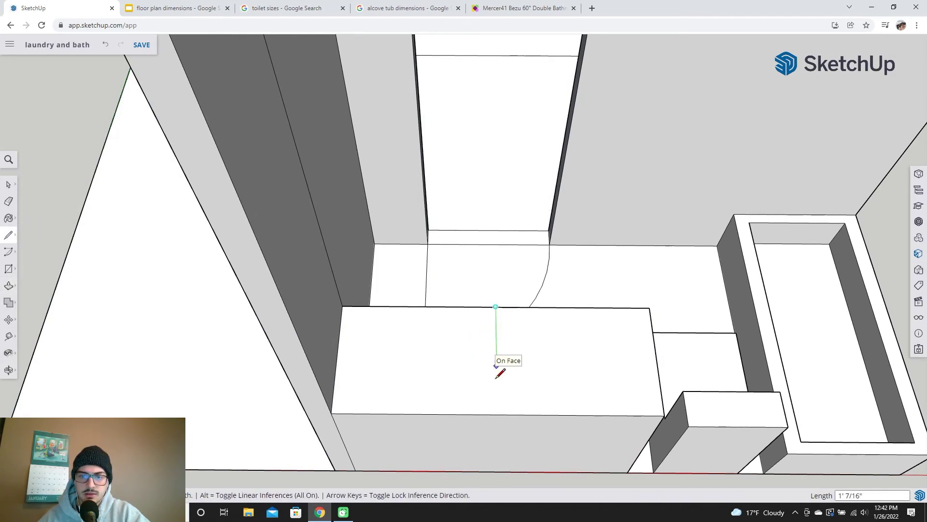
pyautogui.click(497, 414)
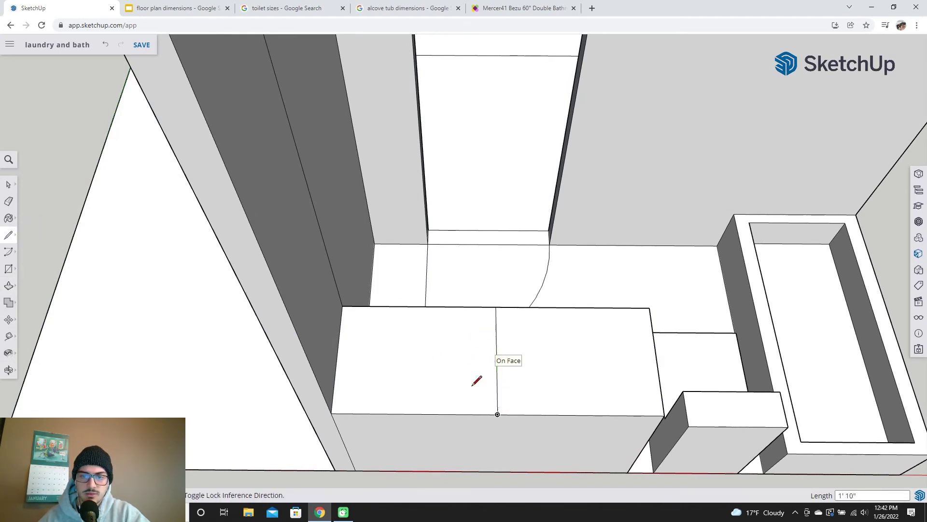
pyautogui.click(337, 357)
pyautogui.click(651, 358)
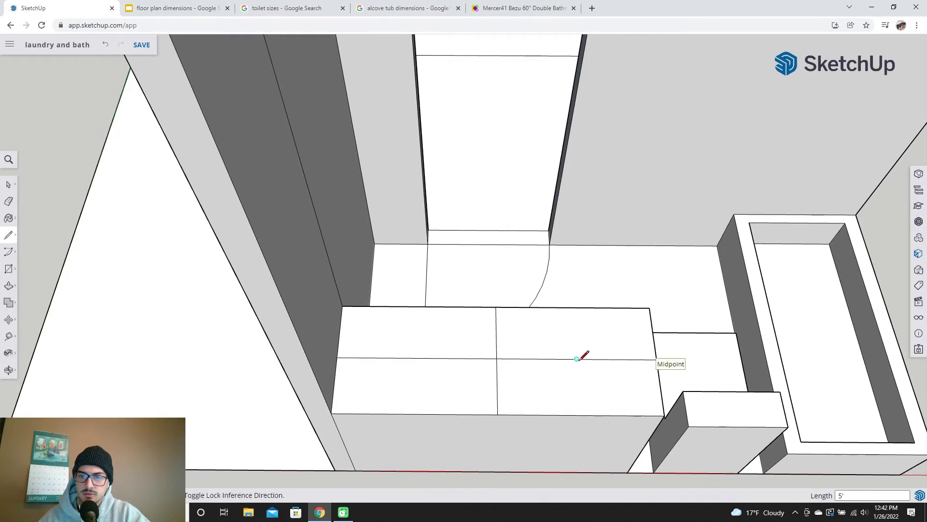
# - Draw two 6-inch-radius circles on the horizontal midline, one in each countertop half
pyautogui.click(10, 265)
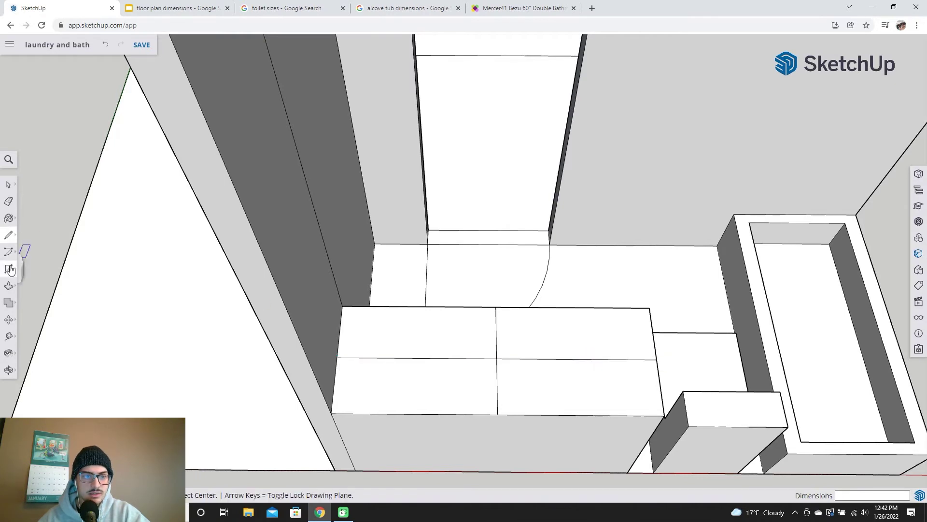
pyautogui.click(39, 275)
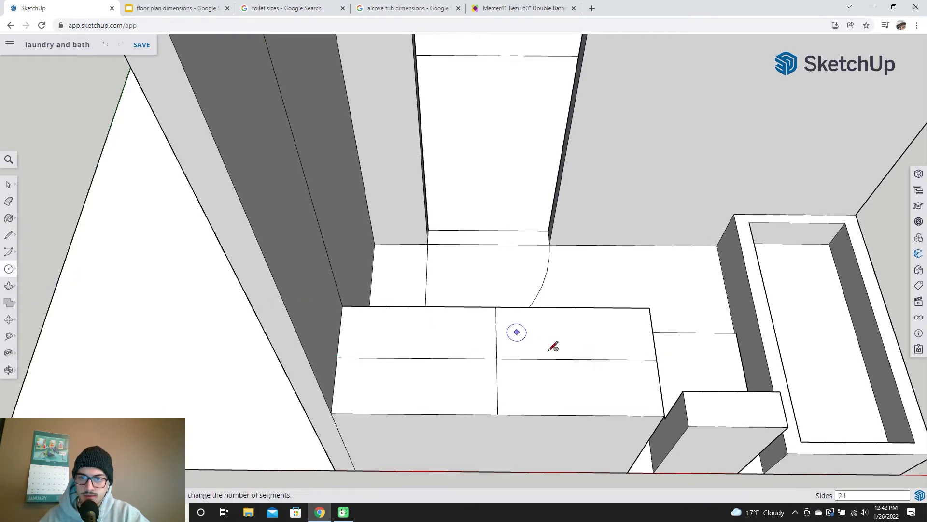
pyautogui.click(577, 359)
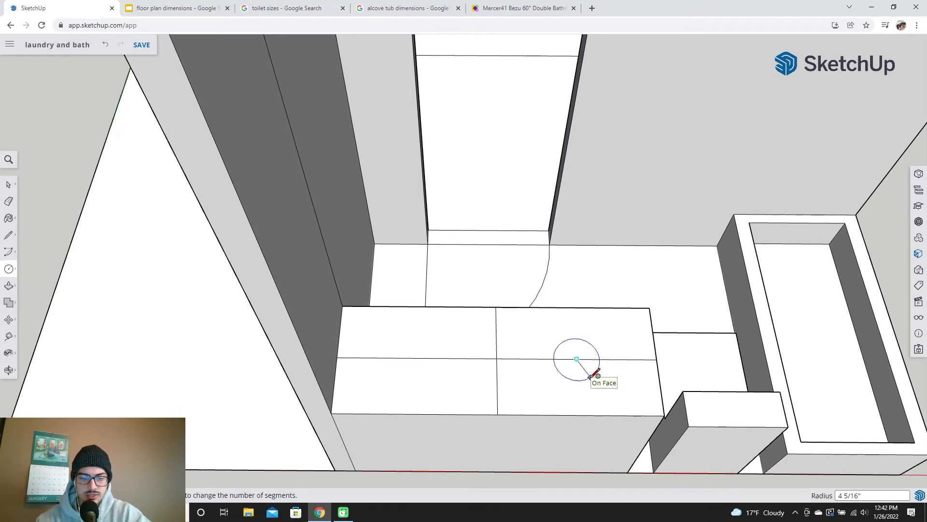
pyautogui.press('Return')
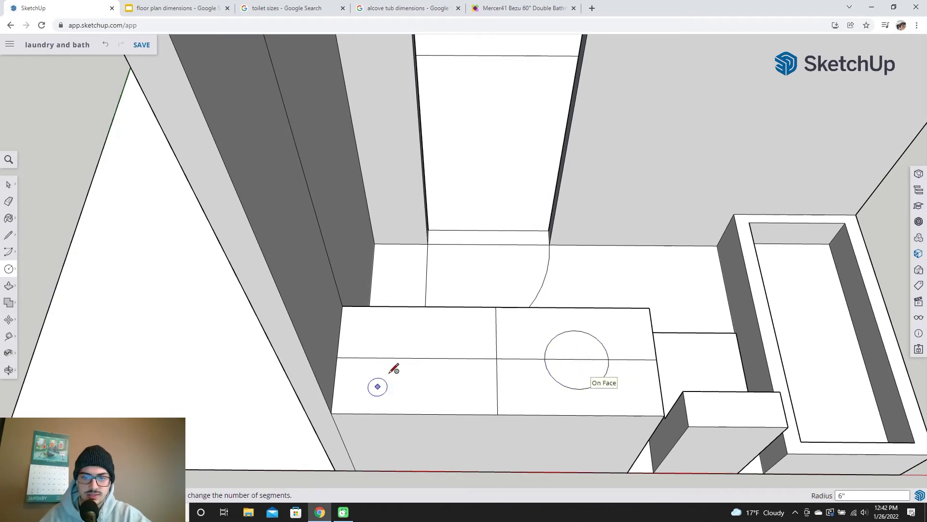
pyautogui.click(417, 358)
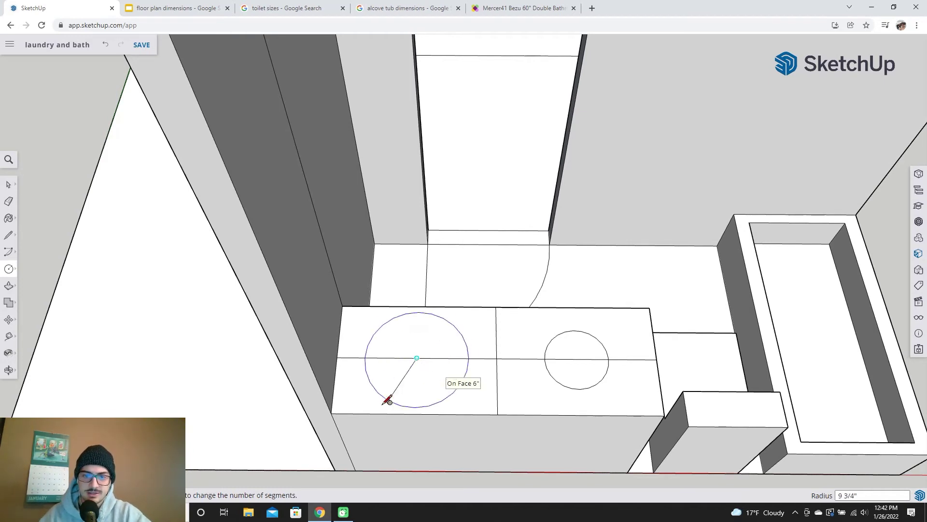
pyautogui.click(448, 382)
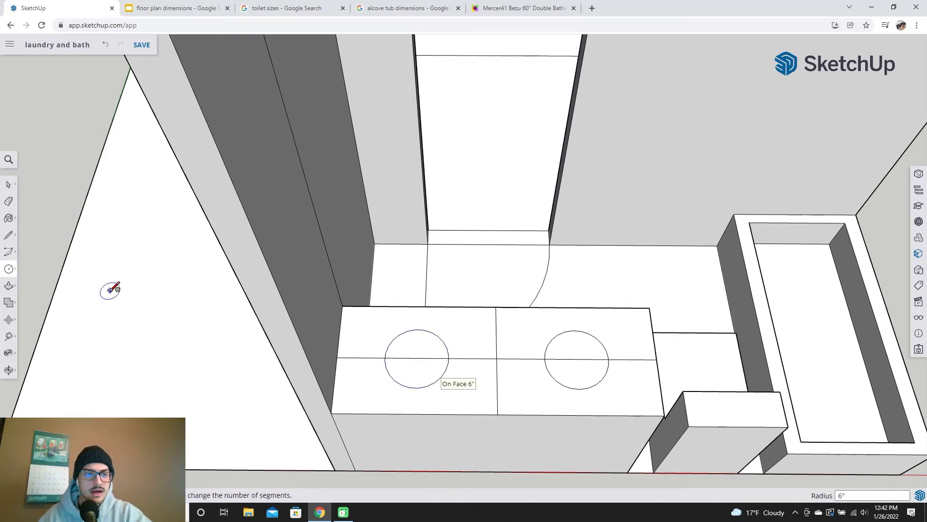
pyautogui.click(9, 184)
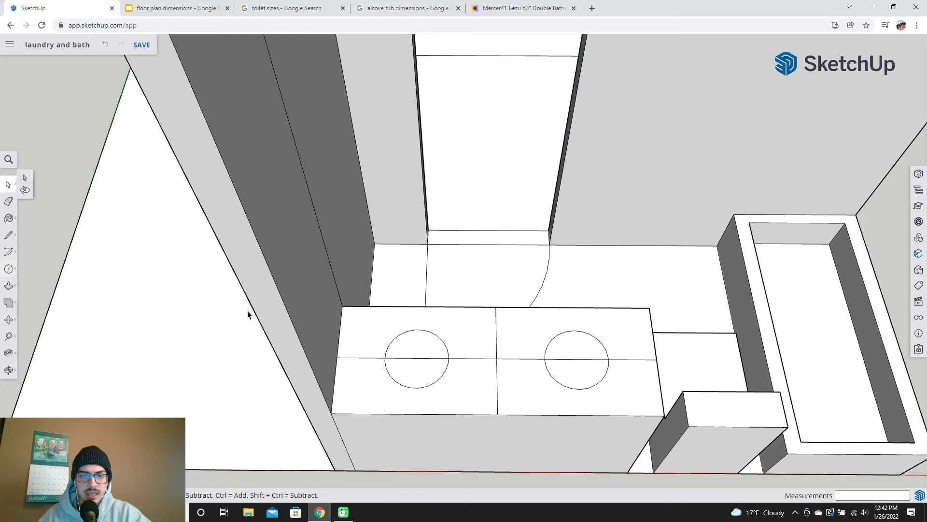
# - Erase the guide line segments left of, inside and beside the left sink circle
pyautogui.click(361, 358)
pyautogui.press('Delete')
pyautogui.click(432, 360)
pyautogui.press('Delete')
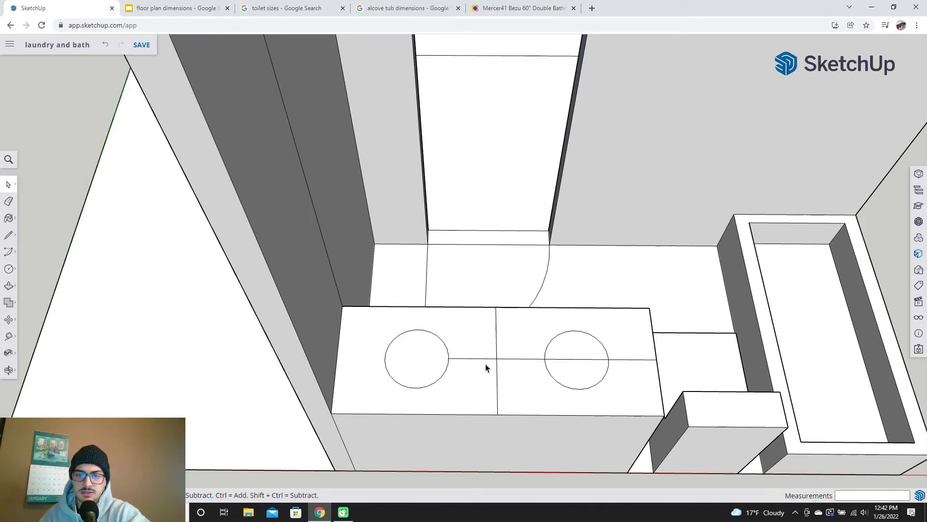
pyautogui.click(484, 359)
pyautogui.press('Delete')
# - Erase the remaining guide lines, including the vertical centre line and those by the right circle
pyautogui.click(519, 357)
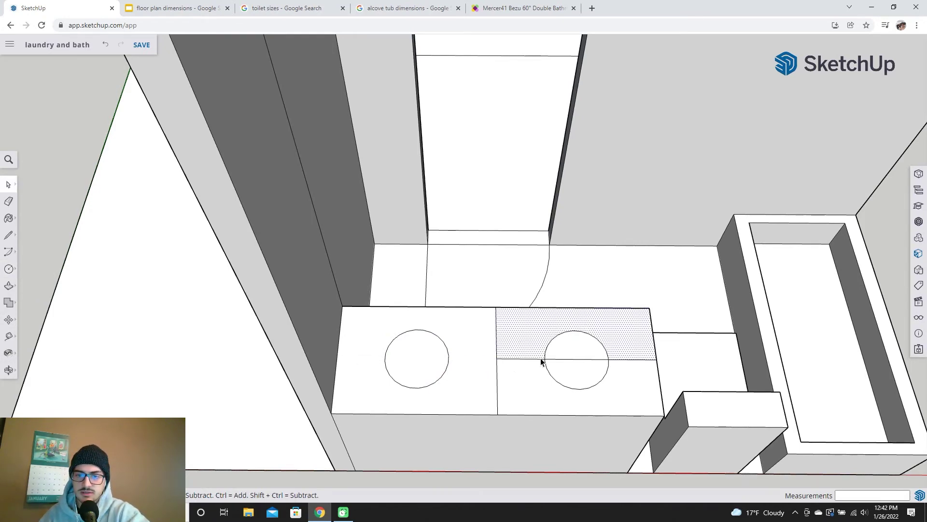
pyautogui.click(563, 361)
pyautogui.press('Delete')
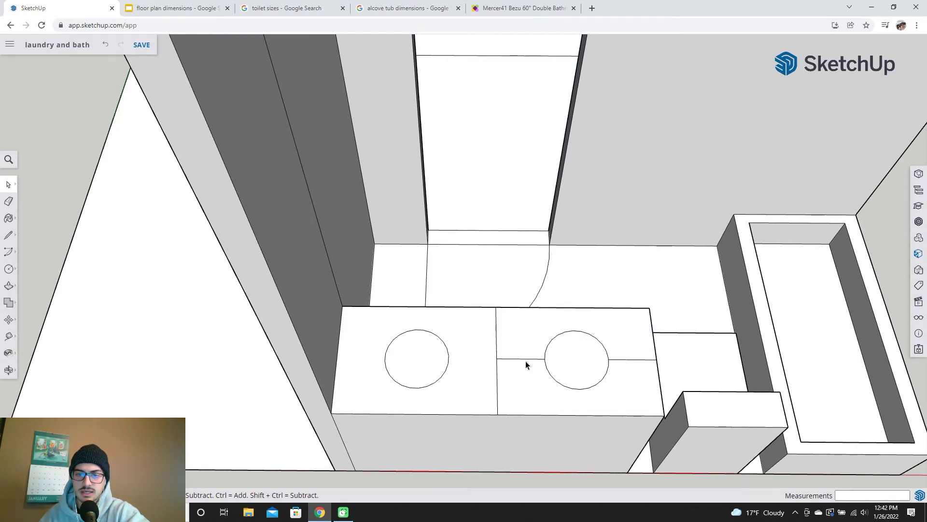
pyautogui.click(519, 362)
pyautogui.click(526, 358)
pyautogui.press('Delete')
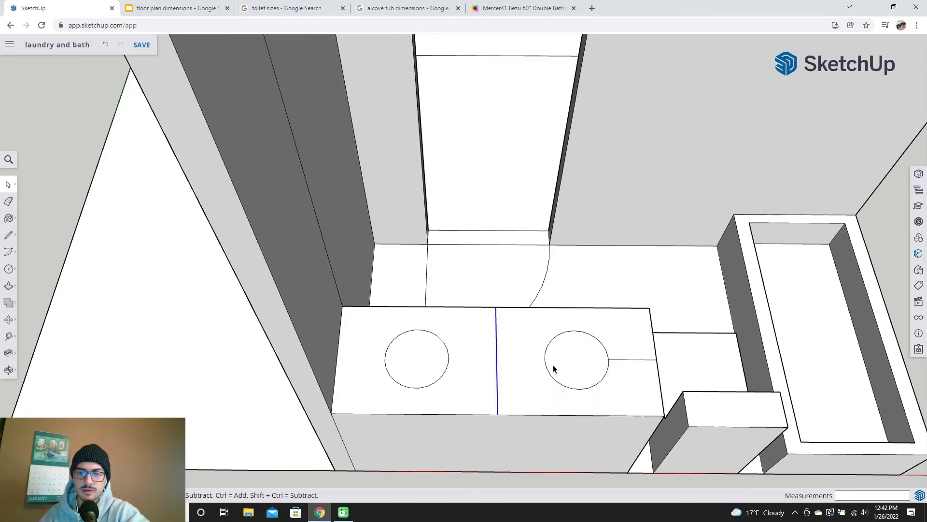
pyautogui.click(625, 361)
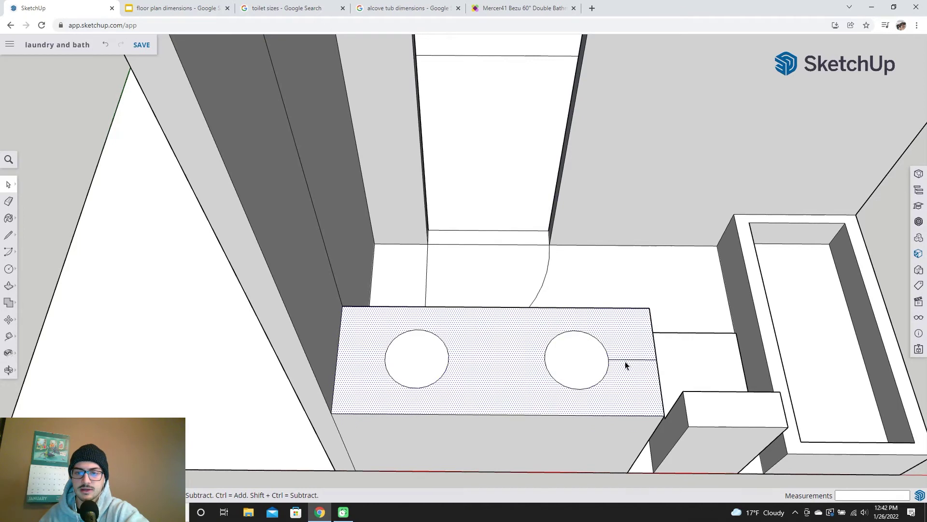
pyautogui.click(625, 360)
pyautogui.press('Delete')
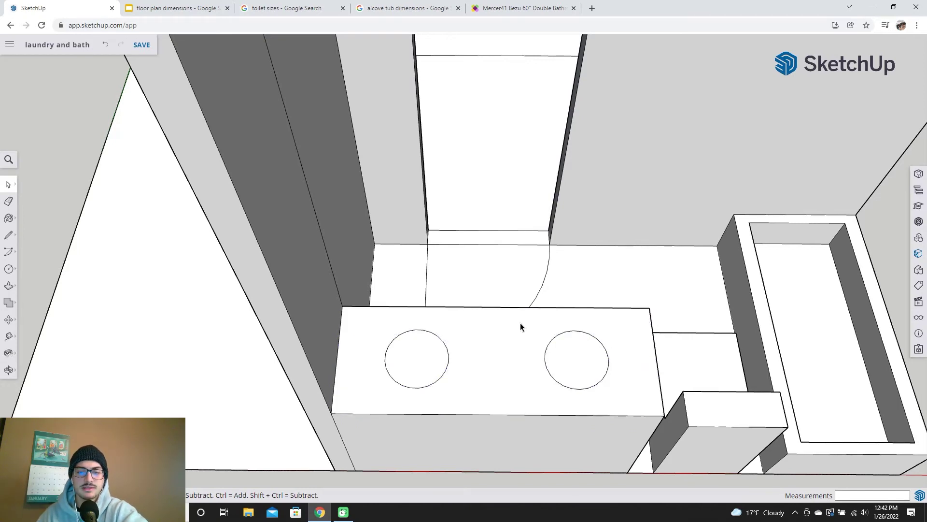
# - Push/Pull both sink circles down 4 inches to form basins
pyautogui.click(9, 287)
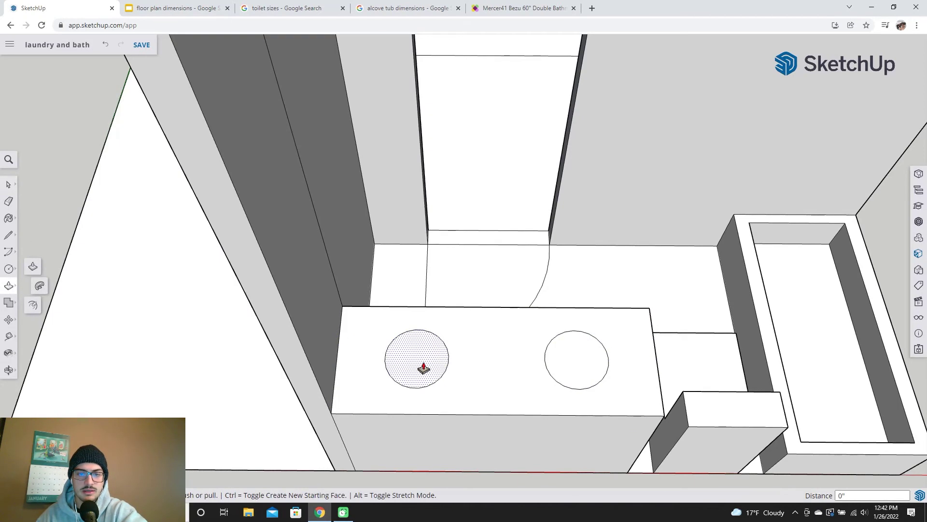
pyautogui.click(422, 369)
pyautogui.press('Return')
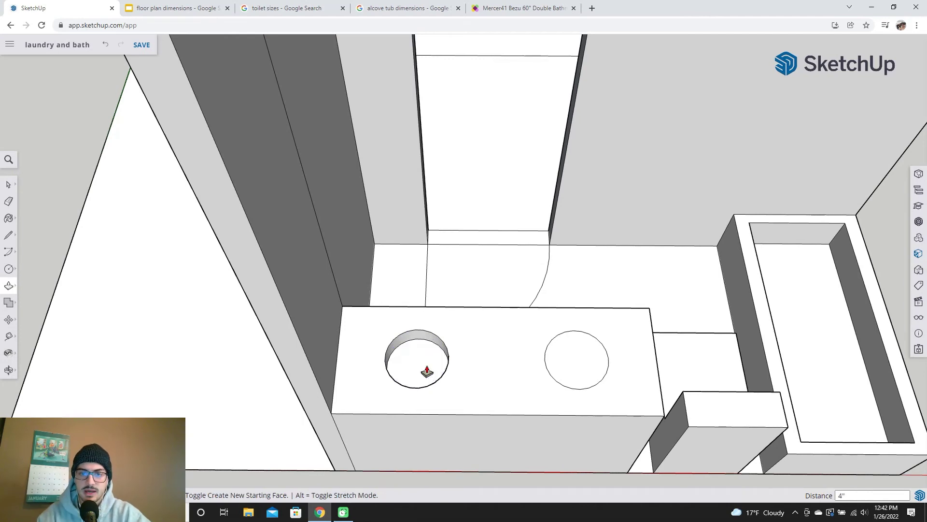
pyautogui.doubleClick(584, 374)
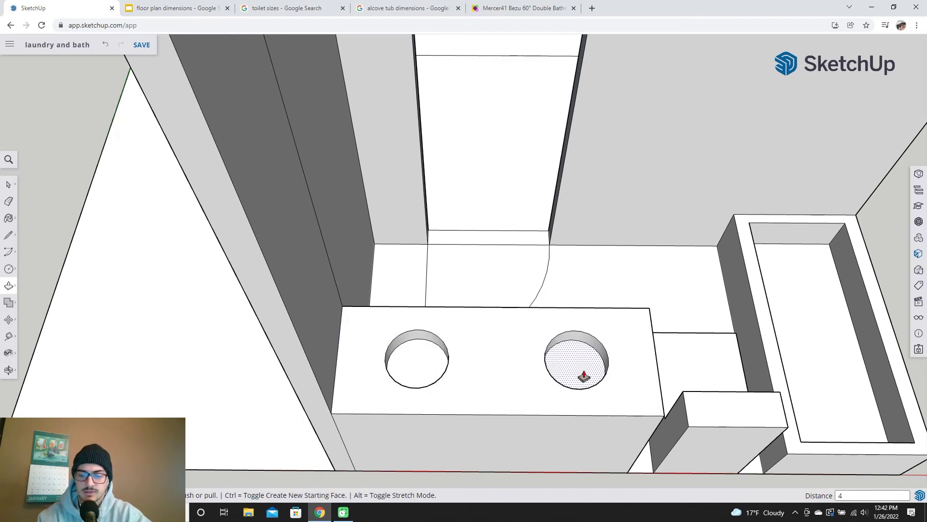
pyautogui.scroll(-6, 503, 375)
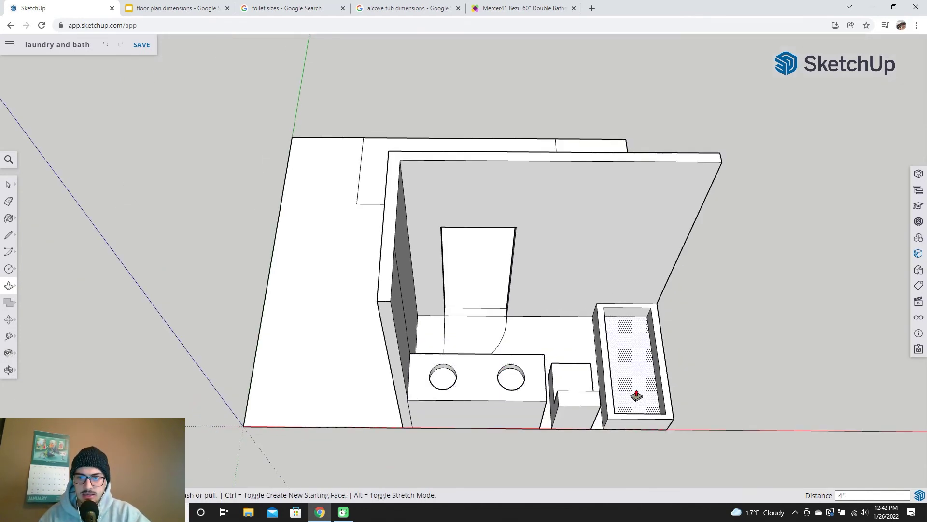
# - Draw a 9-foot vertical edge up from the tub corner
pyautogui.moveTo(646, 428); pyautogui.dragTo(145, 311, button='middle')
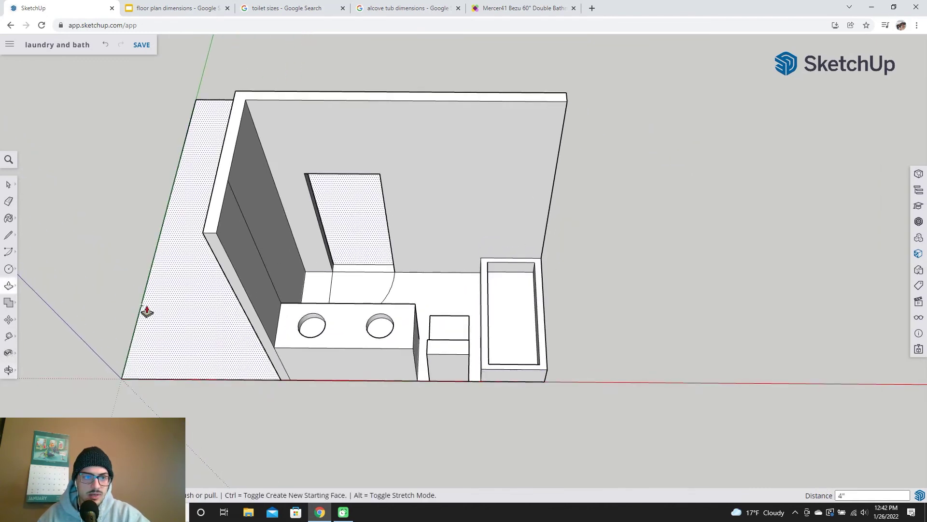
pyautogui.press('l')
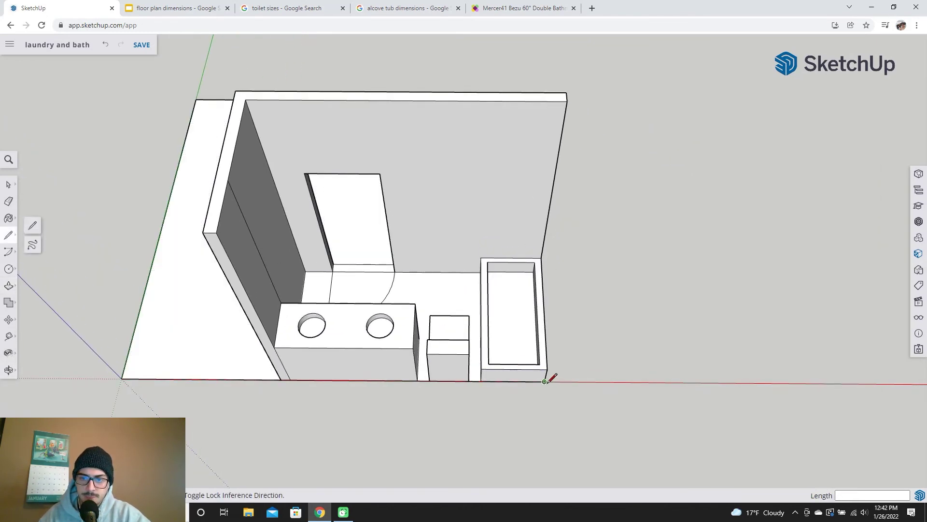
pyautogui.click(545, 382)
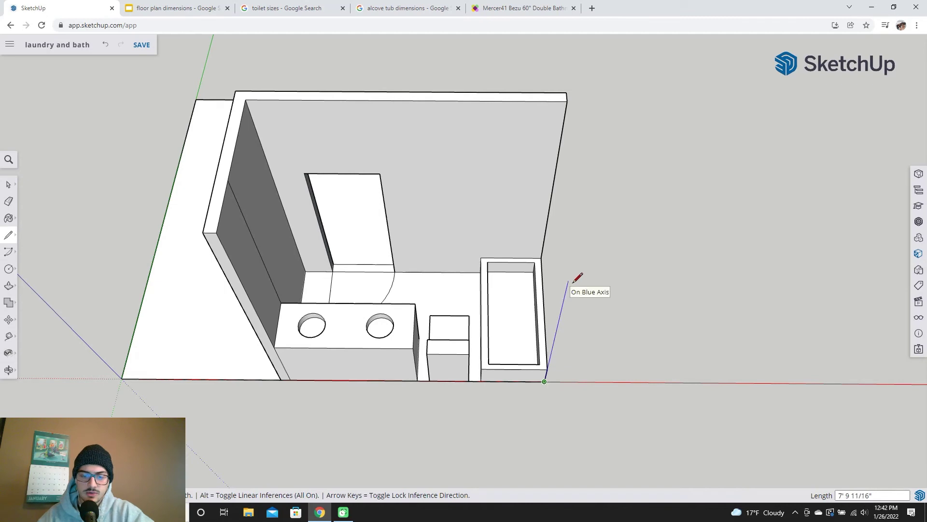
pyautogui.write("9'")
pyautogui.press('Return')
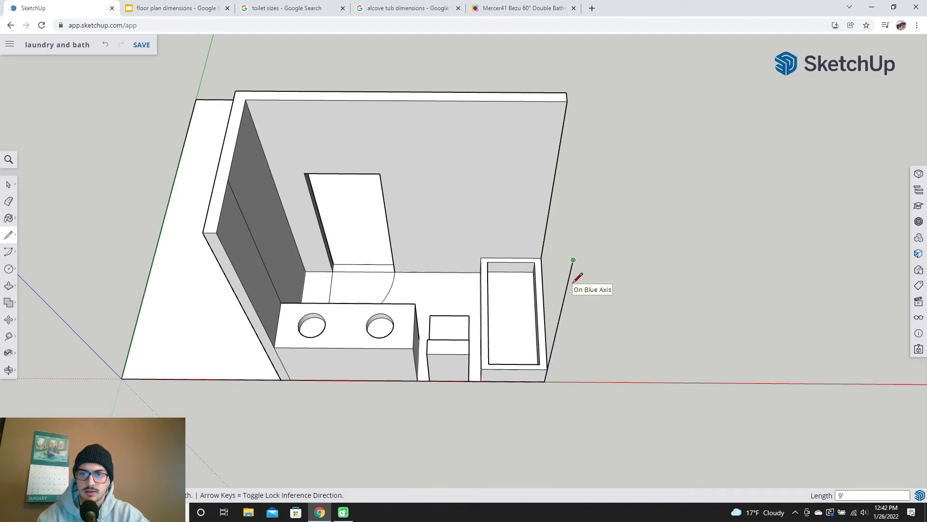
pyautogui.moveTo(575, 265); pyautogui.dragTo(535, 149, button='middle')
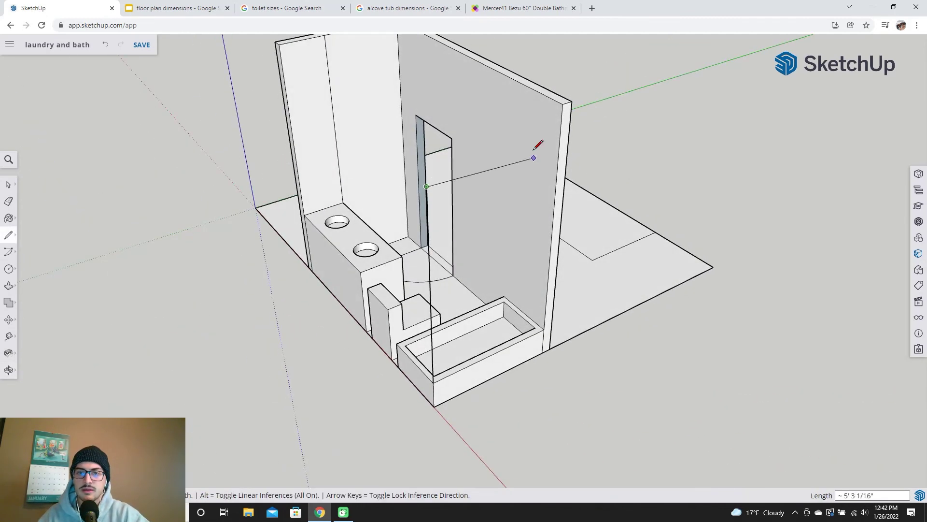
pyautogui.press('Escape')
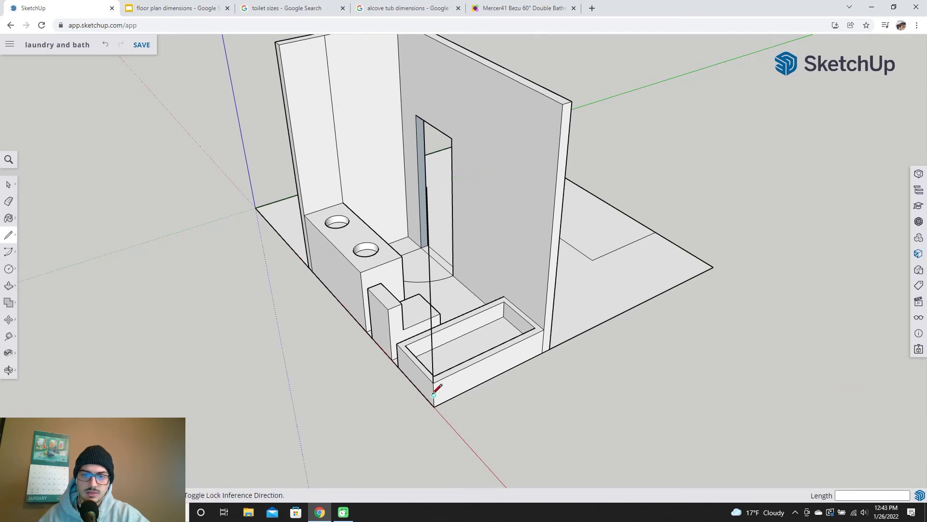
pyautogui.click(434, 405)
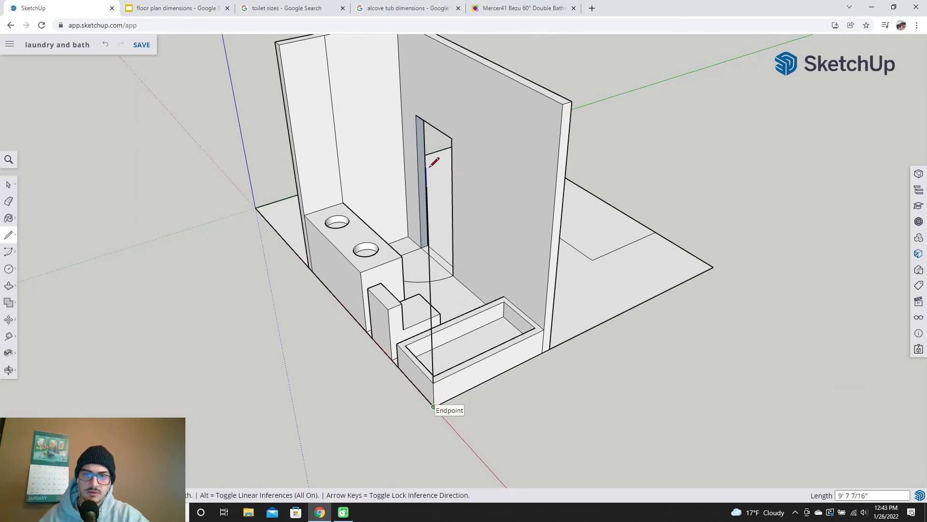
pyautogui.moveTo(442, 145); pyautogui.dragTo(603, 82, button='middle')
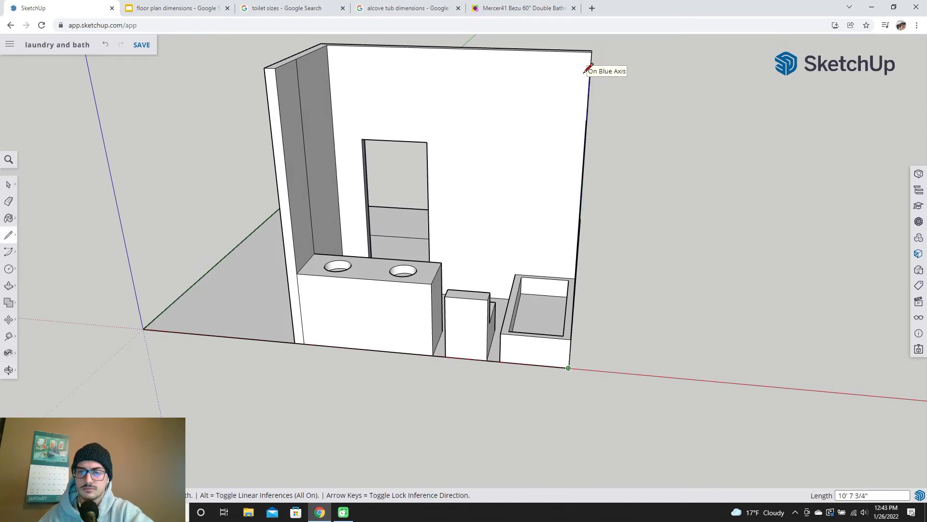
pyautogui.moveTo(588, 68); pyautogui.dragTo(522, 68, button='middle')
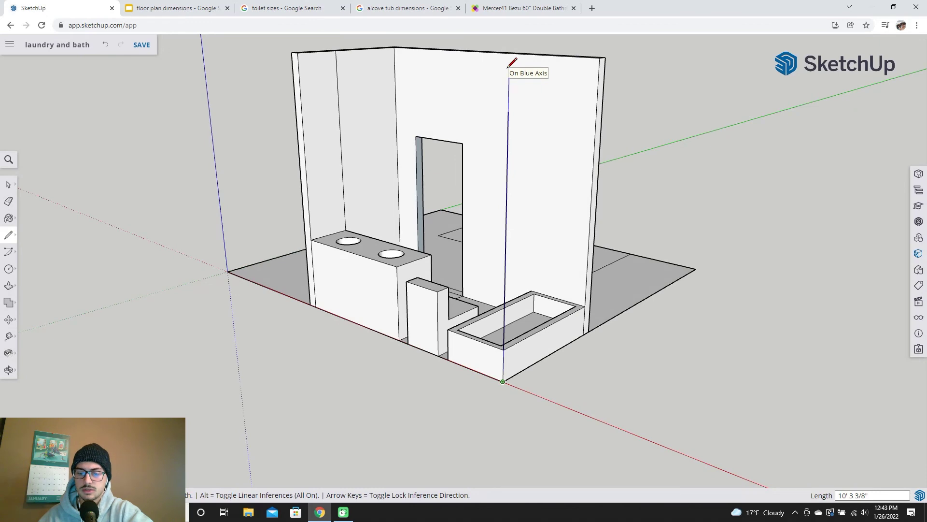
pyautogui.write("'")
pyautogui.press('Return')
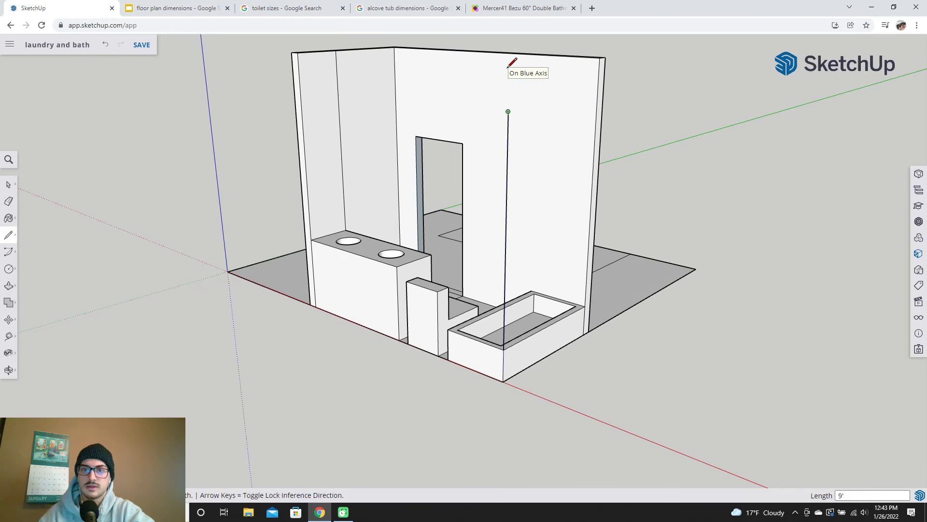
# - Connect the top of the 9' edge to the right and left walls, closing the face
pyautogui.click(597, 96)
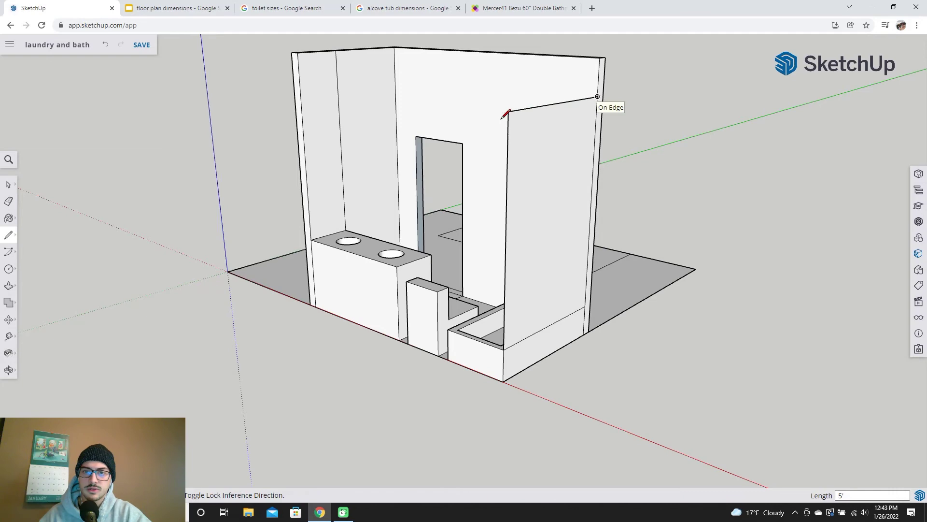
pyautogui.click(300, 89)
pyautogui.moveTo(566, 92); pyautogui.dragTo(293, 294, button='middle')
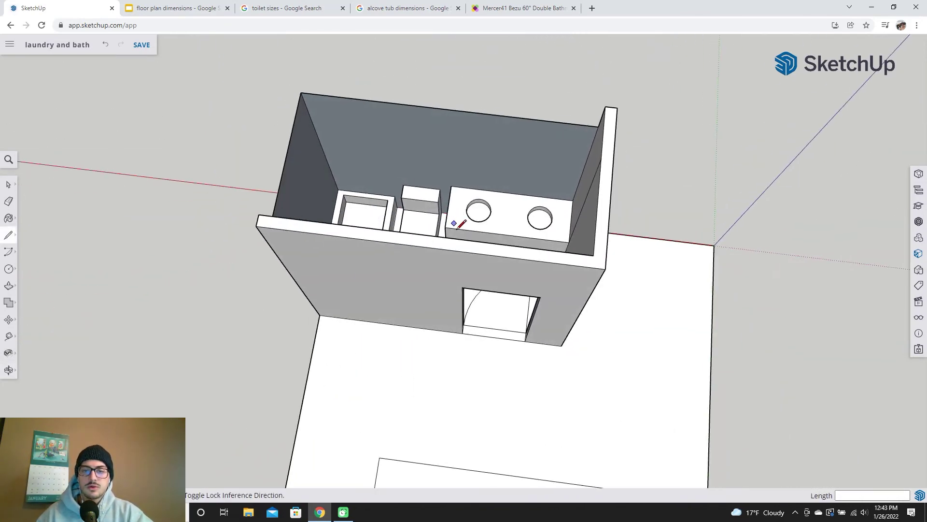
# - Delete the front wall face and view the tub, toilet and vanity from the front
pyautogui.scroll(-1, 451, 217)
pyautogui.click(8, 184)
pyautogui.click(424, 285)
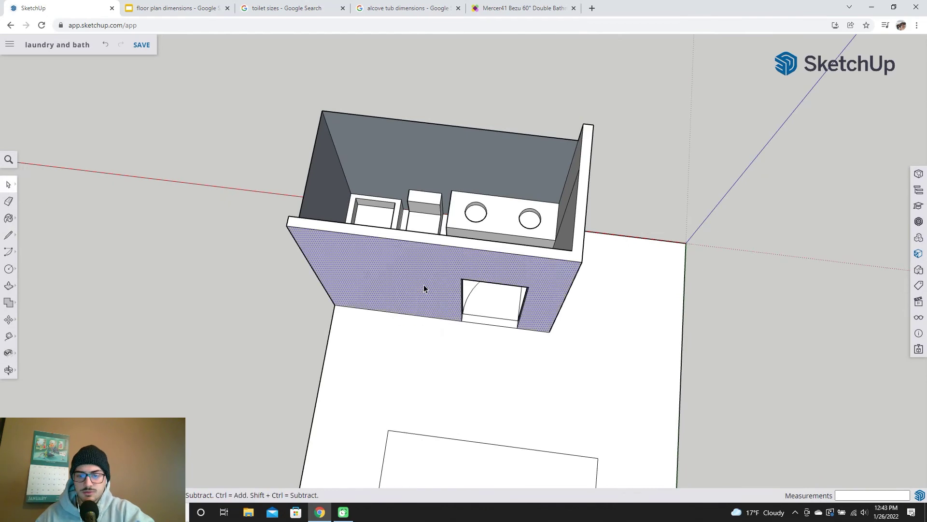
pyautogui.press('Delete')
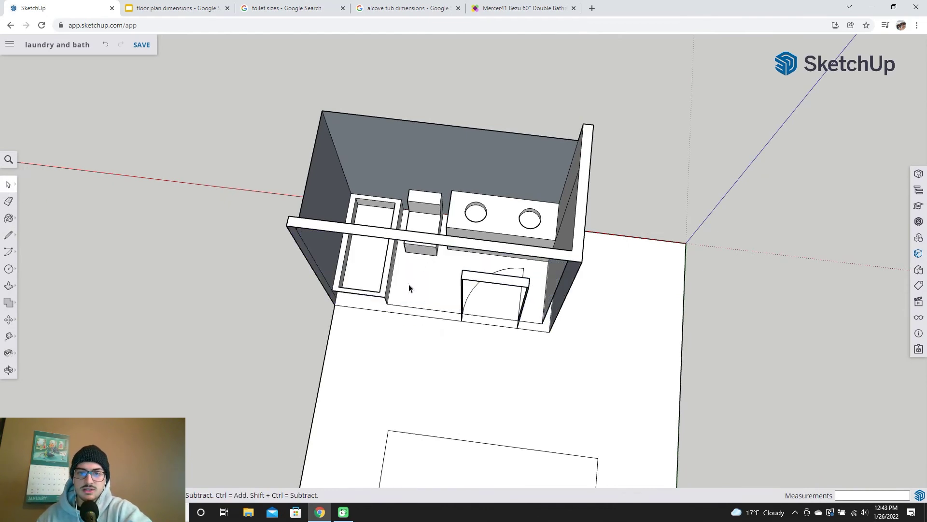
pyautogui.moveTo(408, 284)
pyautogui.mouseDown(button='middle')
pyautogui.moveTo(468, 165)
pyautogui.moveTo(404, 216)
pyautogui.moveTo(445, 173)
pyautogui.moveTo(464, 170)
pyautogui.mouseUp(button='middle')
pyautogui.scroll(4, 497, 231)
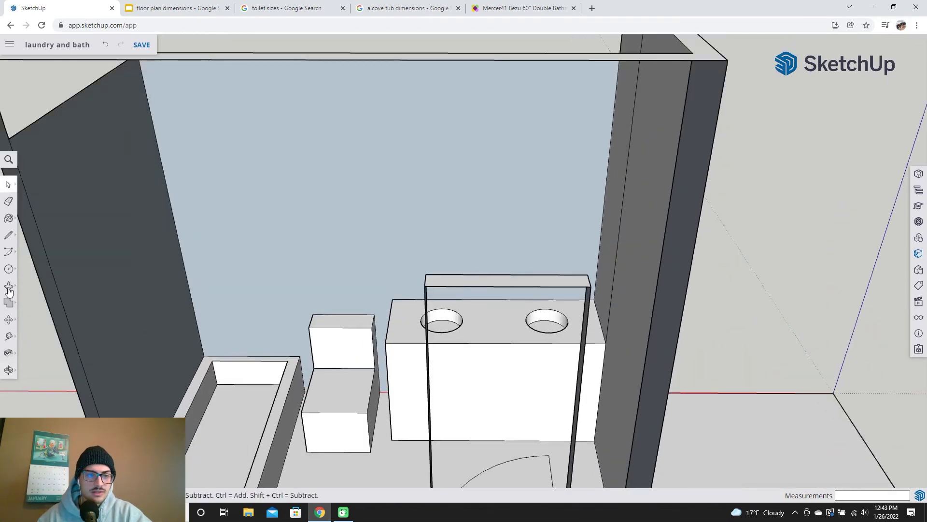
# - Draw a circle of about 1' 10" radius on the back wall above the vanity
pyautogui.click(8, 268)
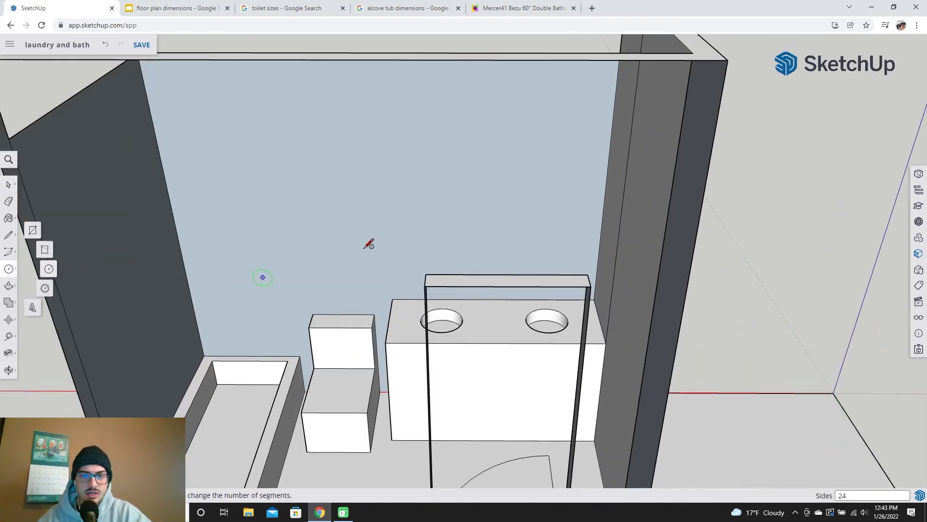
pyautogui.moveTo(424, 213); pyautogui.dragTo(498, 295, button='middle')
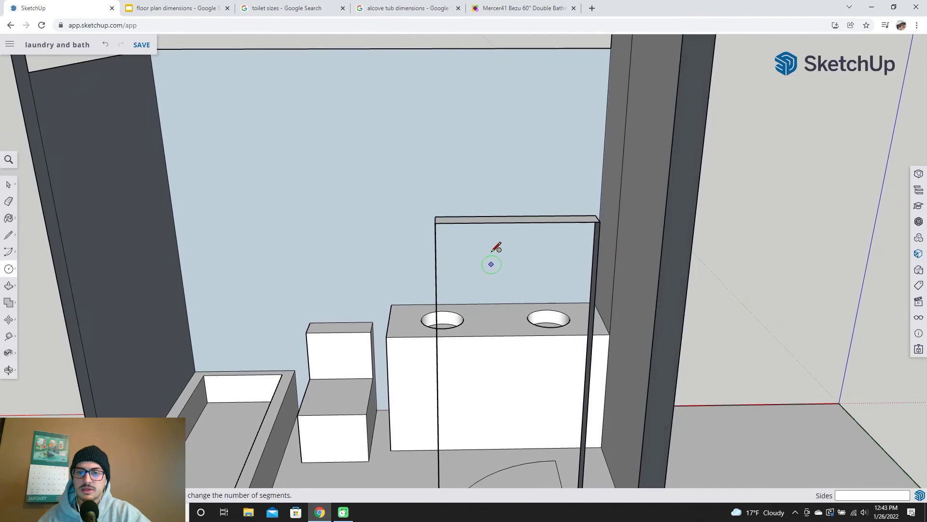
pyautogui.click(498, 196)
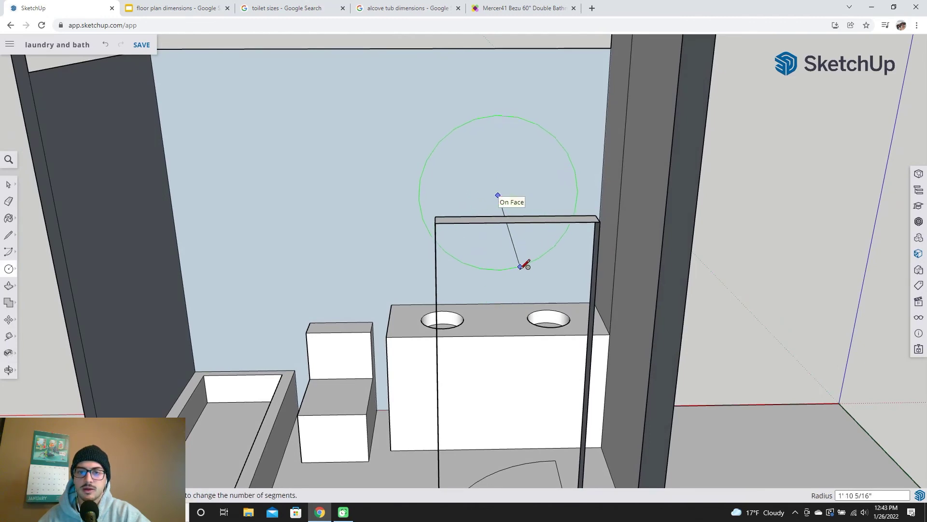
pyautogui.click(525, 264)
pyautogui.moveTo(529, 268); pyautogui.dragTo(237, 240, button='middle')
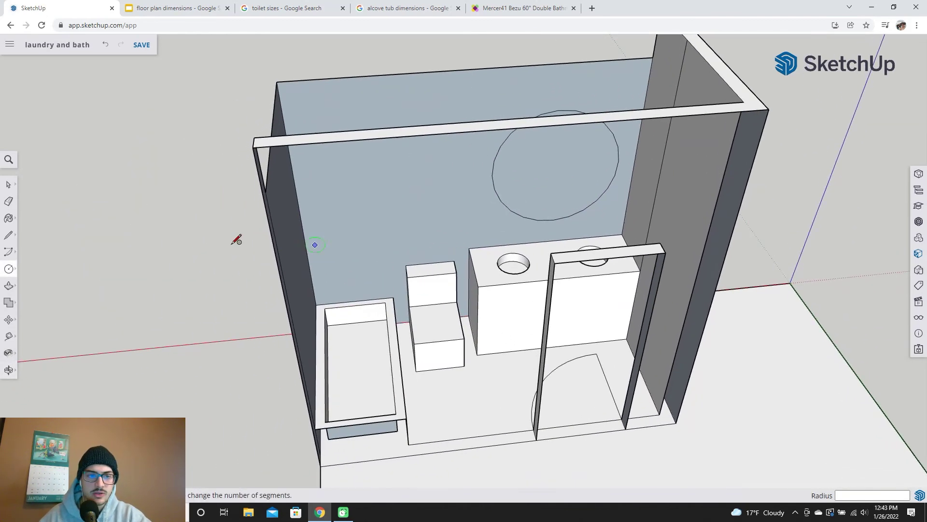
pyautogui.click(9, 184)
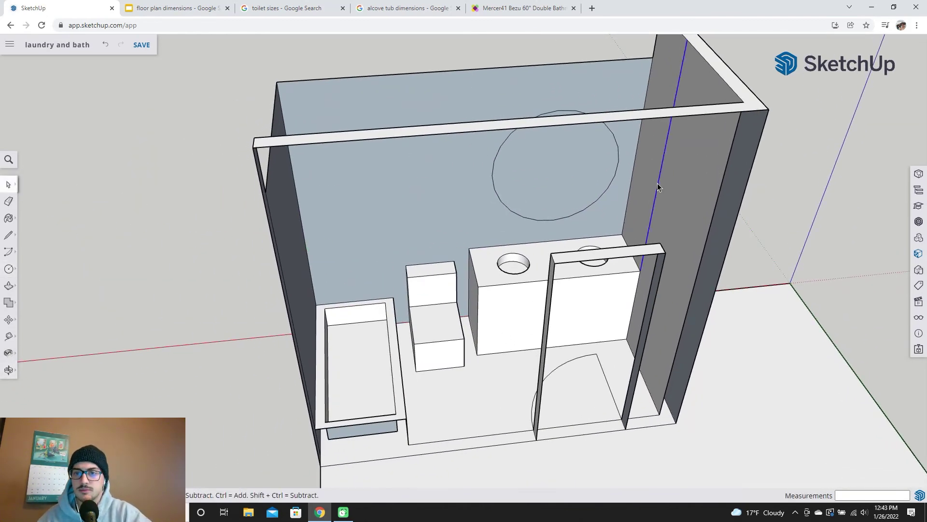
# - Choose the lavender swatch from the Colors category in the Materials panel
pyautogui.click(918, 255)
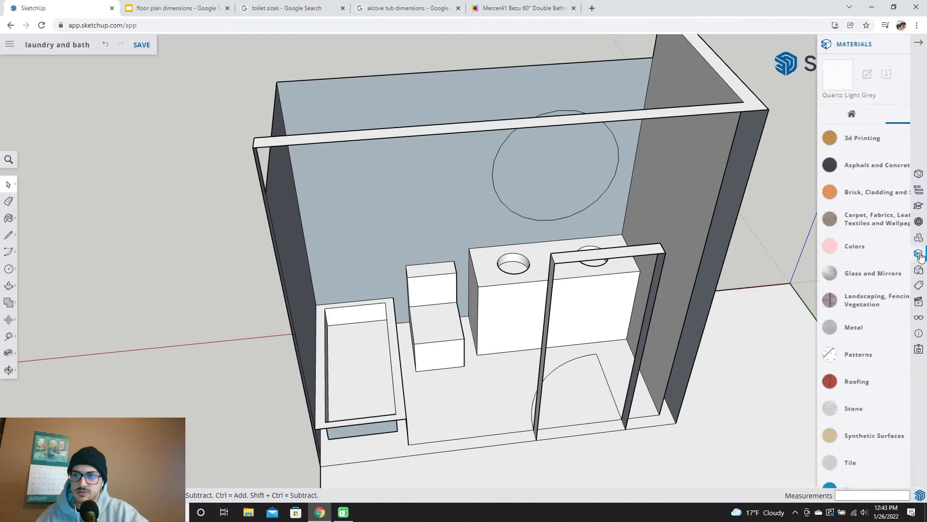
pyautogui.click(827, 254)
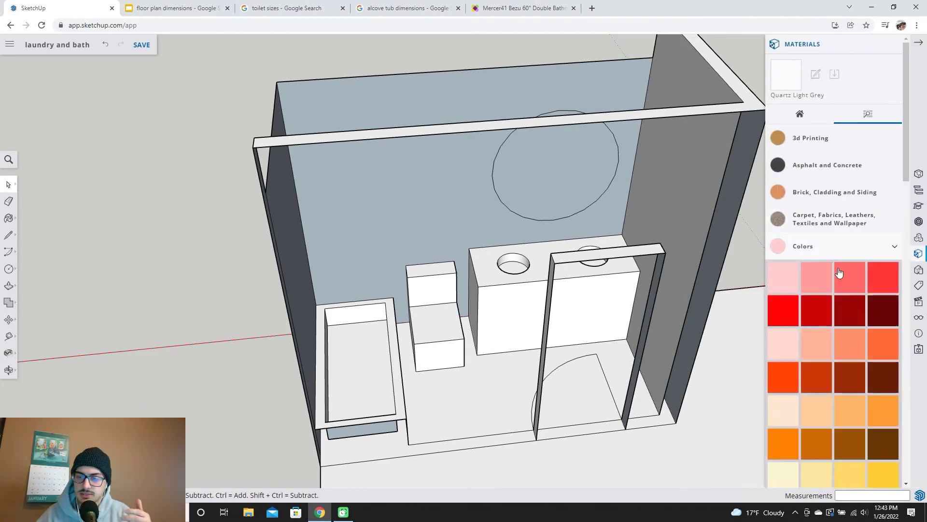
pyautogui.scroll(-4, 839, 227)
pyautogui.scroll(3, 869, 241)
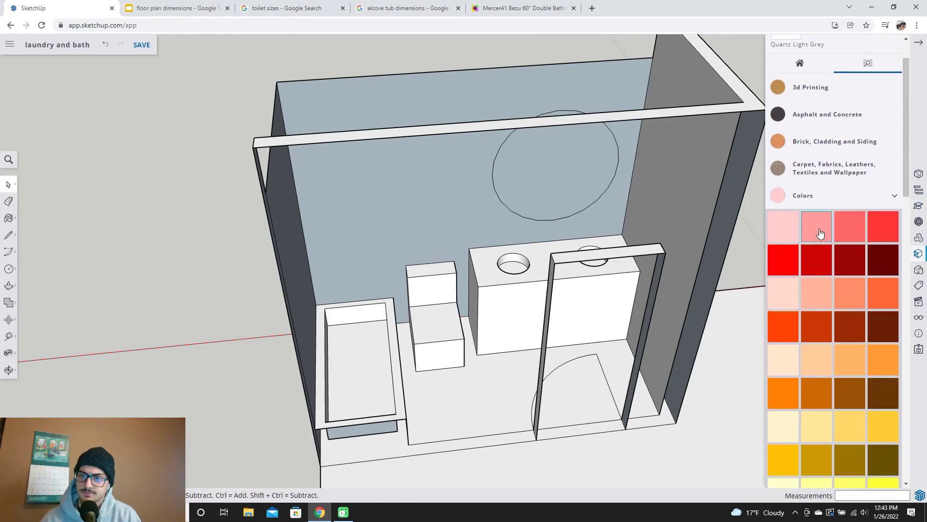
pyautogui.scroll(-5, 850, 251)
pyautogui.scroll(-6, 865, 269)
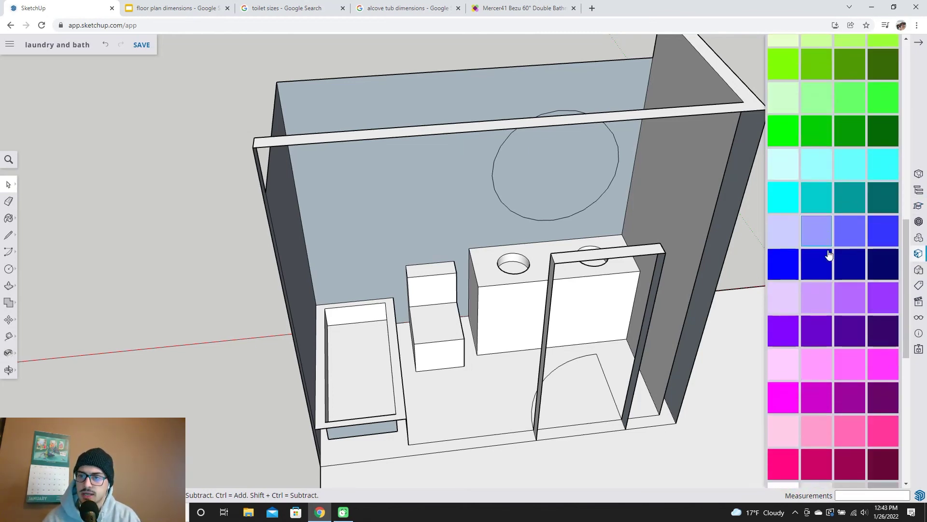
pyautogui.scroll(-4, 853, 269)
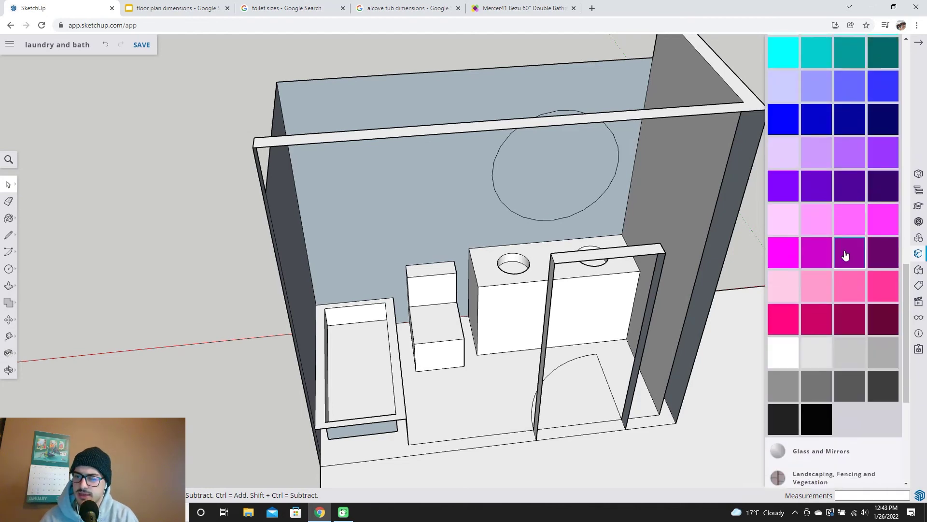
pyautogui.scroll(2, 824, 269)
pyautogui.click(786, 135)
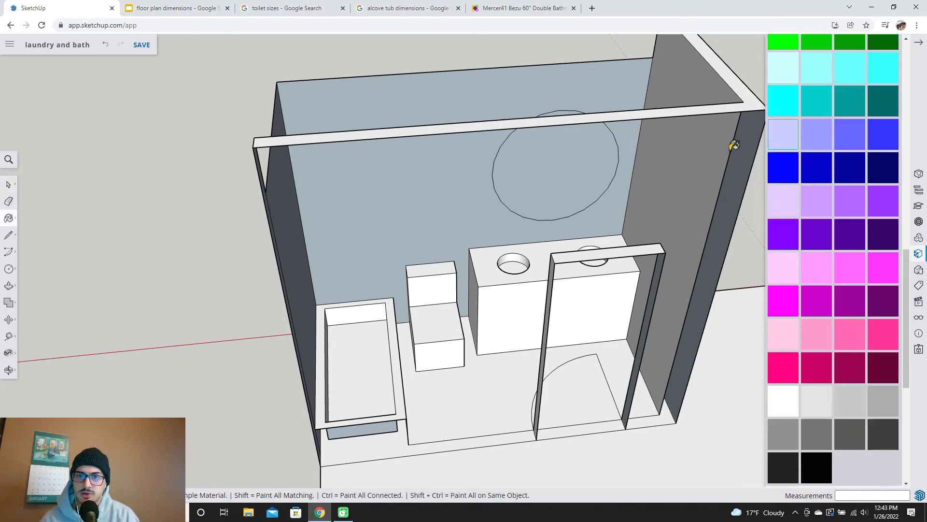
# - Paint the back, right and left walls lavender
pyautogui.click(456, 203)
pyautogui.click(645, 212)
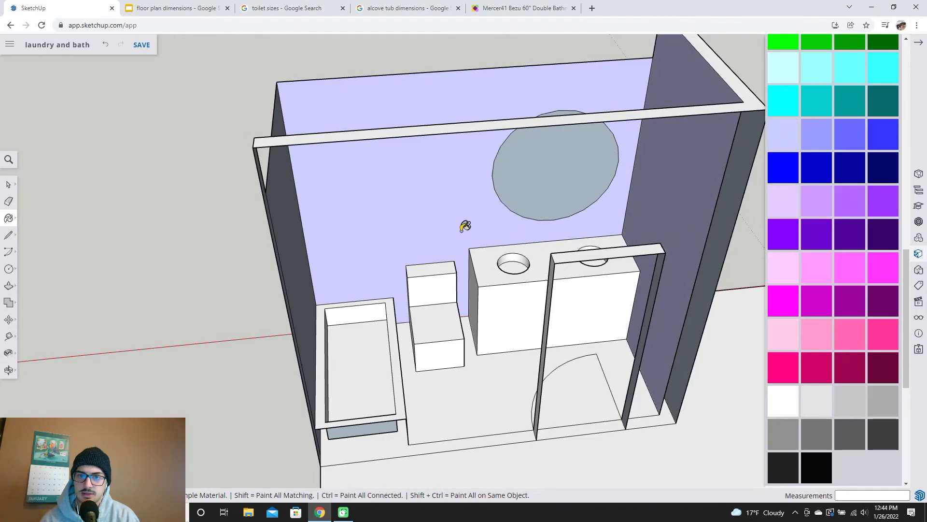
pyautogui.moveTo(497, 244); pyautogui.dragTo(522, 227, button='middle')
pyautogui.click(290, 201)
pyautogui.scroll(-1, 773, 271)
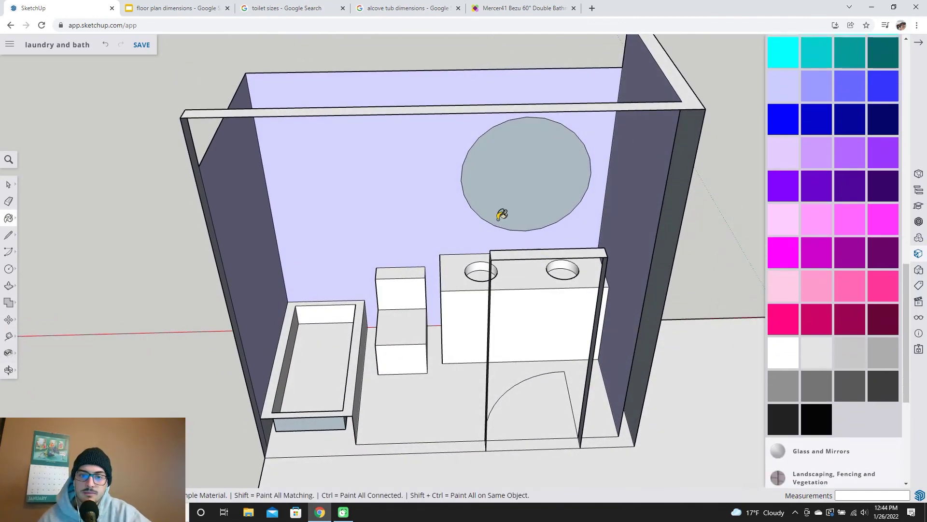
pyautogui.moveTo(387, 227); pyautogui.dragTo(405, 232, button='middle')
# - Try glass, speckled granite and glass-block materials on the round mirror circle
pyautogui.scroll(4, 855, 295)
pyautogui.scroll(-8, 843, 306)
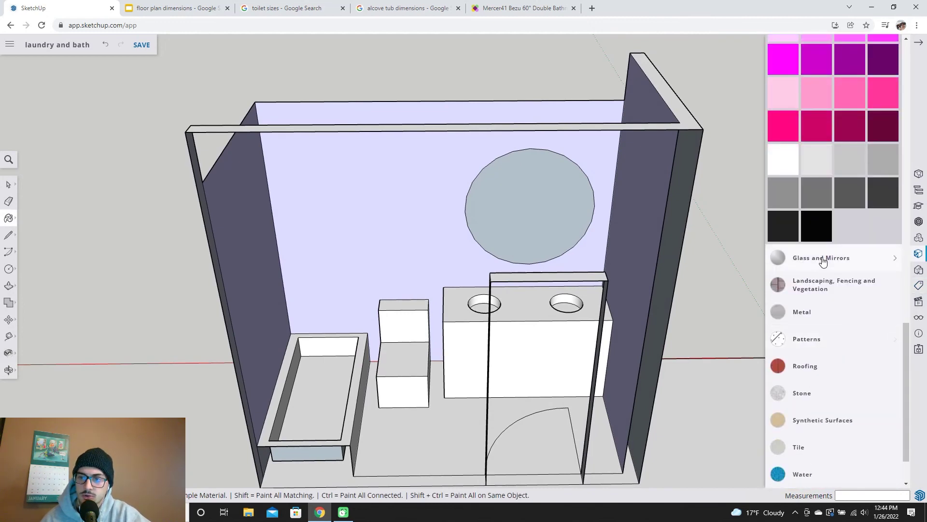
pyautogui.click(821, 259)
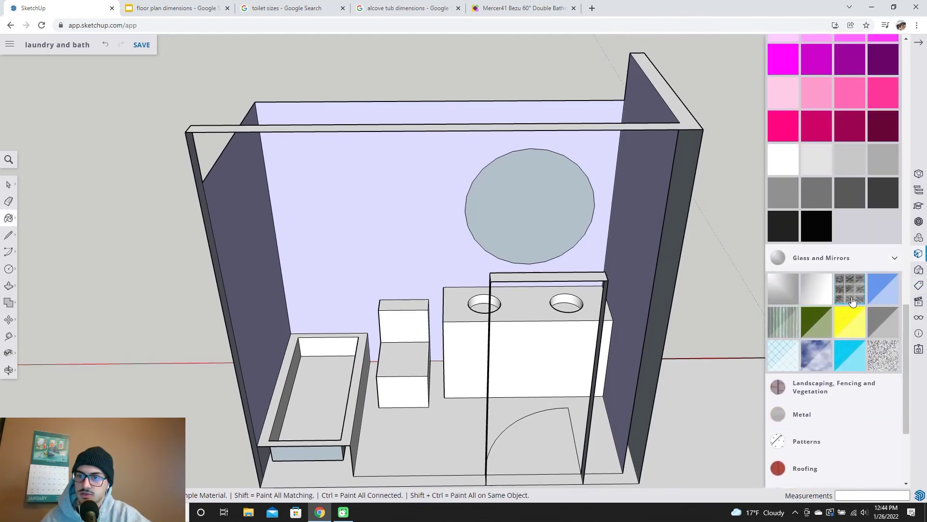
pyautogui.click(538, 211)
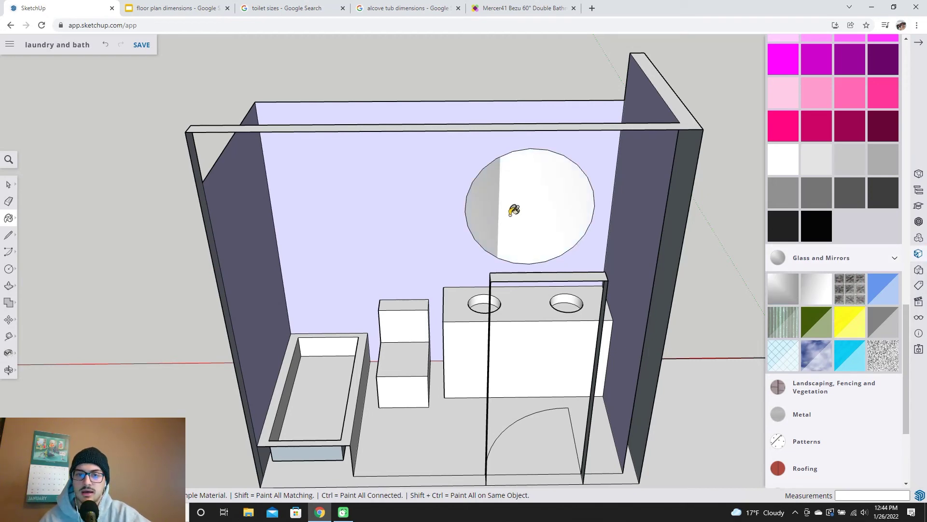
pyautogui.moveTo(584, 242)
pyautogui.mouseDown(button='middle')
pyautogui.moveTo(523, 207)
pyautogui.moveTo(441, 250)
pyautogui.moveTo(604, 249)
pyautogui.moveTo(678, 260)
pyautogui.mouseUp(button='middle')
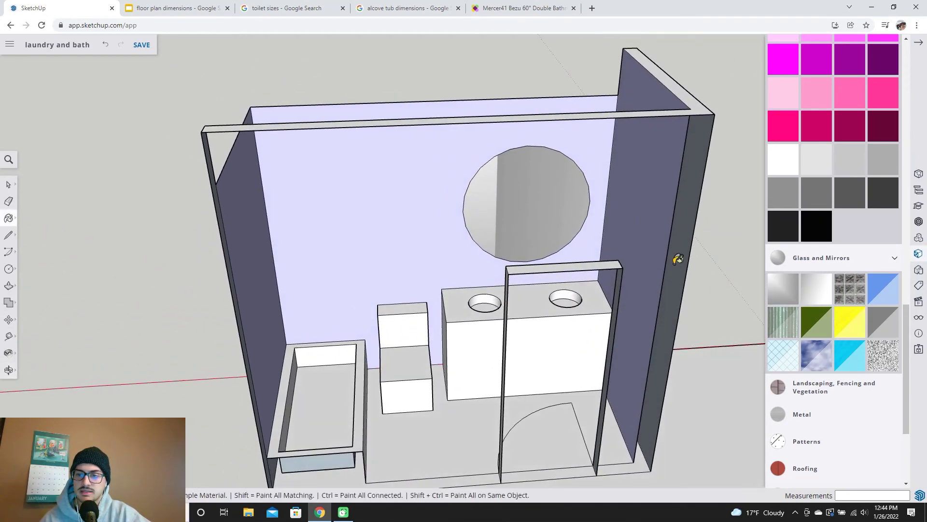
pyautogui.click(884, 358)
pyautogui.click(556, 220)
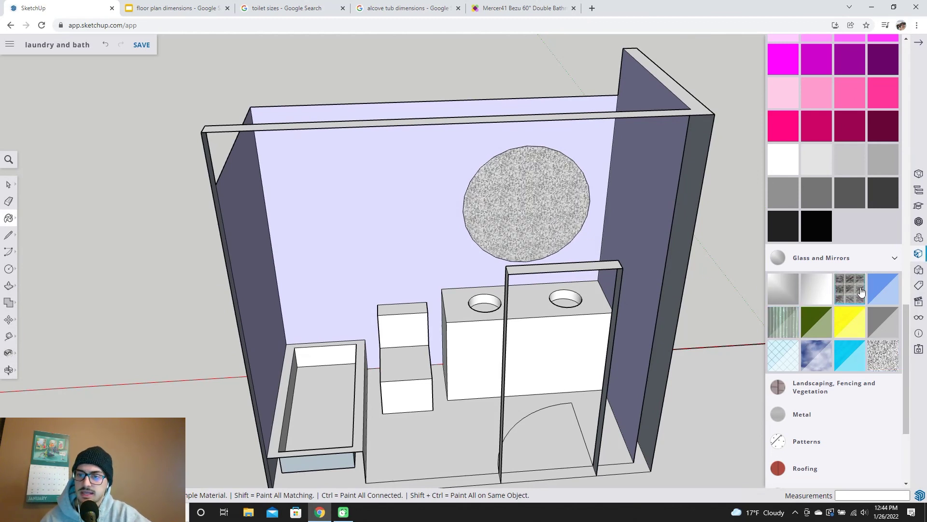
pyautogui.click(861, 290)
pyautogui.click(524, 237)
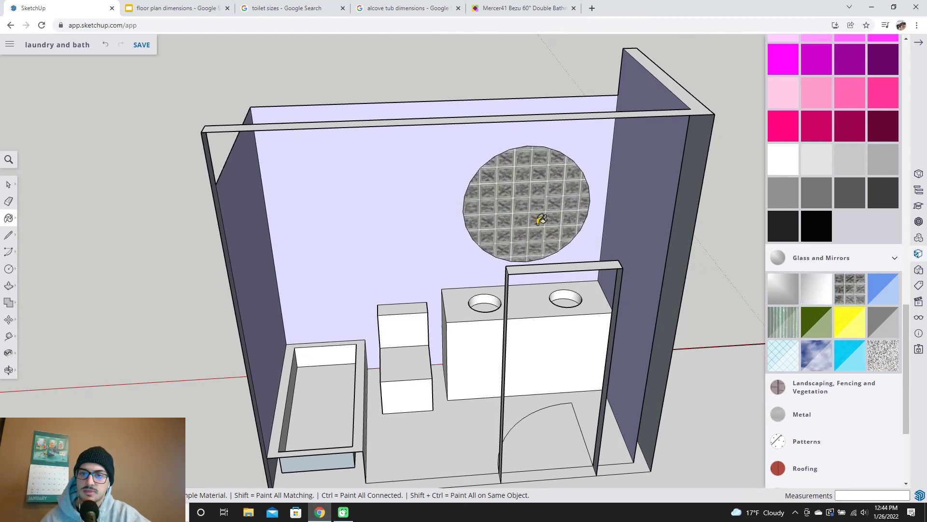
# - Paint the round mirror with the reflective mirror material
pyautogui.moveTo(523, 224); pyautogui.dragTo(474, 249, button='middle')
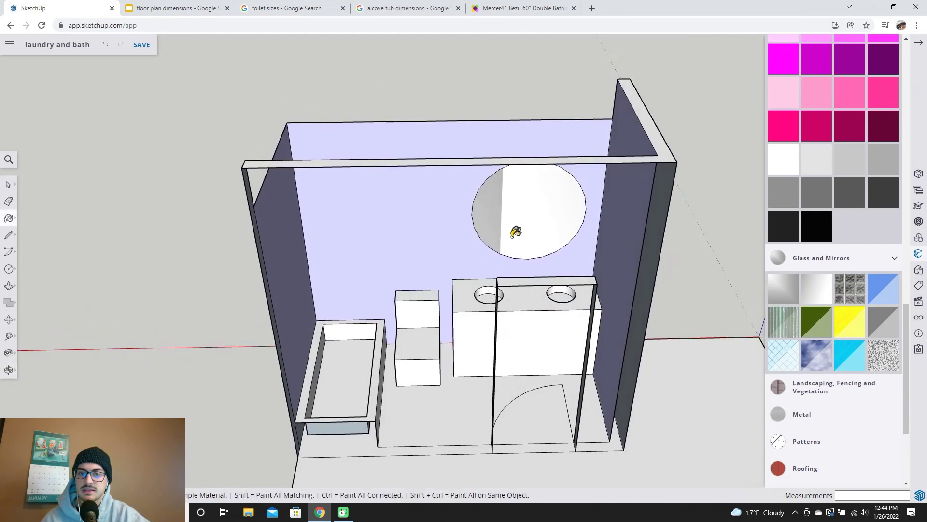
pyautogui.scroll(3, 516, 232)
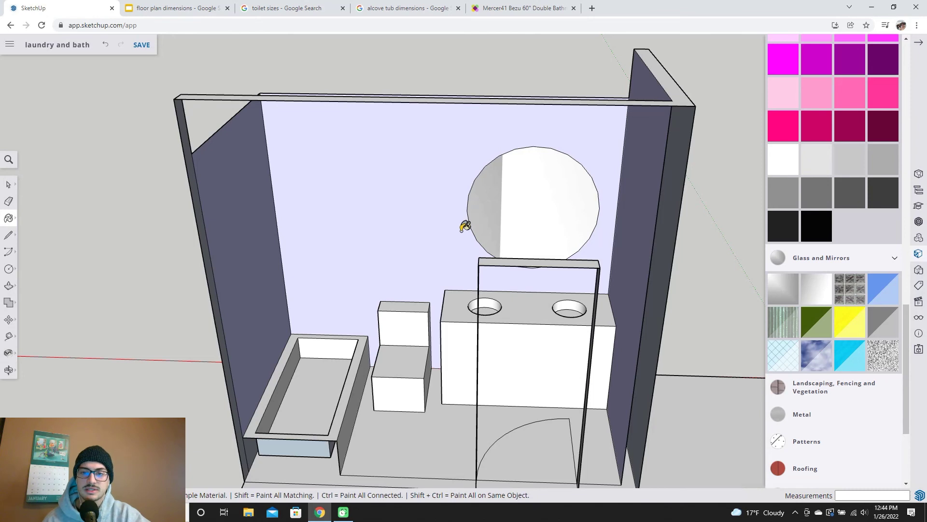
pyautogui.moveTo(466, 224); pyautogui.dragTo(733, 269, button='middle')
pyautogui.click(553, 222)
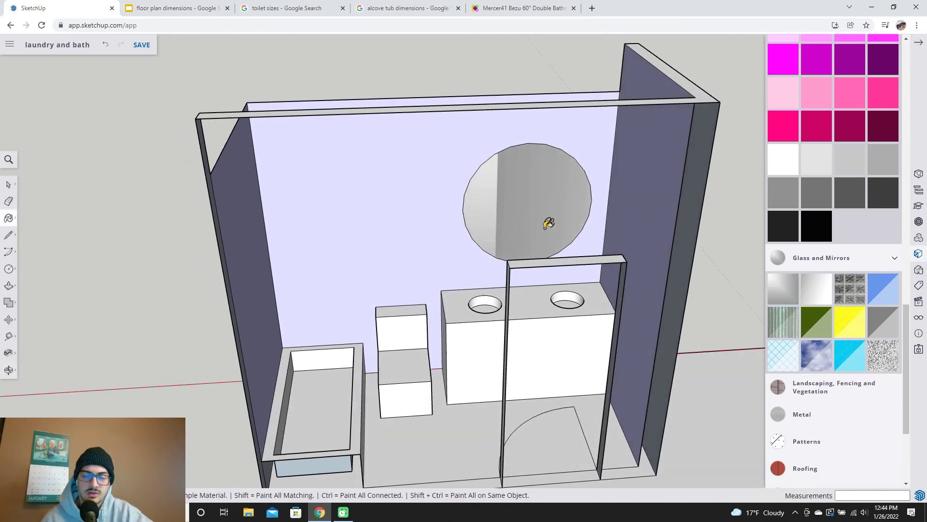
pyautogui.moveTo(549, 207); pyautogui.dragTo(528, 249, button='middle')
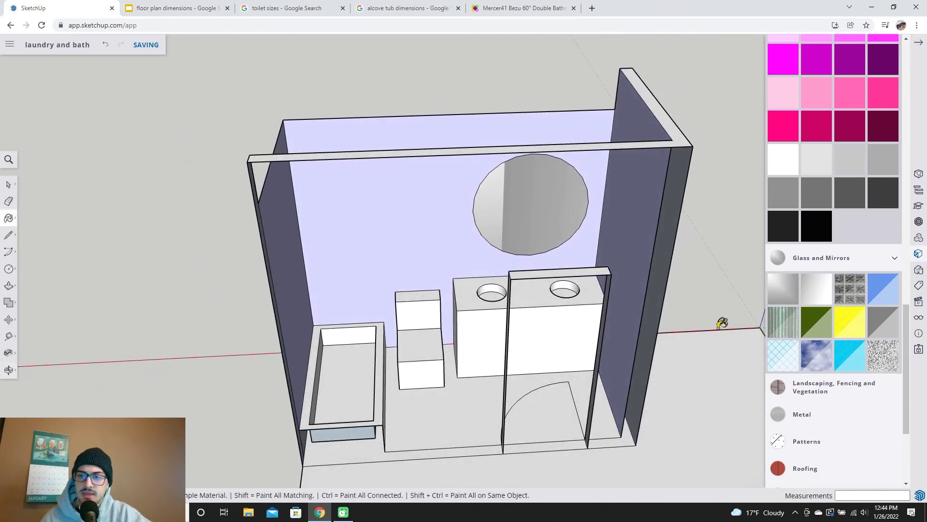
# - Paint the bathroom floor with the black-and-white patterned tile
pyautogui.scroll(-3, 873, 346)
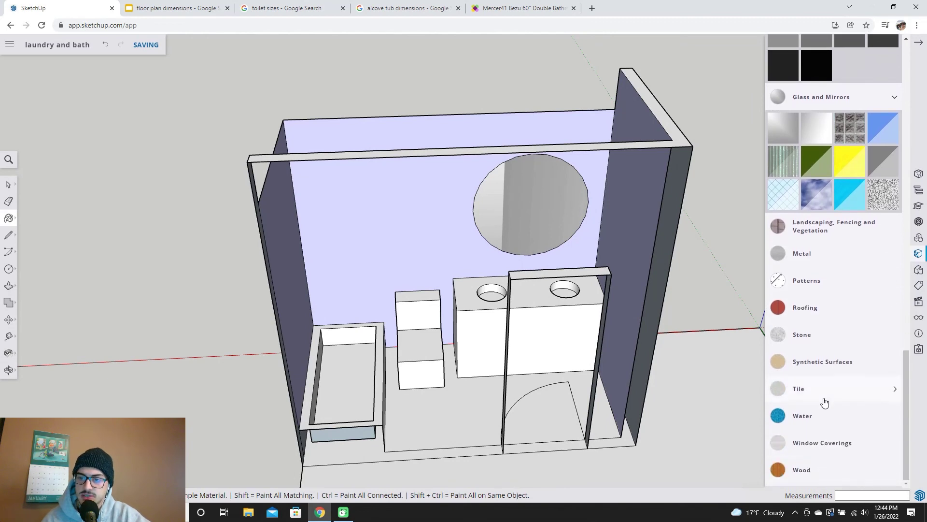
pyautogui.click(824, 401)
pyautogui.scroll(-3, 840, 411)
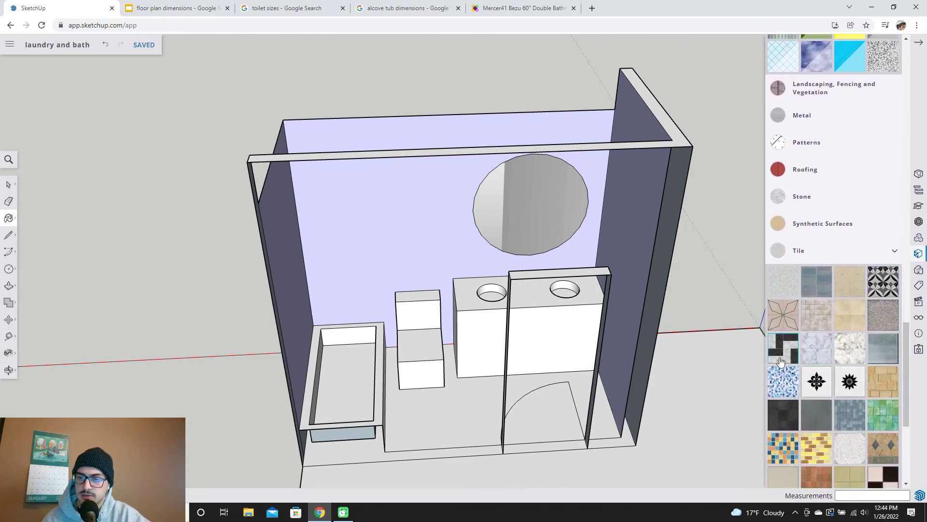
pyautogui.click(782, 347)
pyautogui.click(446, 408)
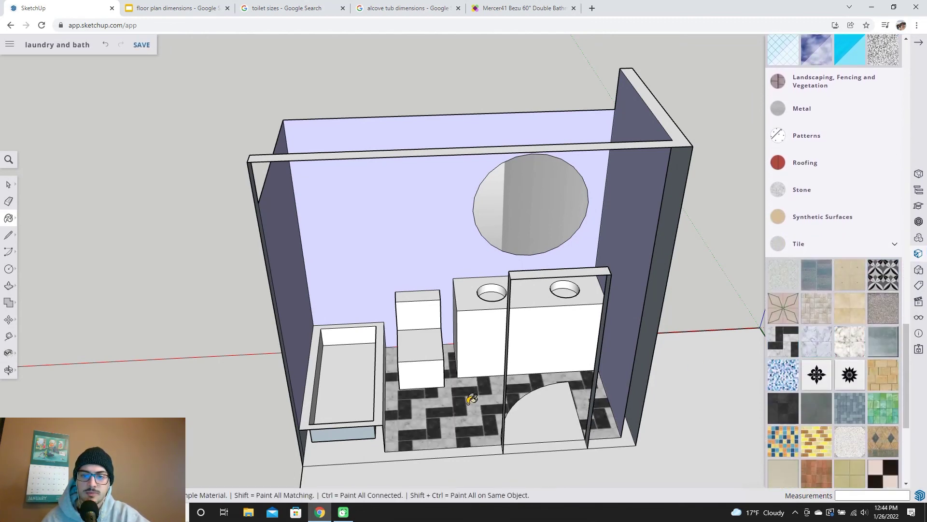
pyautogui.click(543, 421)
pyautogui.moveTo(543, 423)
pyautogui.mouseDown(button='middle')
pyautogui.moveTo(485, 418)
pyautogui.moveTo(493, 460)
pyautogui.moveTo(548, 454)
pyautogui.moveTo(518, 418)
pyautogui.mouseUp(button='middle')
pyautogui.scroll(3, 470, 388)
pyautogui.moveTo(470, 388); pyautogui.dragTo(478, 410, button='middle')
# - Paint the vanity countertop with the hexagon tile
pyautogui.scroll(-2, 849, 295)
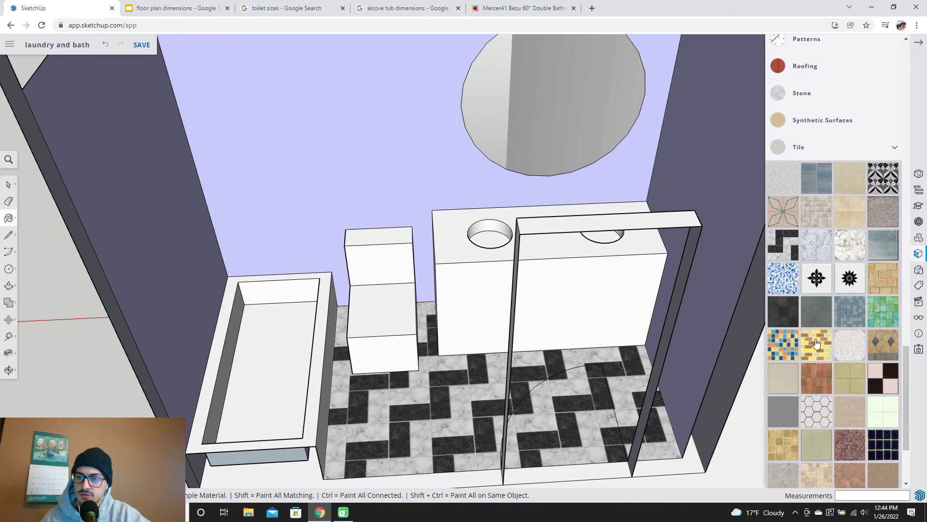
pyautogui.scroll(-2, 813, 355)
pyautogui.click(816, 365)
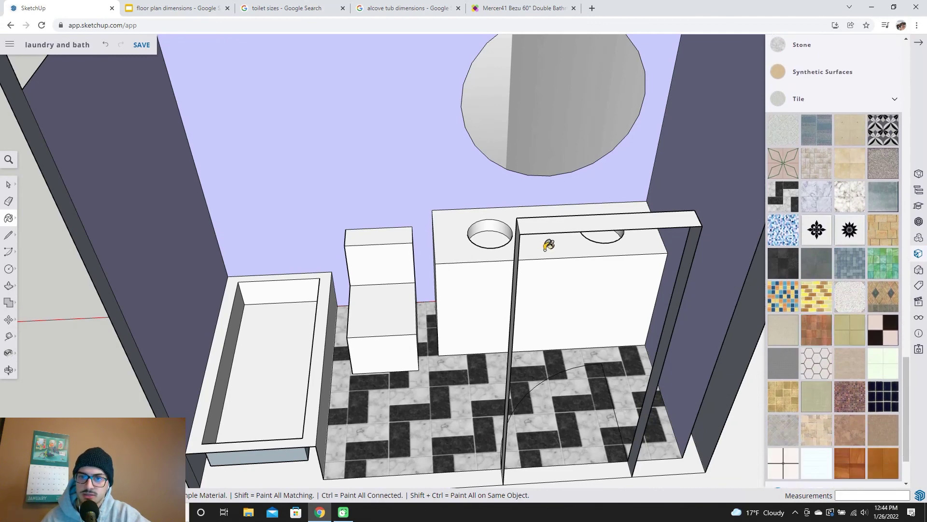
pyautogui.click(548, 244)
pyautogui.moveTo(505, 275)
pyautogui.mouseDown(button='middle')
pyautogui.moveTo(440, 333)
pyautogui.moveTo(601, 292)
pyautogui.mouseUp(button='middle')
pyautogui.scroll(-3, 440, 332)
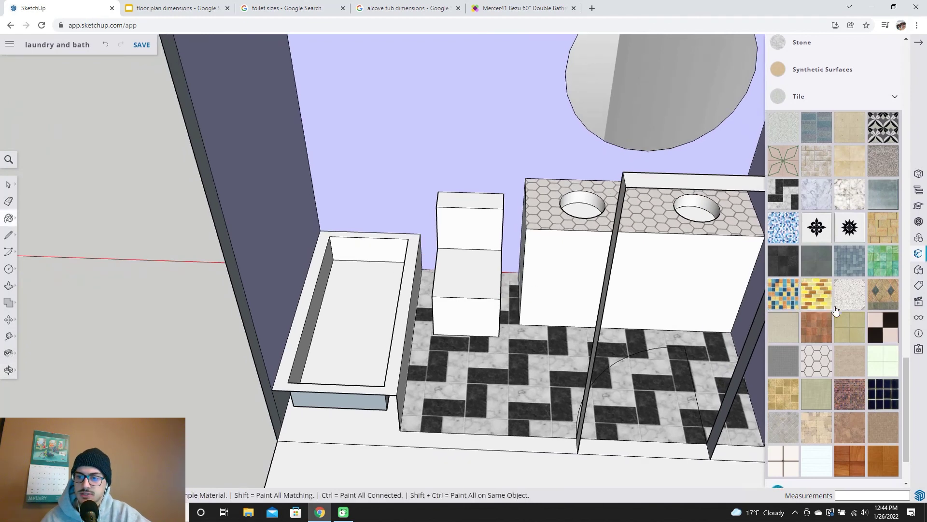
pyautogui.scroll(-2, 849, 347)
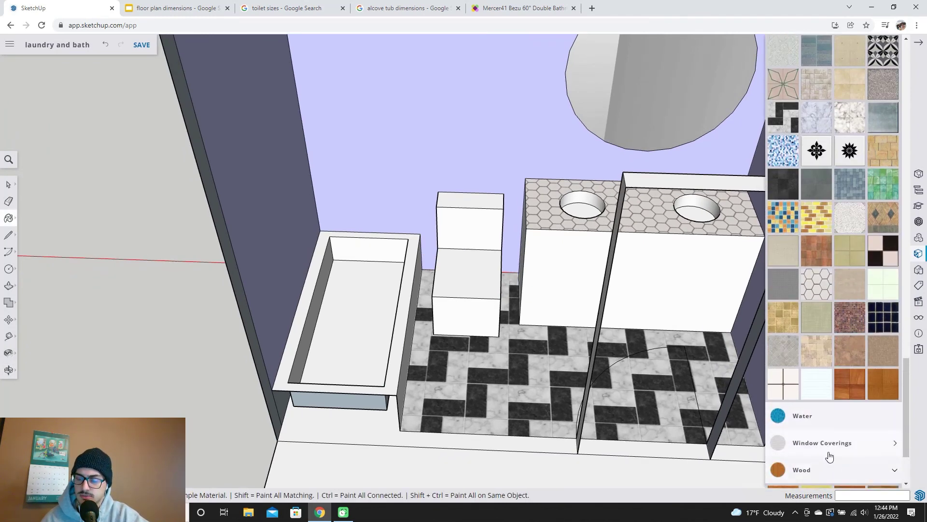
# - Paint the vanity front and left side with dark brown wood
pyautogui.click(824, 465)
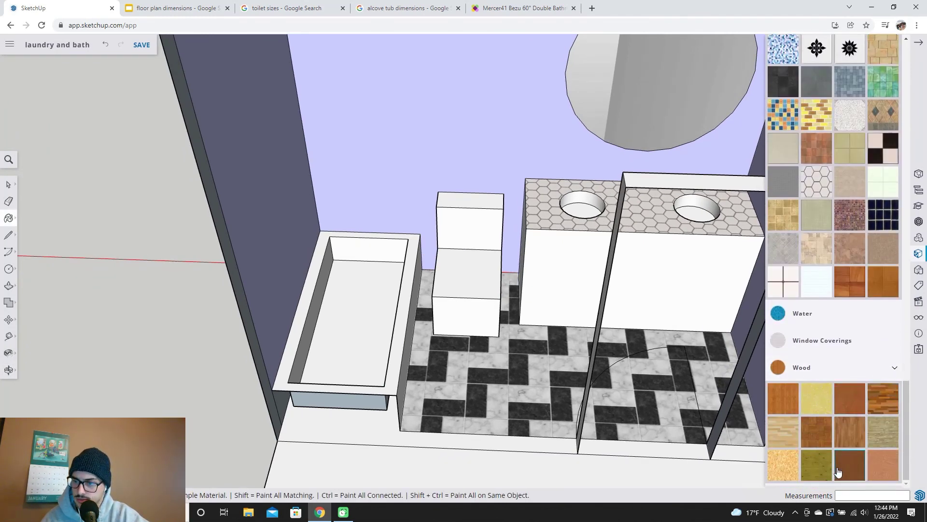
pyautogui.click(851, 465)
pyautogui.click(529, 283)
pyautogui.moveTo(529, 282); pyautogui.dragTo(636, 261, button='middle')
pyautogui.click(506, 249)
pyautogui.scroll(-3, 637, 261)
pyautogui.moveTo(563, 321)
pyautogui.mouseDown(button='middle')
pyautogui.moveTo(586, 284)
pyautogui.moveTo(590, 213)
pyautogui.moveTo(565, 314)
pyautogui.moveTo(643, 361)
pyautogui.moveTo(608, 338)
pyautogui.mouseUp(button='middle')
pyautogui.scroll(-2, 565, 314)
# - Collapse the Wood swatches and orbit around to review the finished room
pyautogui.click(878, 376)
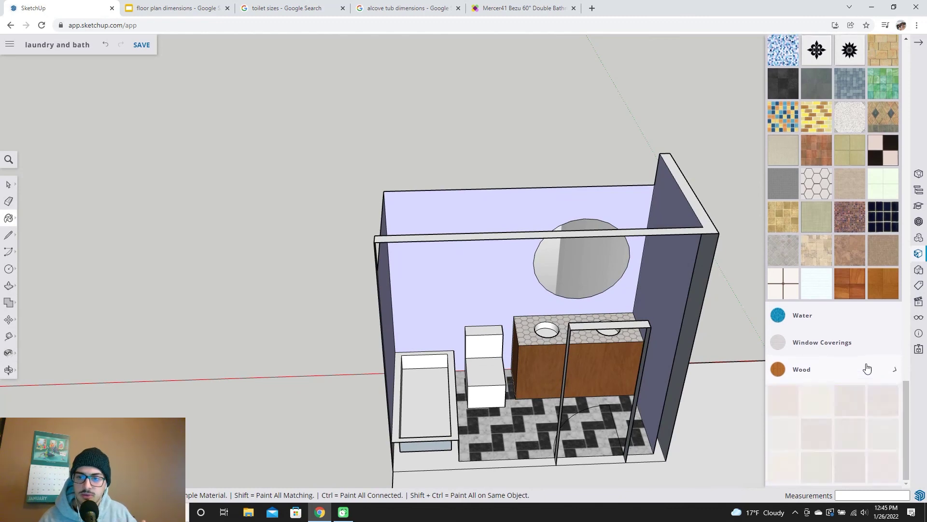
pyautogui.moveTo(580, 338); pyautogui.dragTo(408, 263, button='middle')
pyautogui.moveTo(378, 296)
pyautogui.mouseDown(button='middle')
pyautogui.moveTo(463, 284)
pyautogui.moveTo(551, 380)
pyautogui.mouseUp(button='middle')
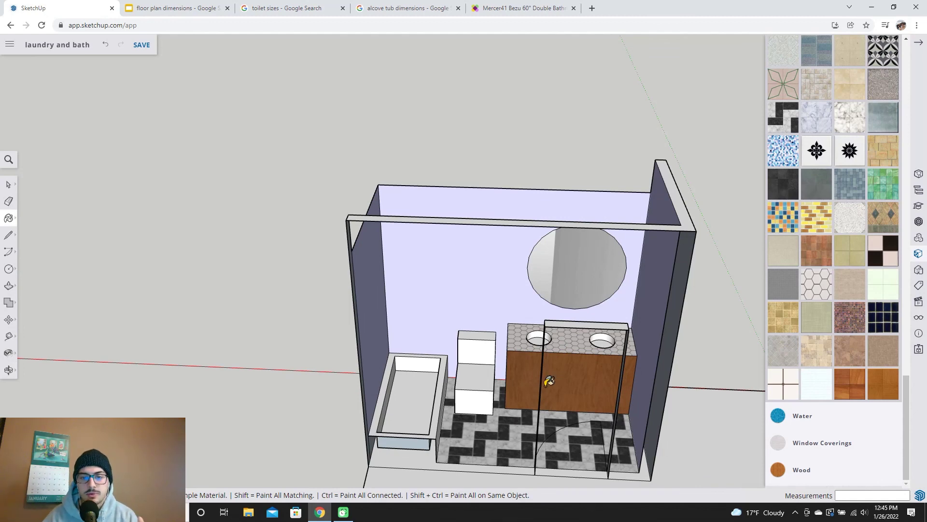
pyautogui.scroll(-2, 549, 381)
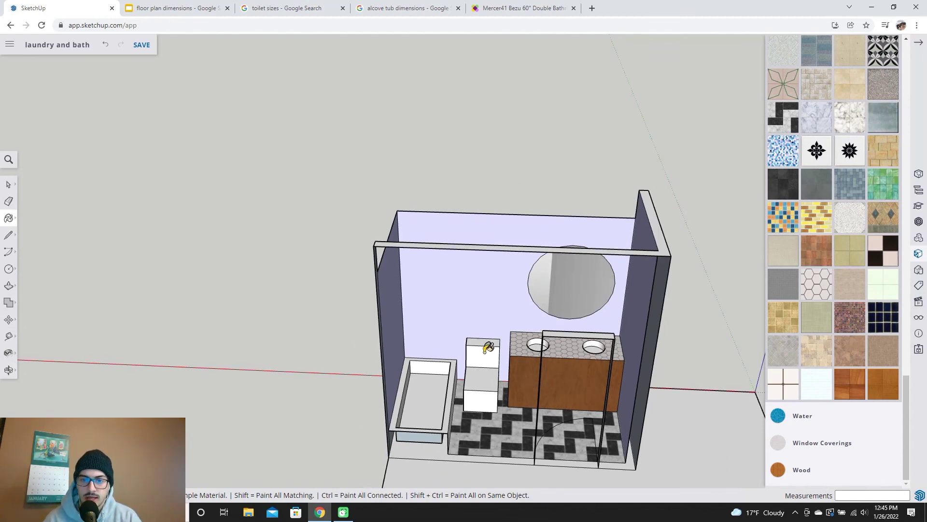
pyautogui.moveTo(487, 349); pyautogui.dragTo(414, 415, button='middle')
pyautogui.scroll(2, 532, 361)
pyautogui.moveTo(532, 361); pyautogui.dragTo(541, 324, button='middle')
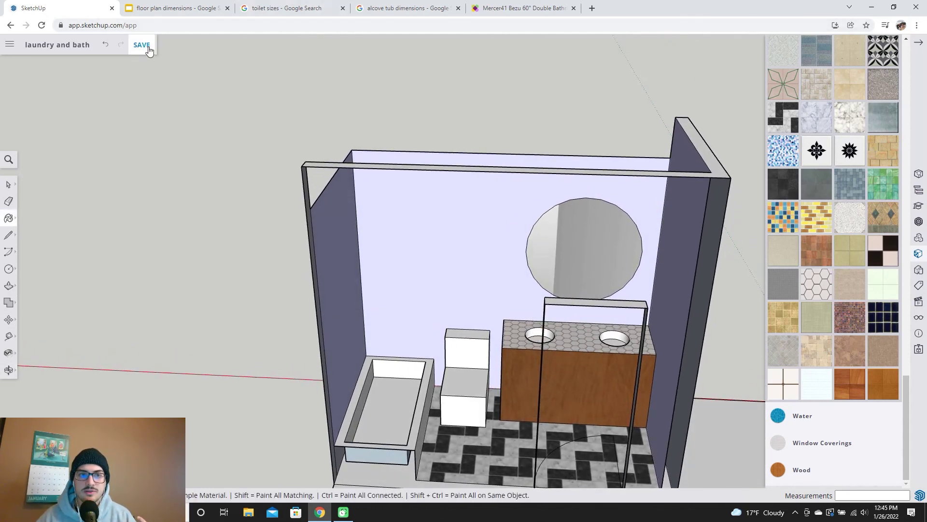
# - Zoom and orbit to look down into the saved bathroom
pyautogui.scroll(-1, 485, 289)
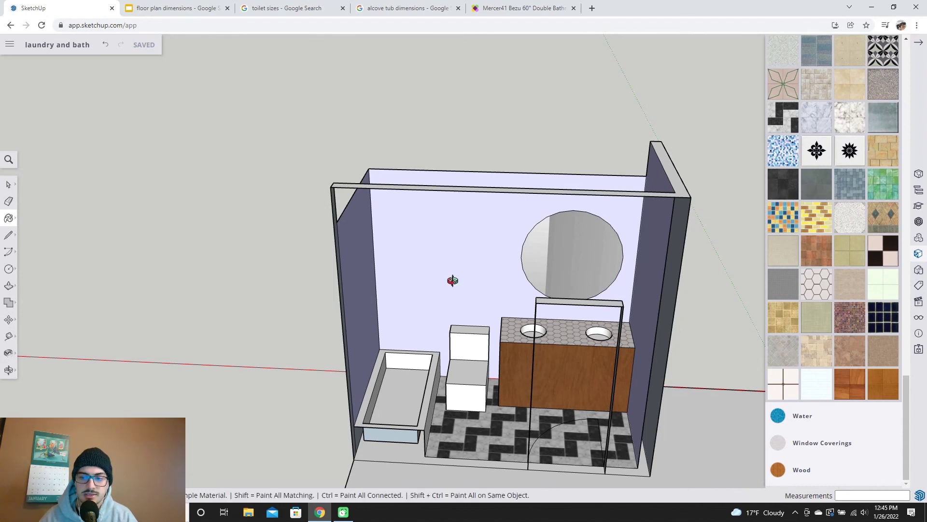
pyautogui.moveTo(482, 318); pyautogui.dragTo(481, 338, button='middle')
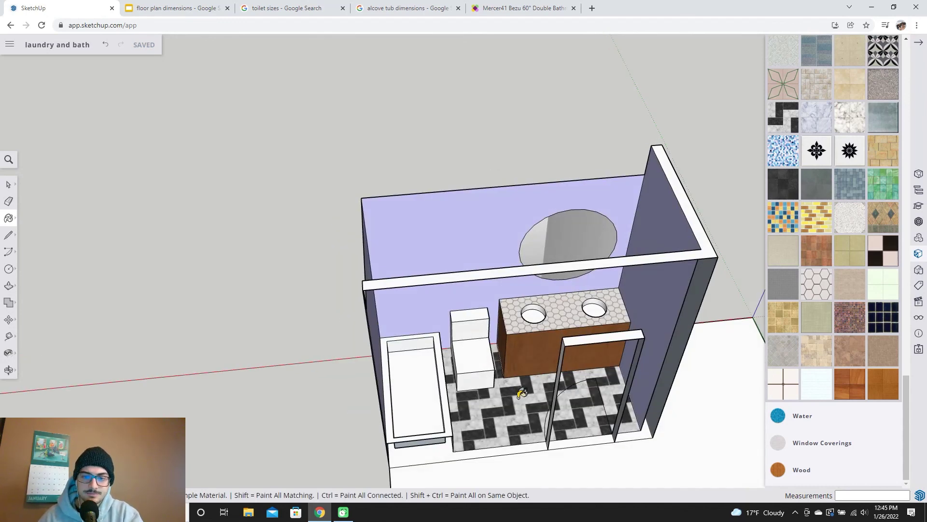
pyautogui.scroll(-2, 521, 394)
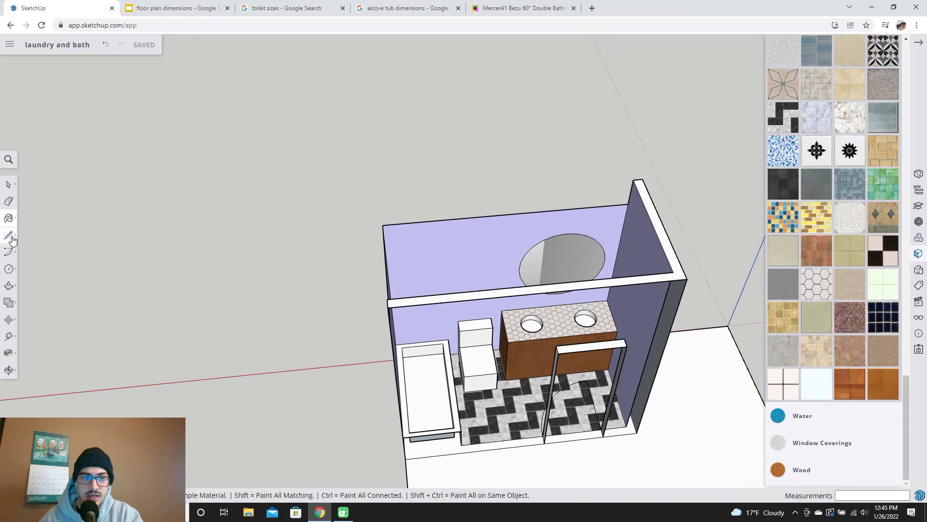
# - Draw an edge from the floor corner to the tub's front corner, closing the floor face there
pyautogui.press('o')
pyautogui.moveTo(476, 445)
pyautogui.mouseDown()
pyautogui.moveTo(407, 375)
pyautogui.moveTo(413, 391)
pyautogui.mouseUp()
pyautogui.press('l')
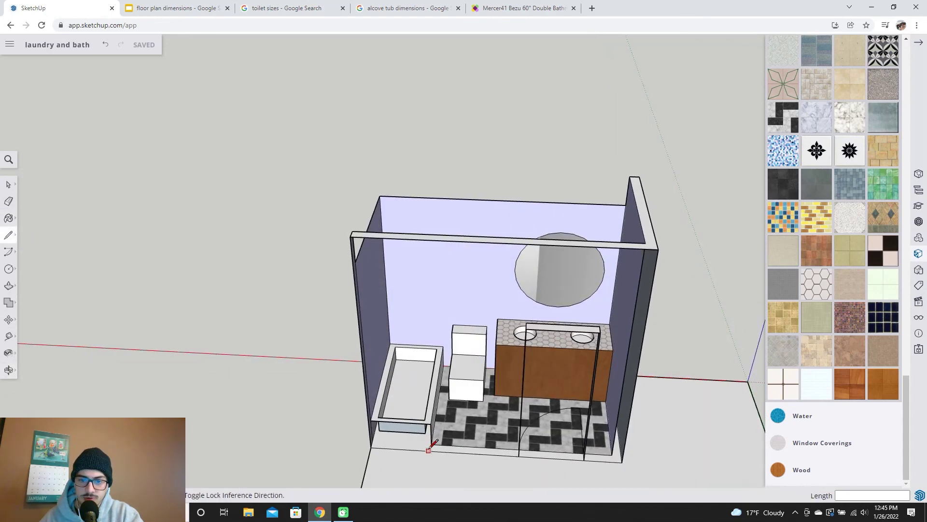
pyautogui.click(431, 444)
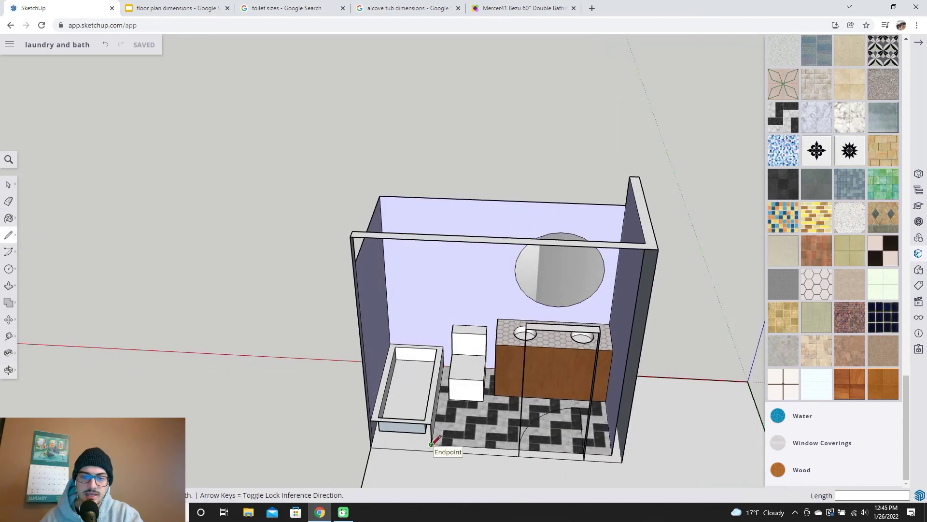
pyautogui.click(372, 440)
pyautogui.click(370, 420)
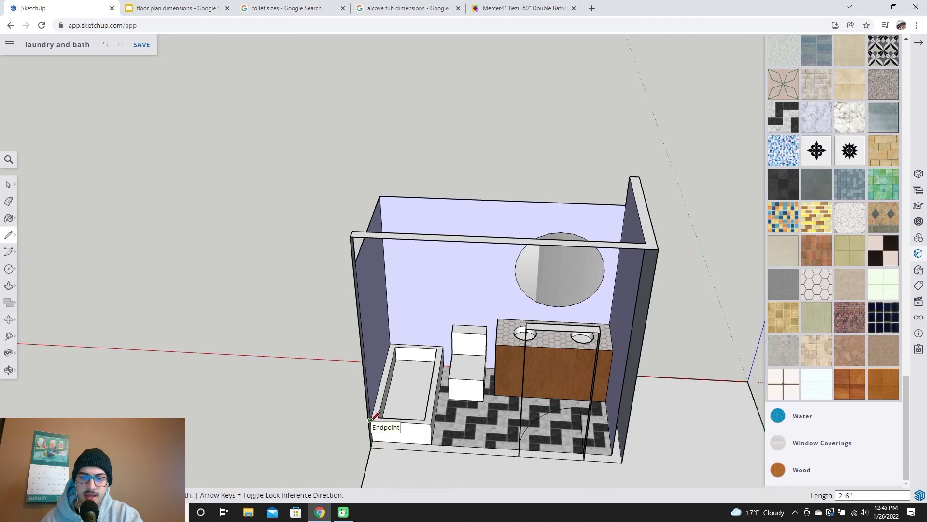
pyautogui.press('Escape')
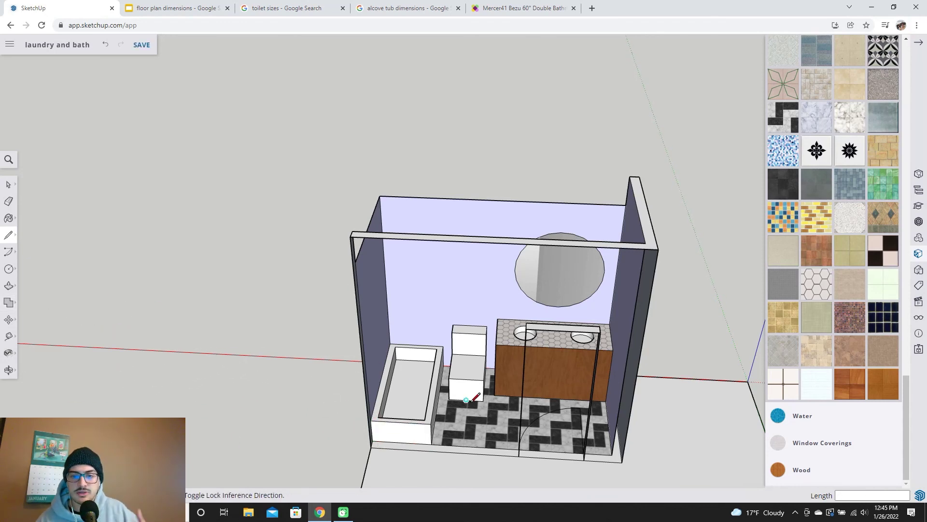
pyautogui.moveTo(466, 400); pyautogui.dragTo(497, 370, button='middle')
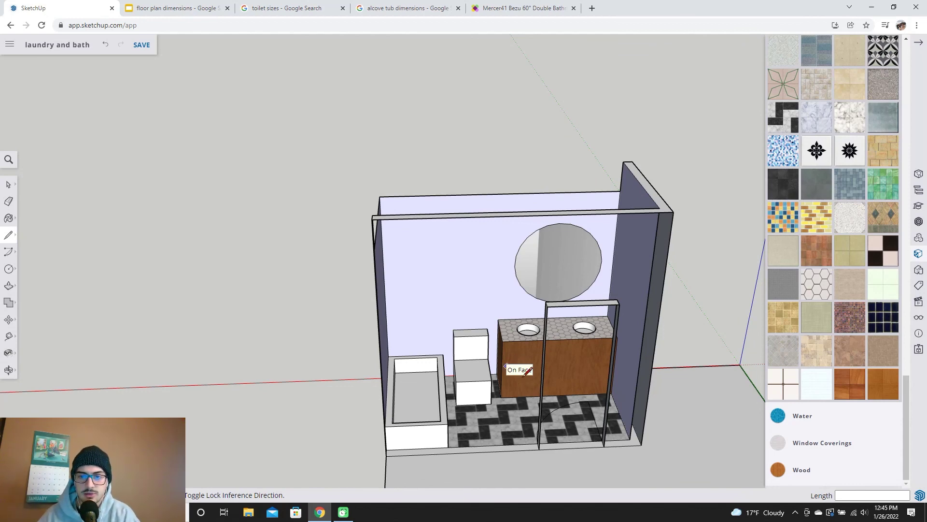
pyautogui.moveTo(683, 348)
pyautogui.mouseDown(button='middle')
pyautogui.moveTo(652, 334)
pyautogui.moveTo(669, 337)
pyautogui.mouseUp(button='middle')
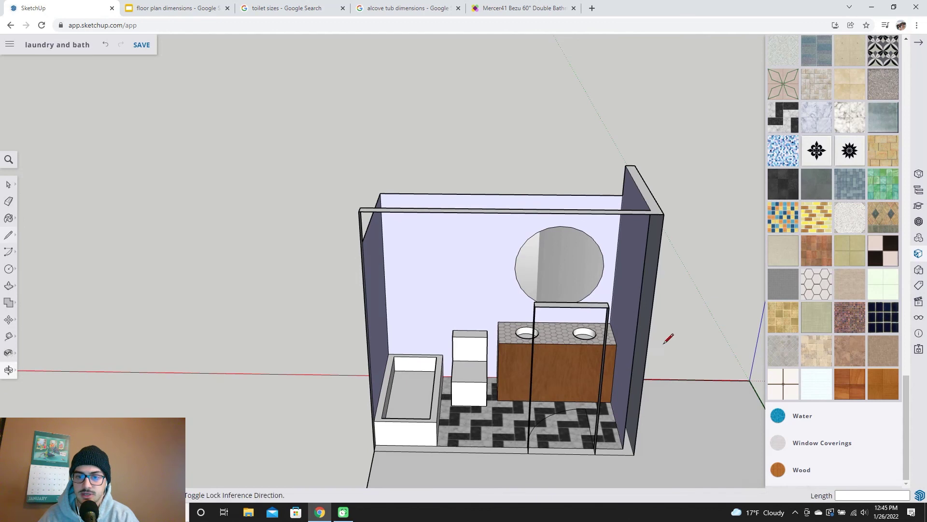